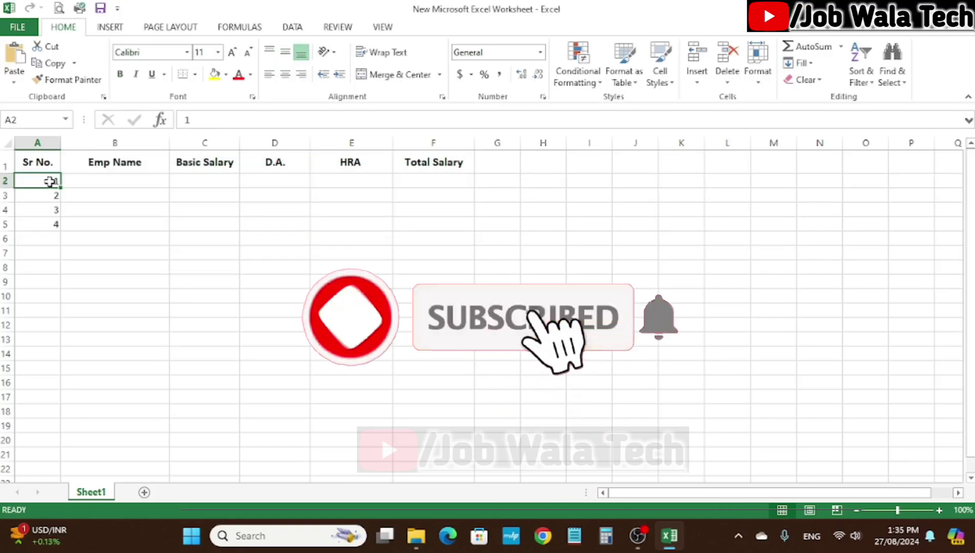
Fill serial numbers 1 to 5 down A2:A6, centred horizontally and vertically.
left_click_drag(55, 181, 61, 243)
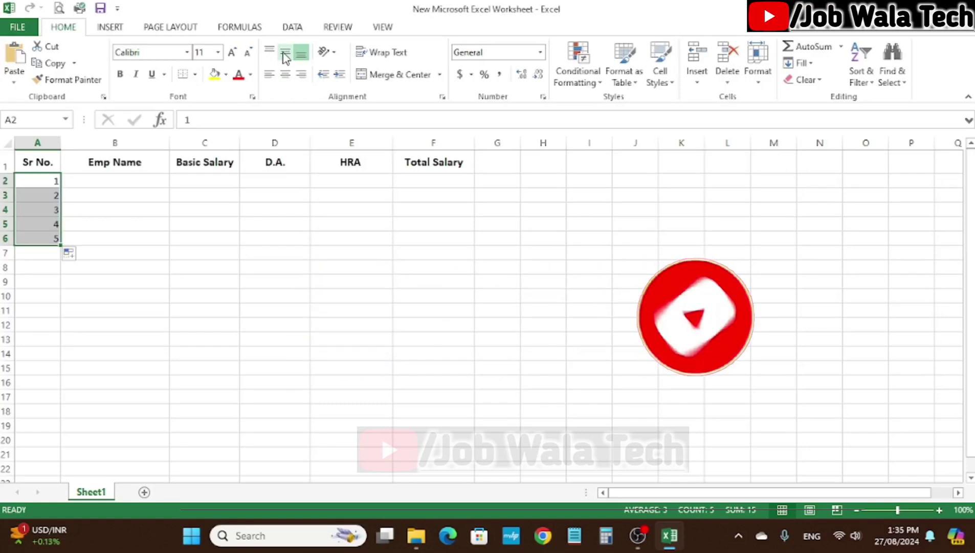
left_click(285, 74)
left_click(285, 52)
left_click(154, 188)
Enter the five employee names in B2:B6 under Emp Name.
left_click(127, 180)
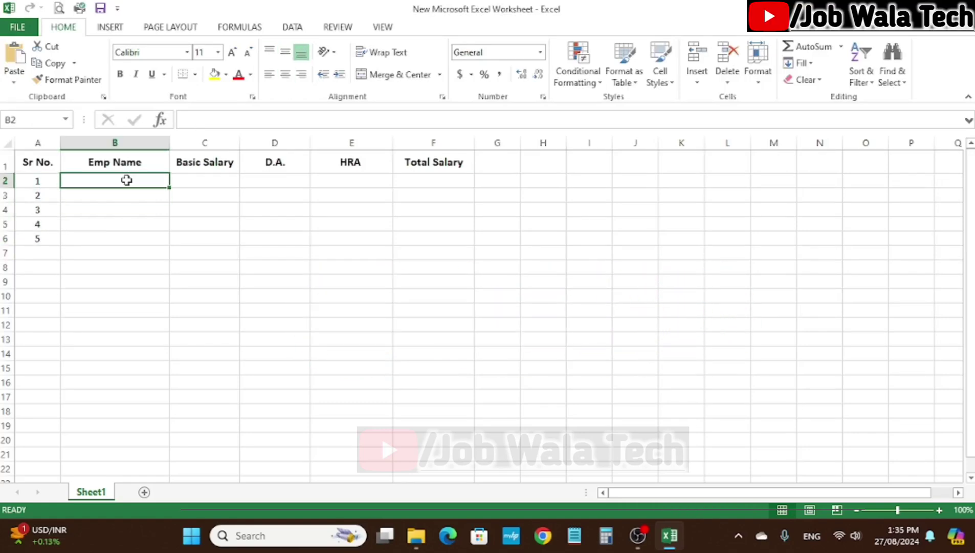
type("A")
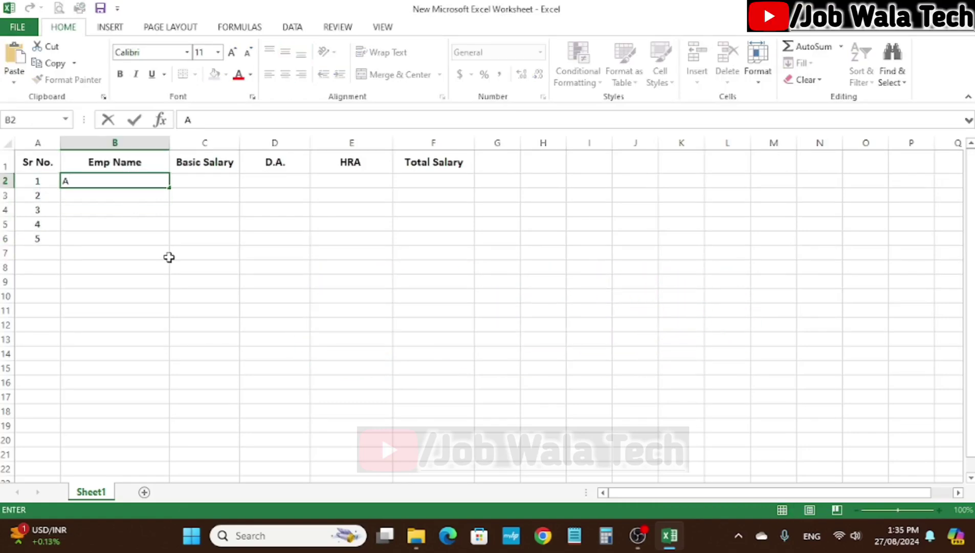
type("tul Kumar")
key("Return")
type("R")
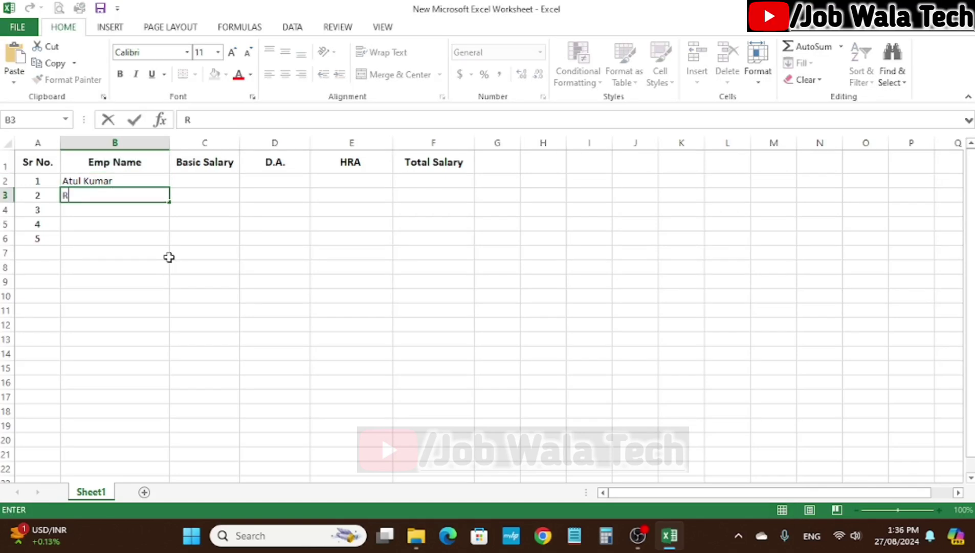
type("ajesh Kumar")
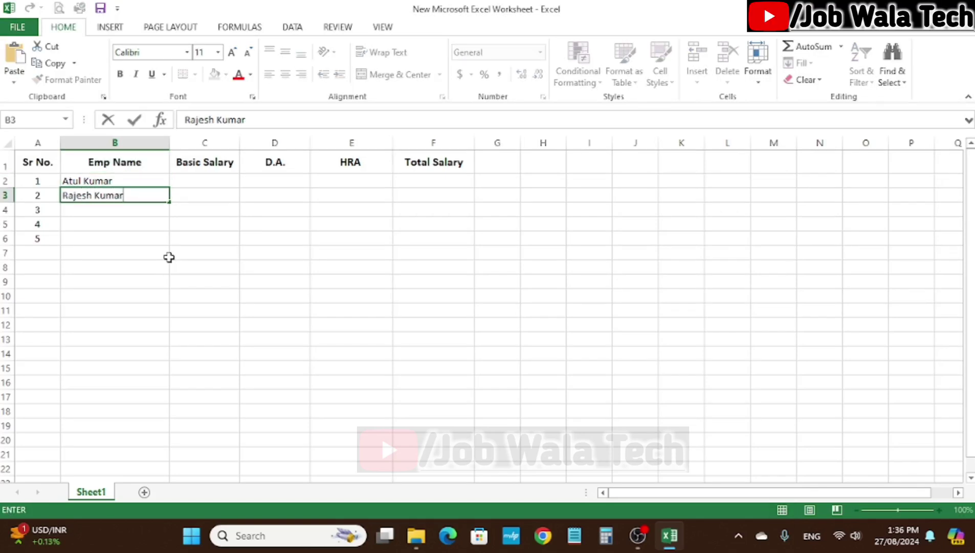
key("Return")
type("Shyam")
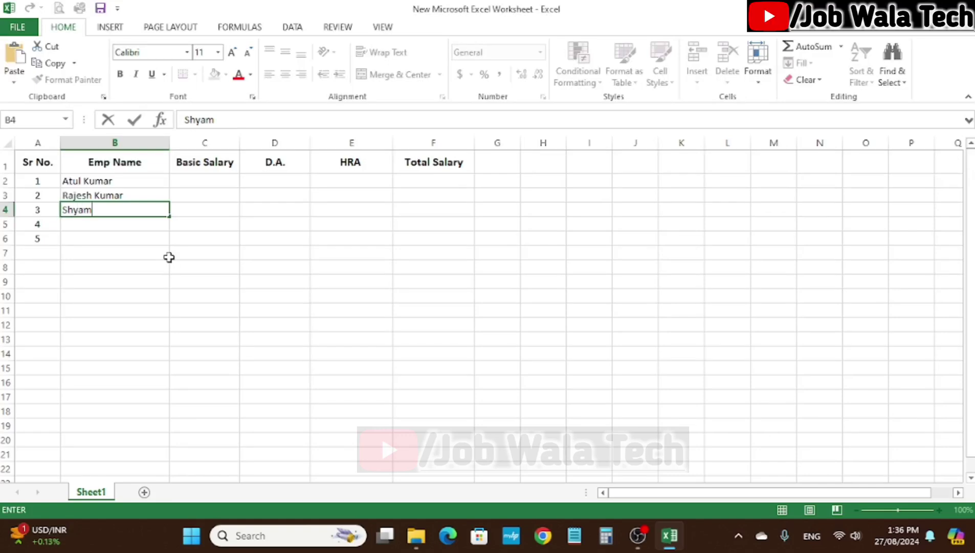
type(" Prakash")
key("Return")
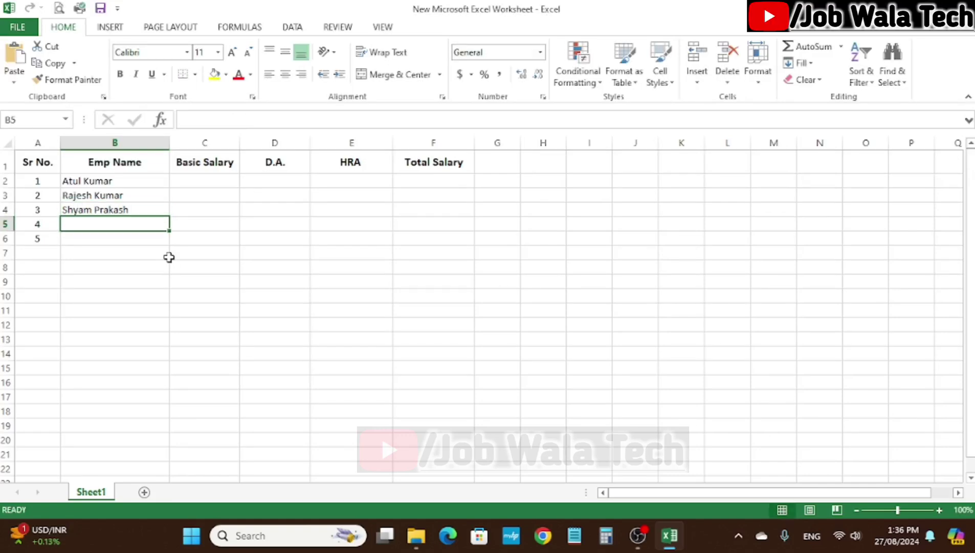
type("Anil mishra")
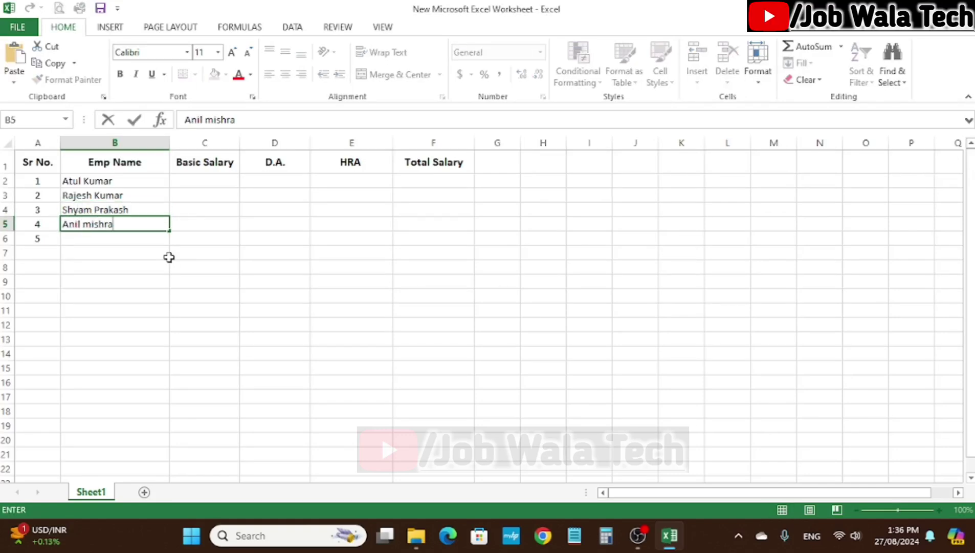
key("Return")
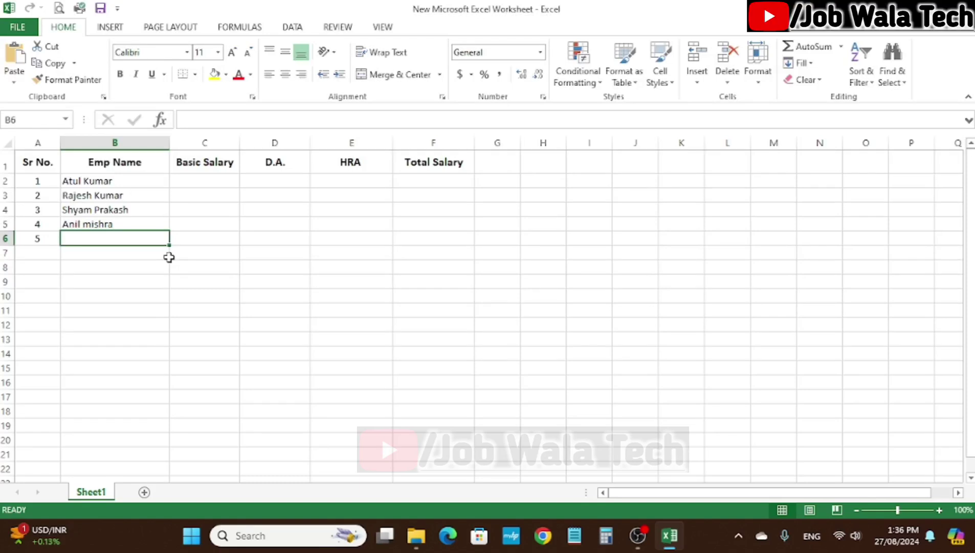
type("Abhishek")
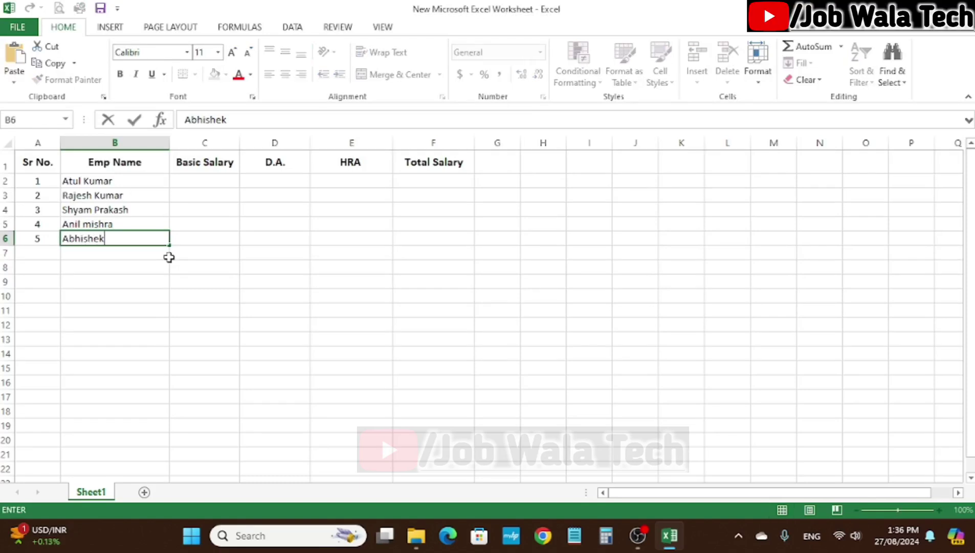
Enter Basic Salary 15000 and 14000 in C2:C3, then fill 12000 down C4:C6 with Ctrl+D.
left_click(203, 194)
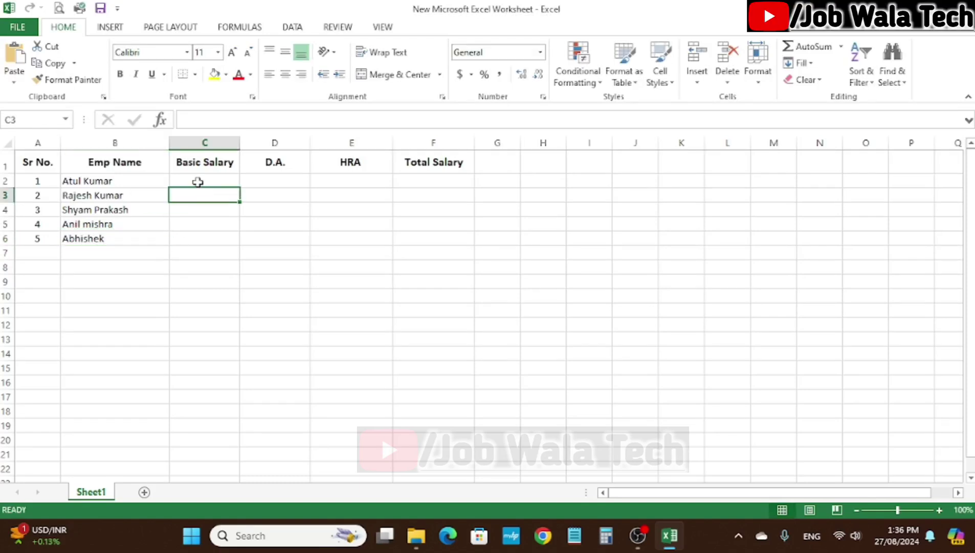
left_click(198, 179)
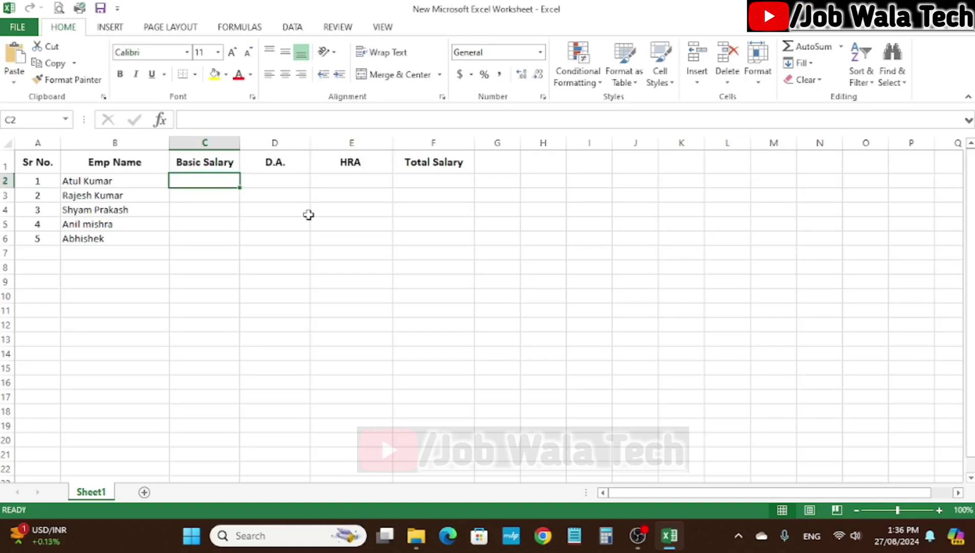
type("15000")
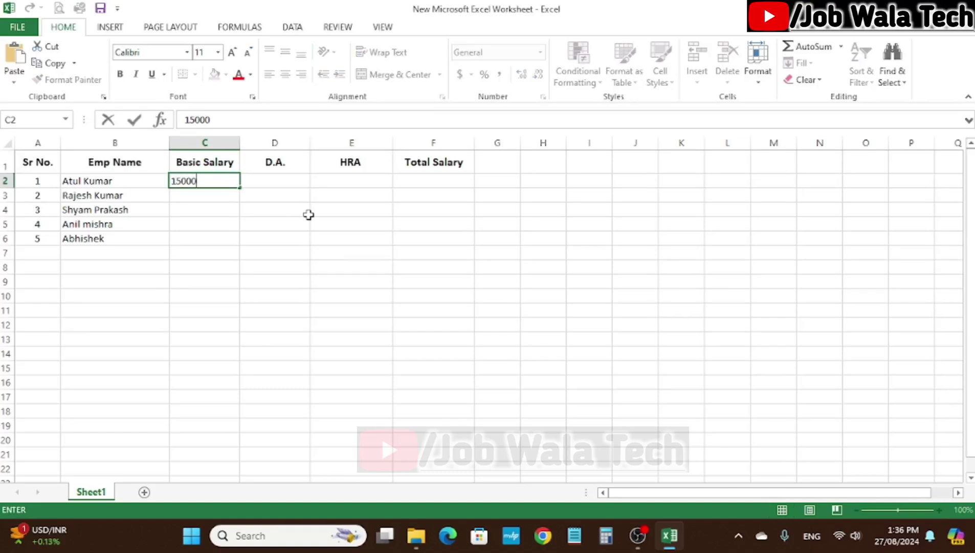
key("Return")
type("14000")
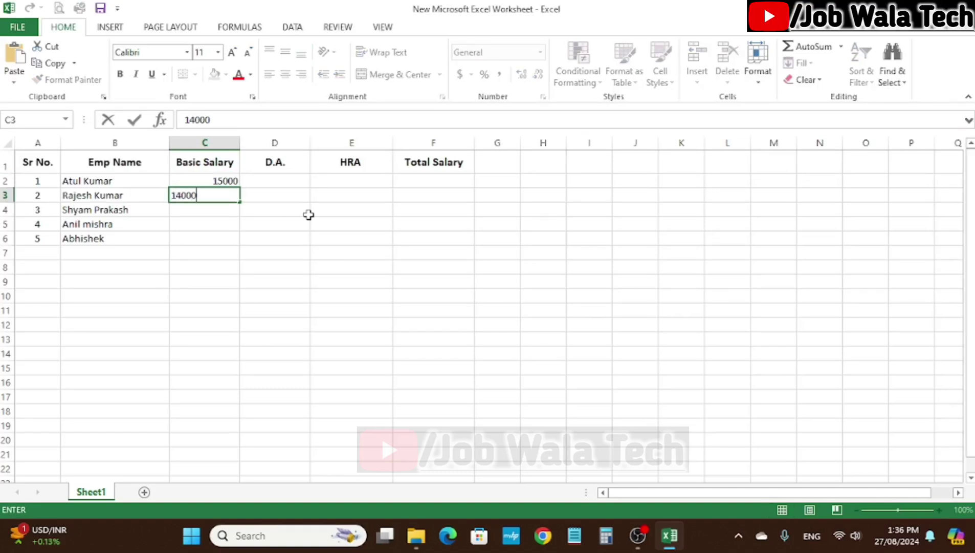
key("Return")
type("12000")
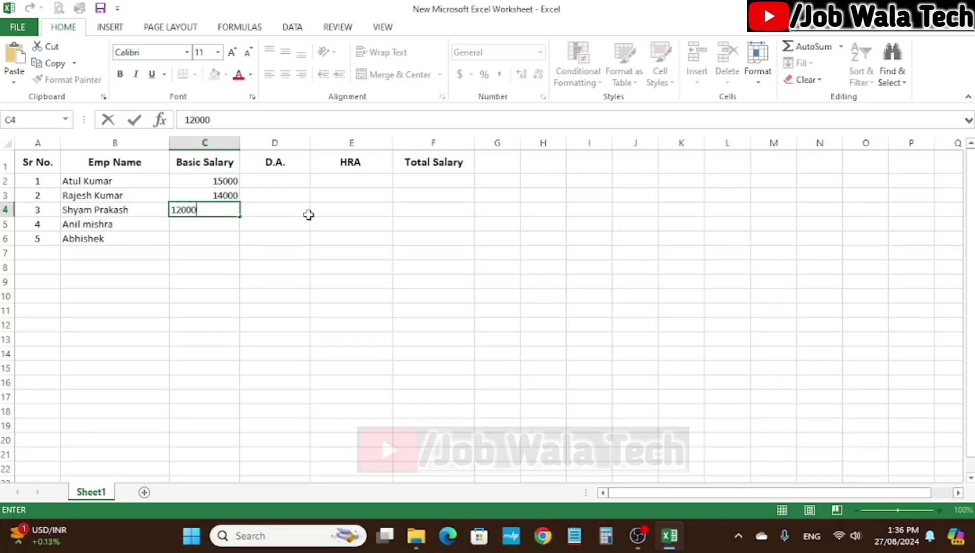
key("Return")
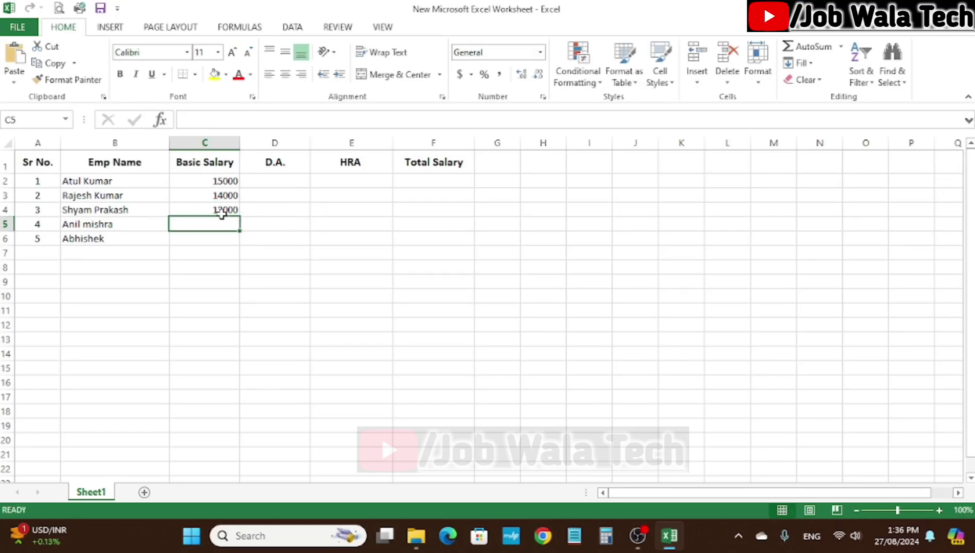
left_click_drag(220, 210, 213, 233)
key("ctrl+d")
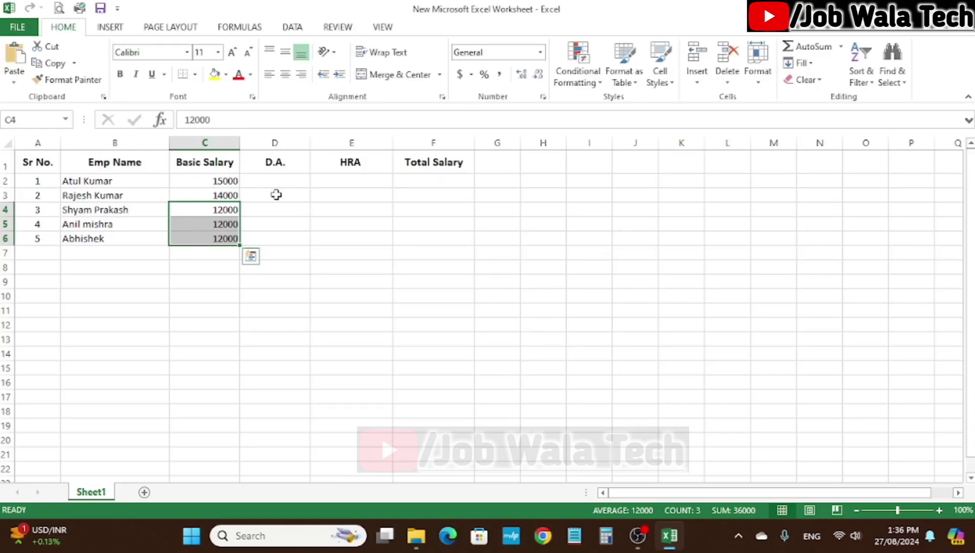
left_click(269, 180)
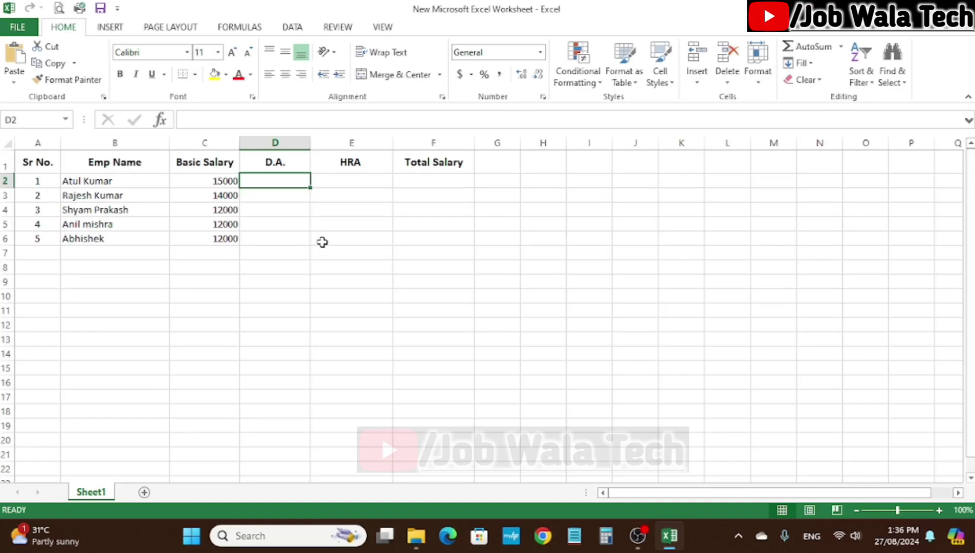
Enter D.A. values 3000, 2500 and 2000 down column D.
type("3000")
key("Return")
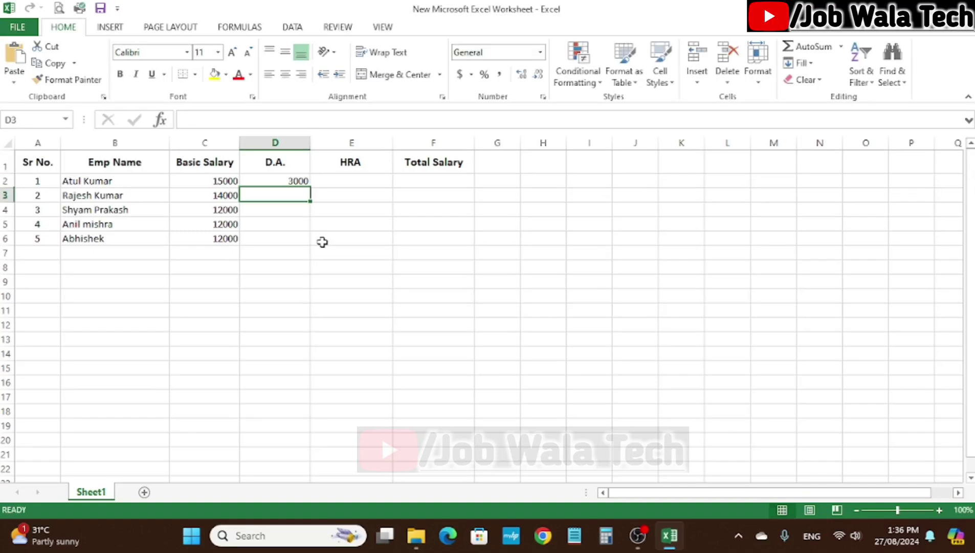
type("25")
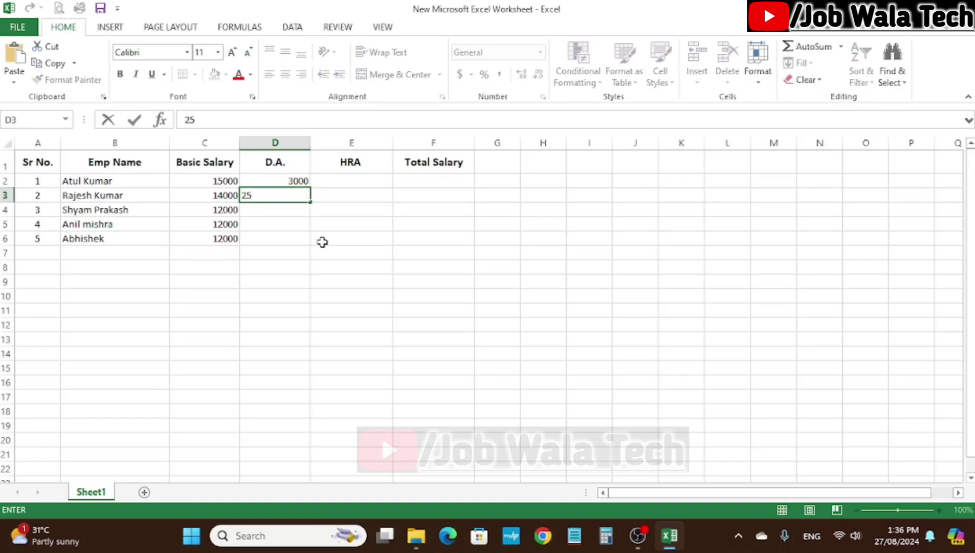
type("00")
key("Return")
type("200")
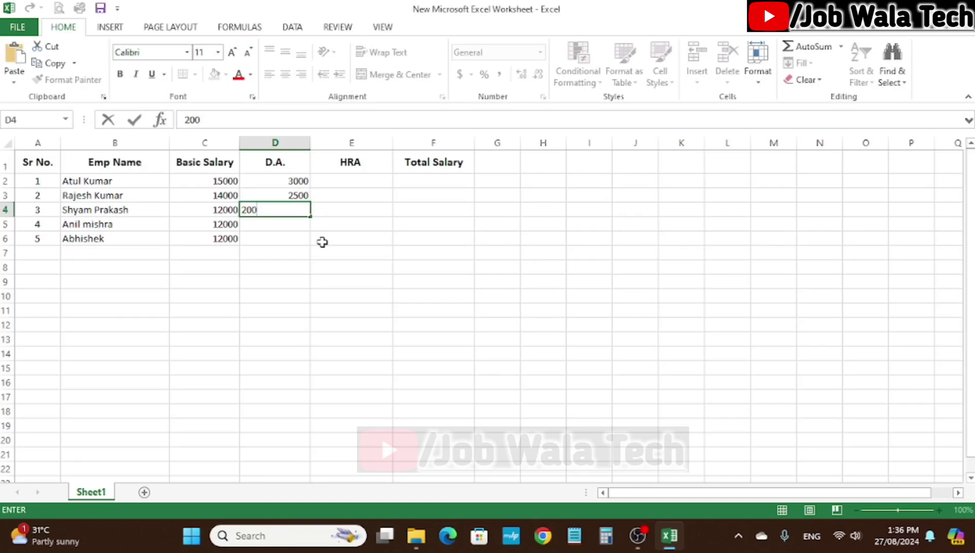
type("0")
key("Return")
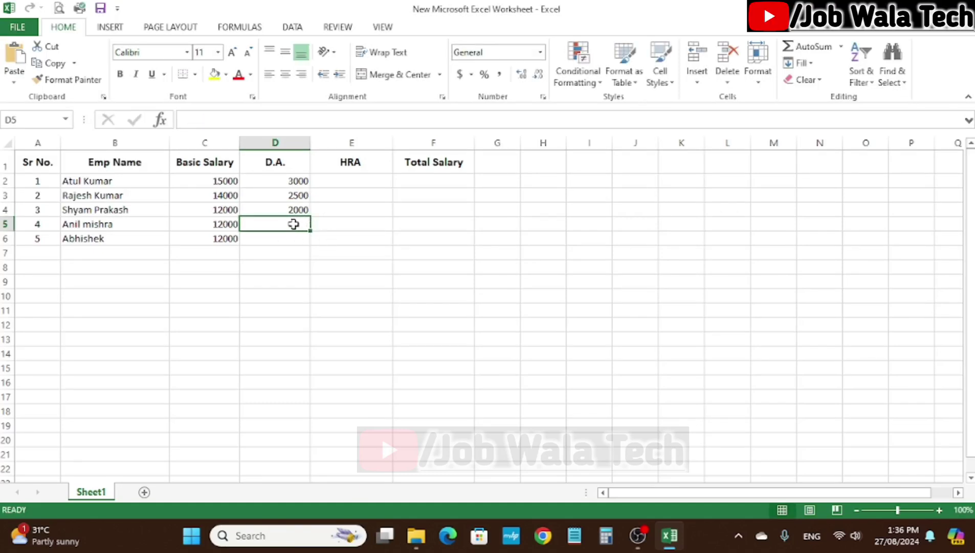
type("2000")
key("Return")
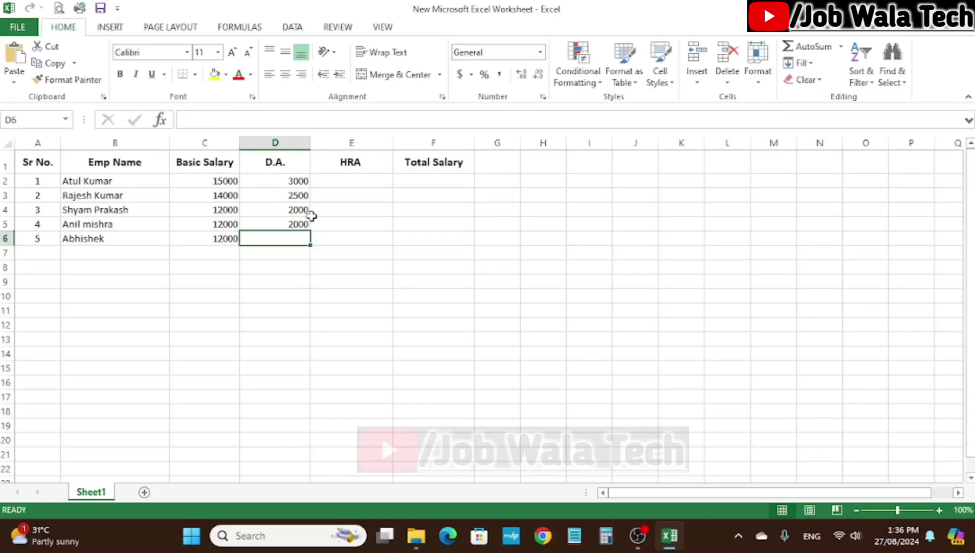
Replace the D5 entry by copying 2000 from D4 down to D5 and D6.
mouse_move(23, 182)
left_mouse_down()
mouse_move(296, 225)
mouse_move(294, 236)
left_mouse_up()
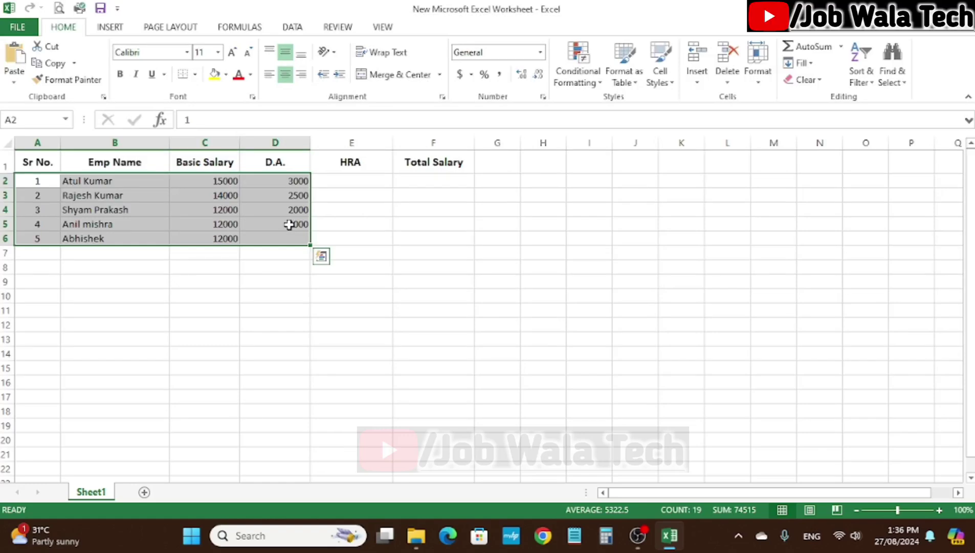
left_click(290, 264)
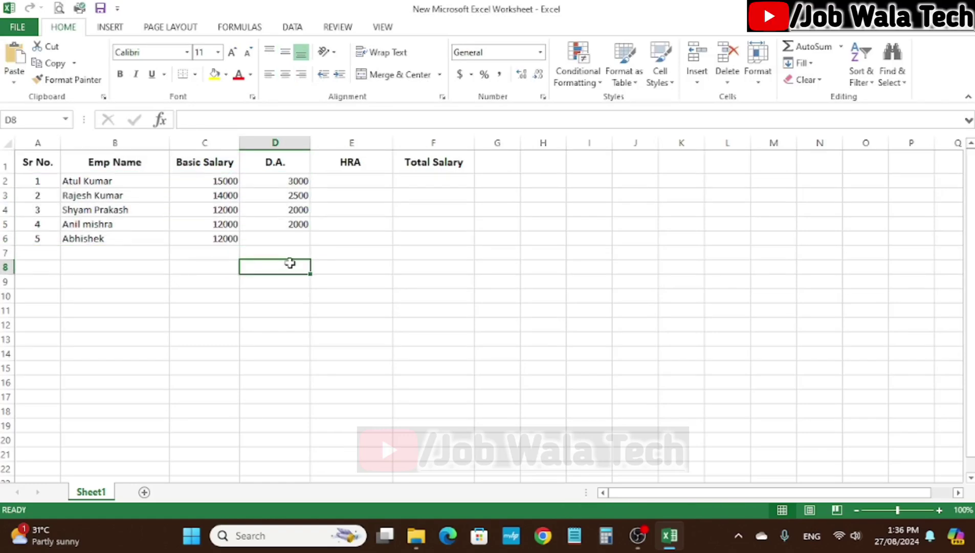
left_click(292, 225)
key("Delete")
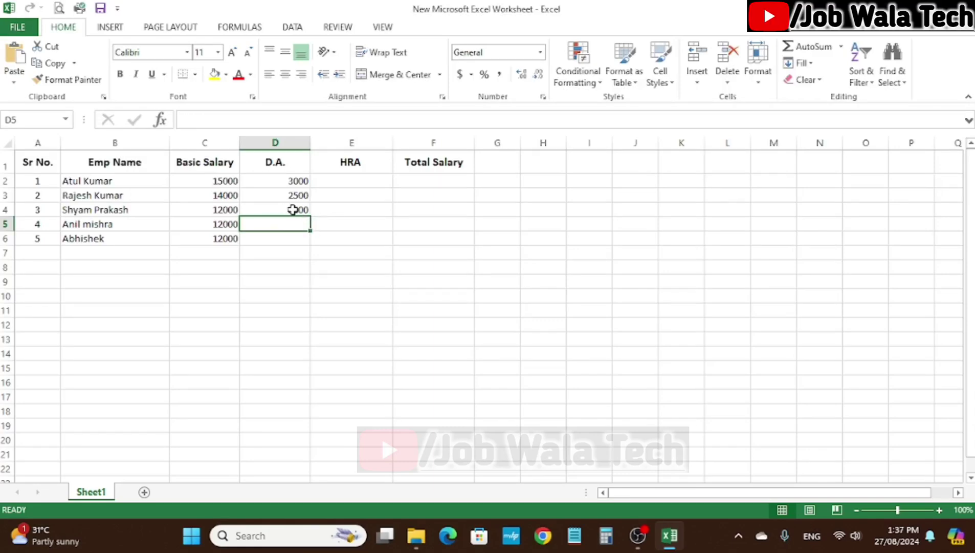
left_click_drag(292, 209, 293, 232)
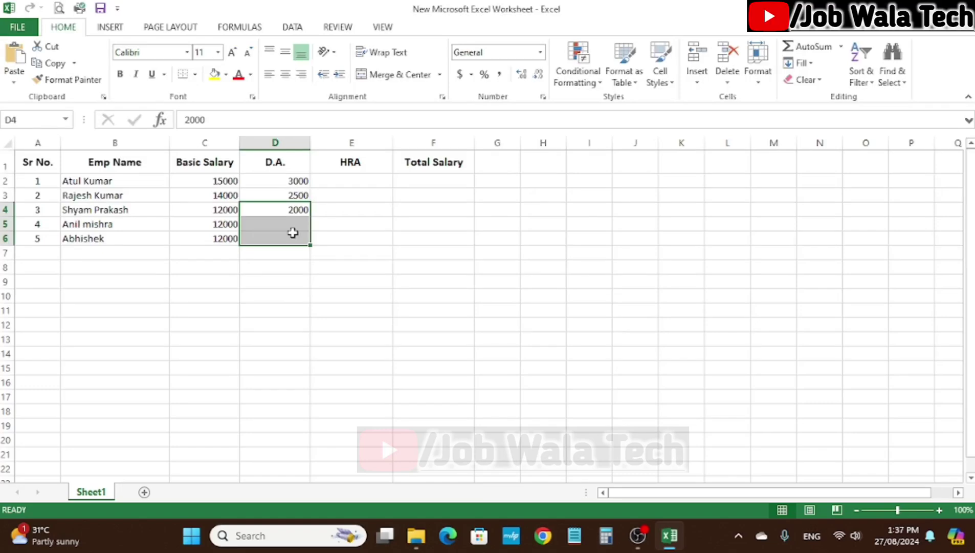
key("ctrl+d")
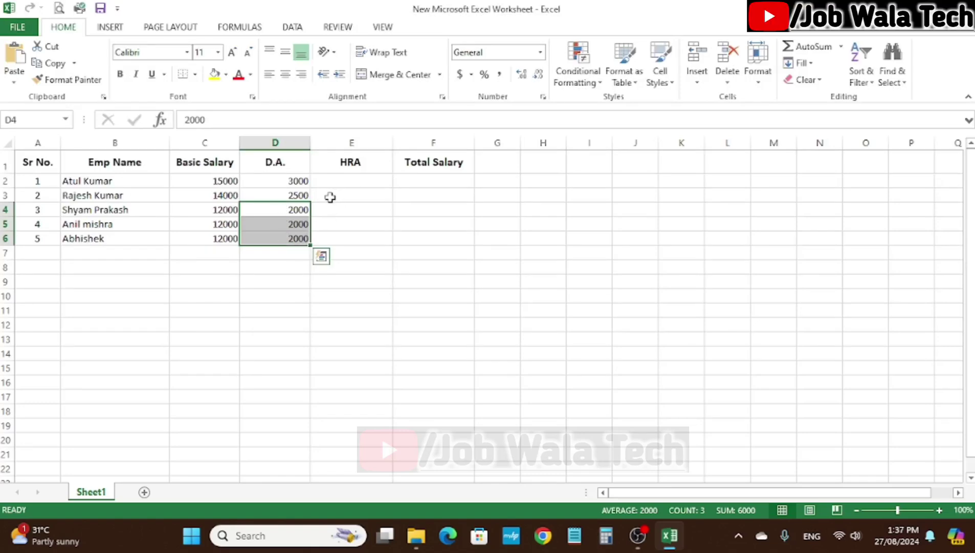
left_click(297, 211)
left_click_drag(301, 224, 305, 242)
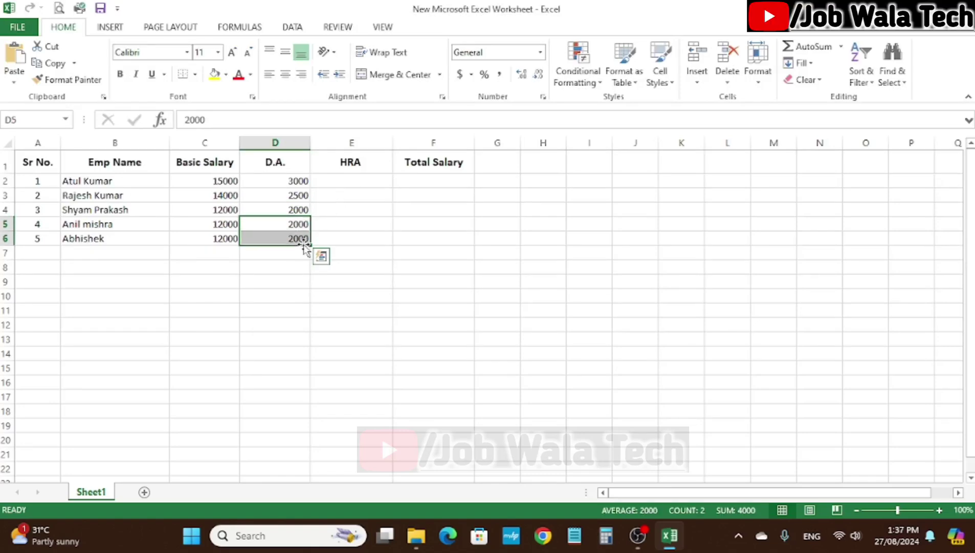
key("Delete")
left_click(304, 211)
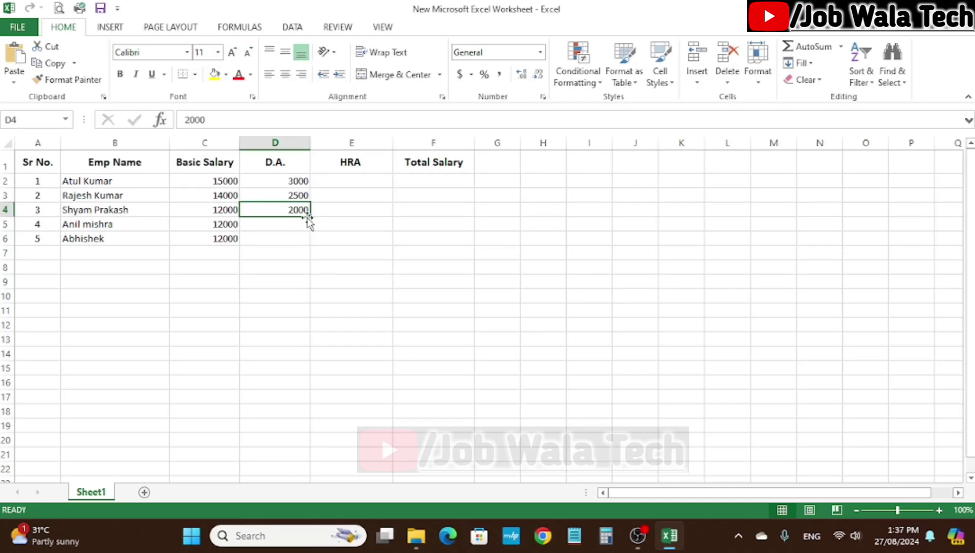
left_click_drag(309, 215, 312, 242)
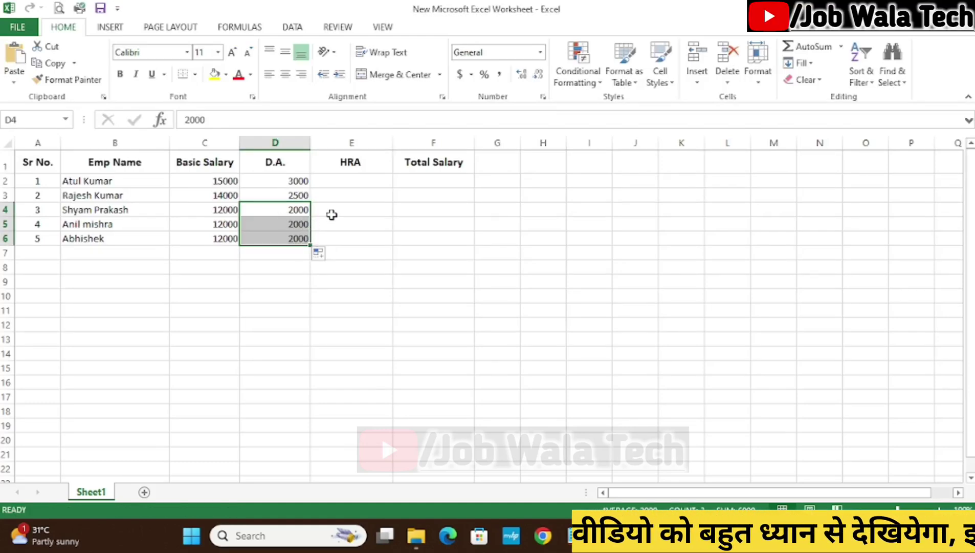
left_click(347, 180)
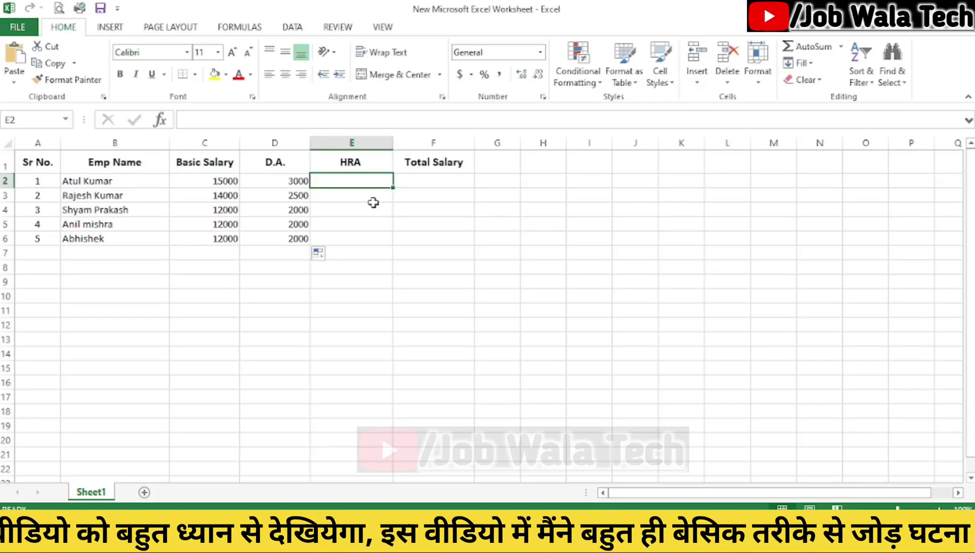
Enter HRA 2000 and 1500 in E2:E3, then fill 1000 down E4:E6.
type("2000")
key("Return")
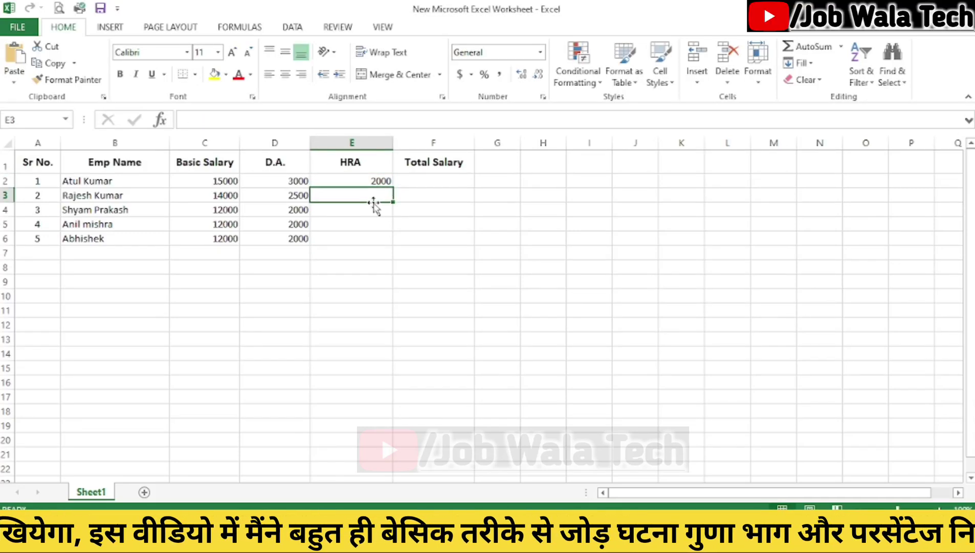
type("1500")
key("Return")
type("1000")
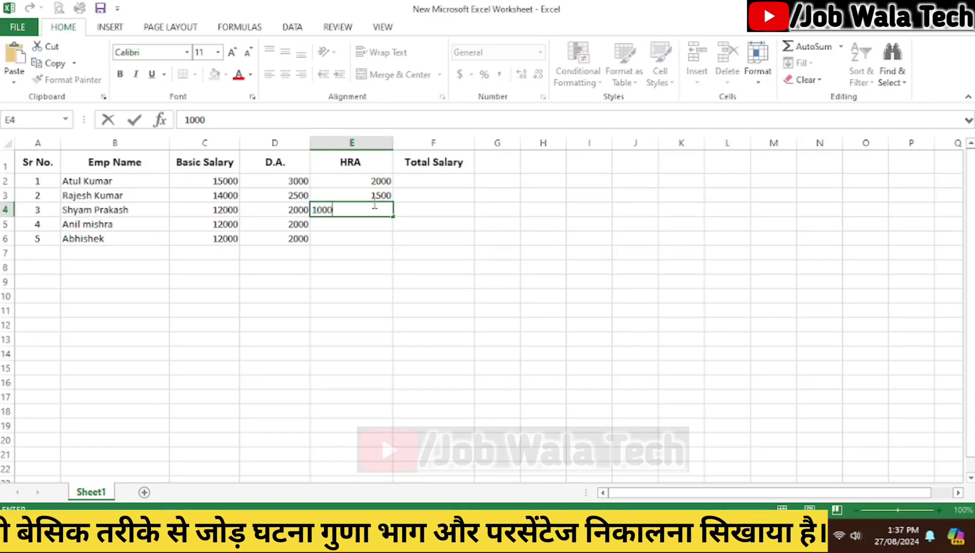
key("Return")
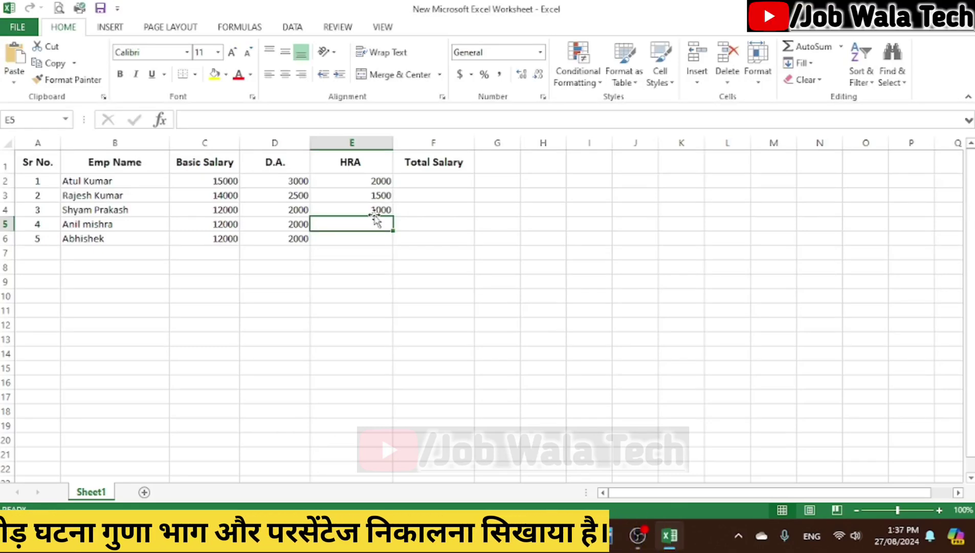
left_click_drag(377, 208, 371, 239)
key("ctrl+d")
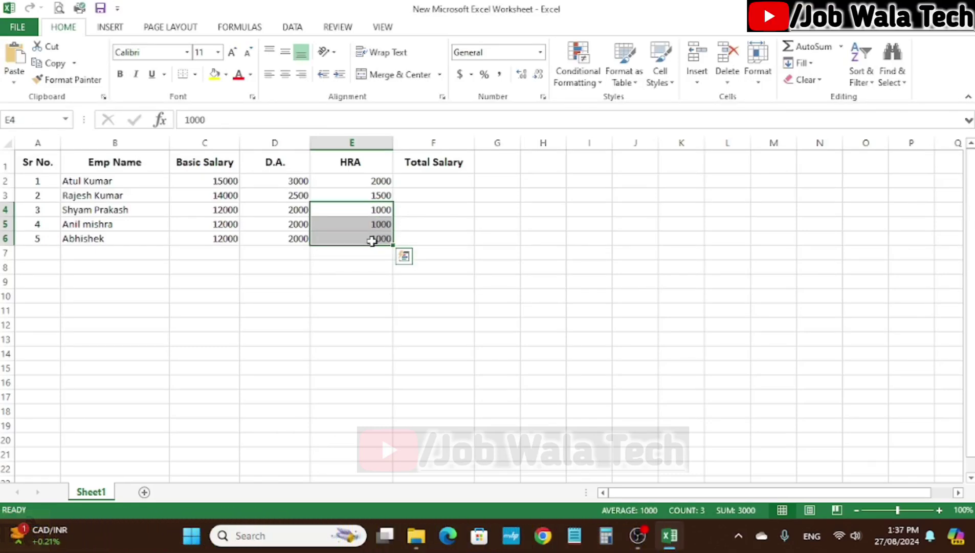
left_click(356, 276)
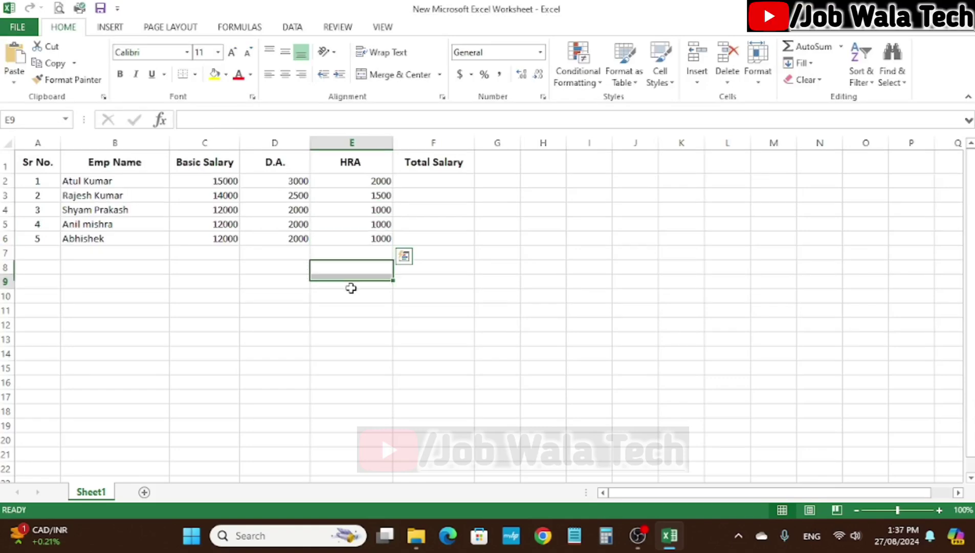
left_click(433, 183)
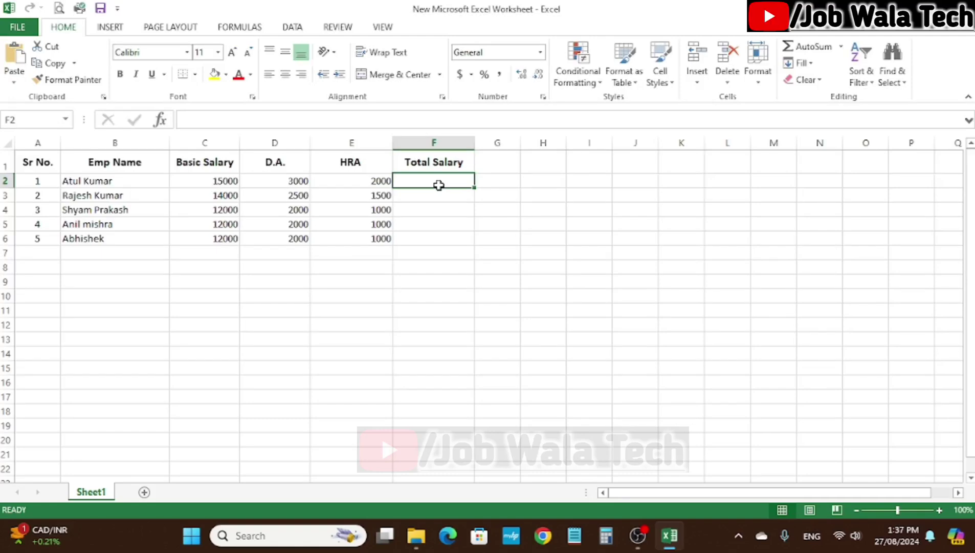
Enter =SUM(C2:E2) in F2 and copy it down to F6.
type("=")
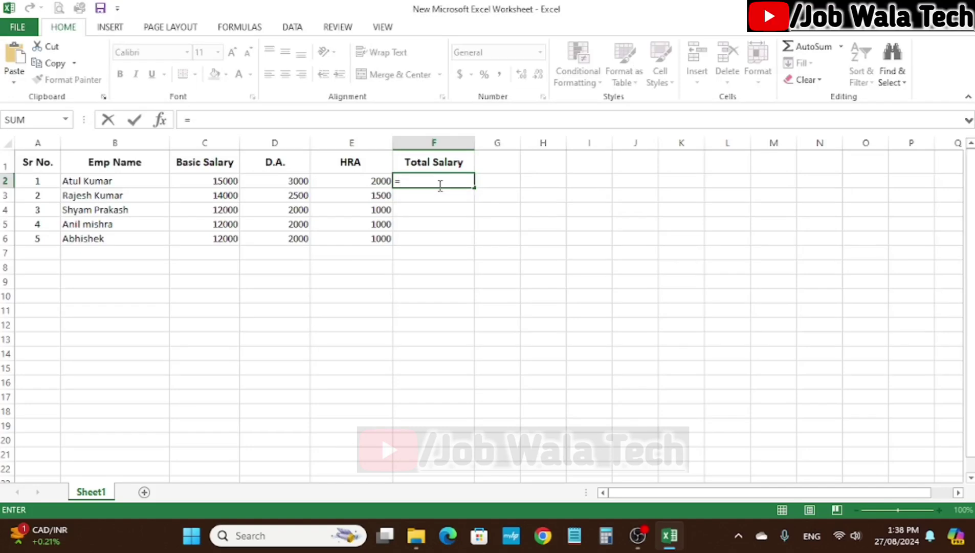
type("sum")
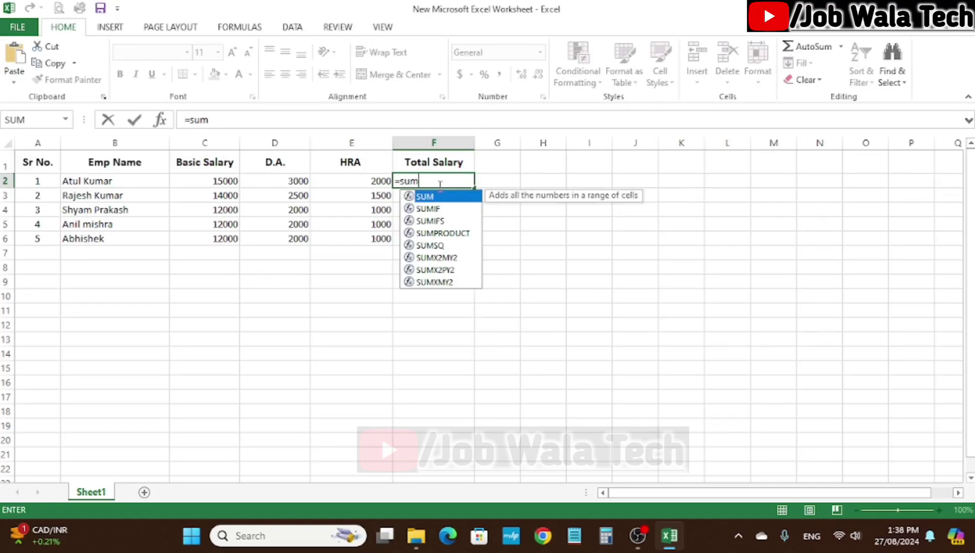
key("Tab")
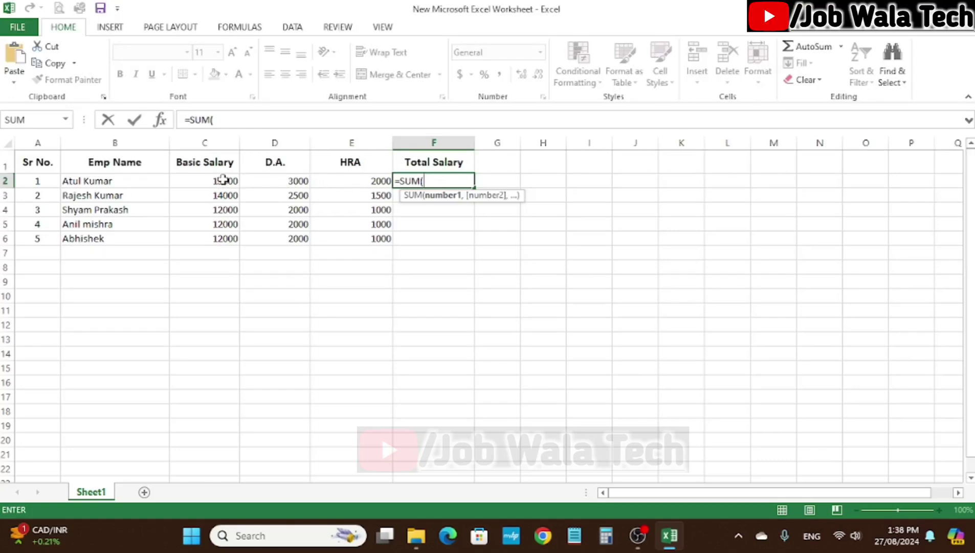
left_click_drag(226, 179, 338, 180)
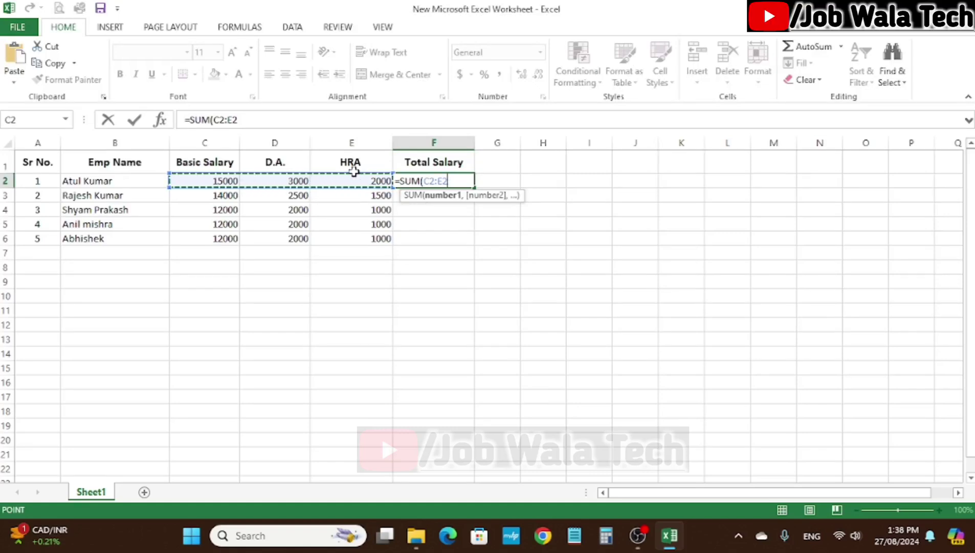
key("Tab")
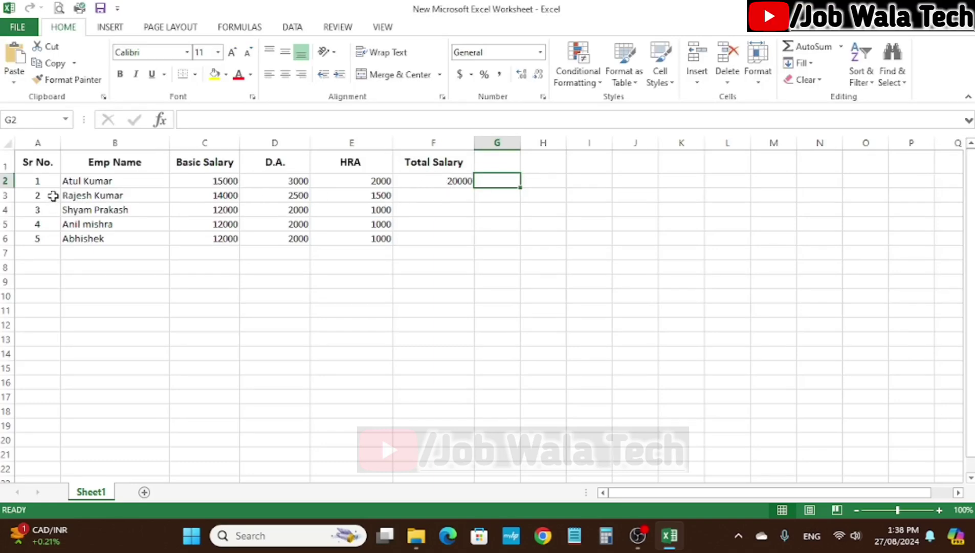
left_click_drag(51, 196, 429, 194)
left_click(428, 196)
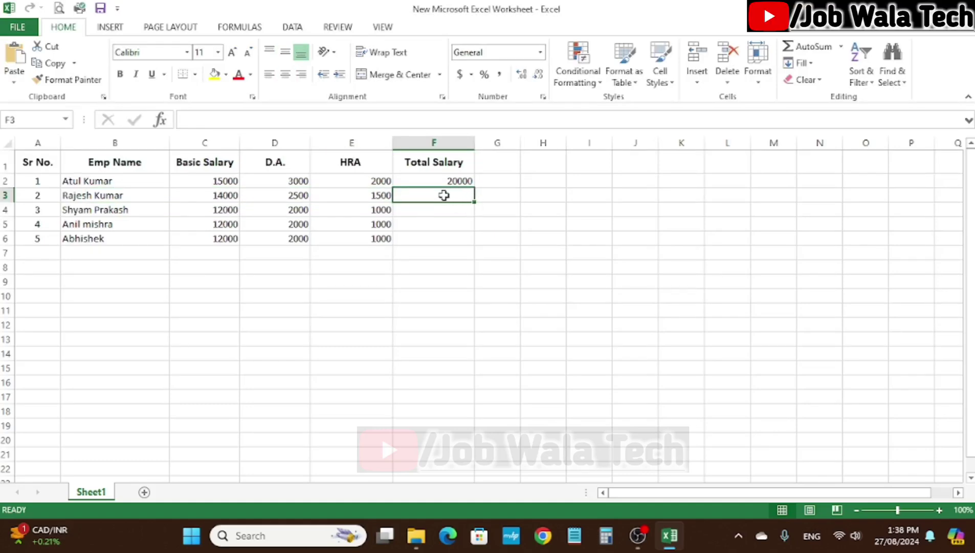
left_click(443, 180)
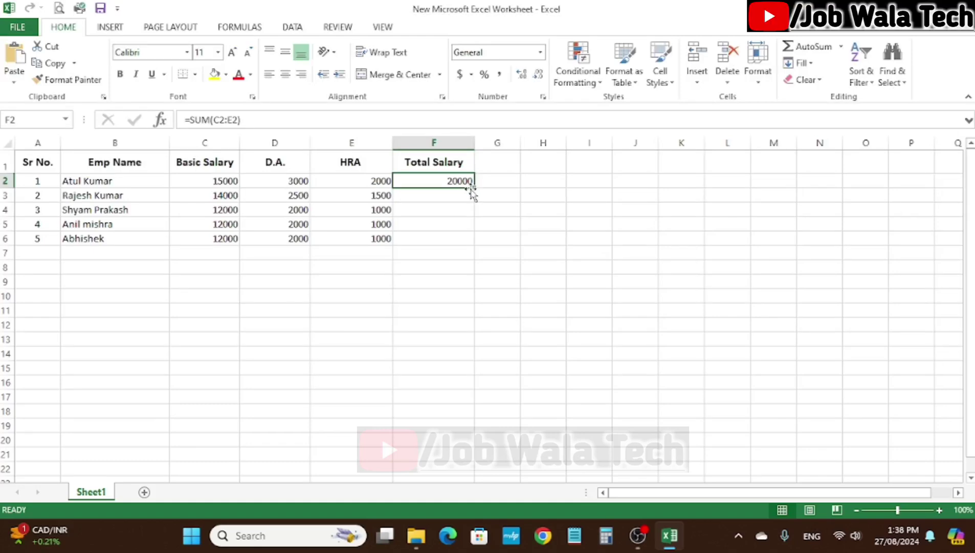
left_click_drag(474, 190, 472, 242)
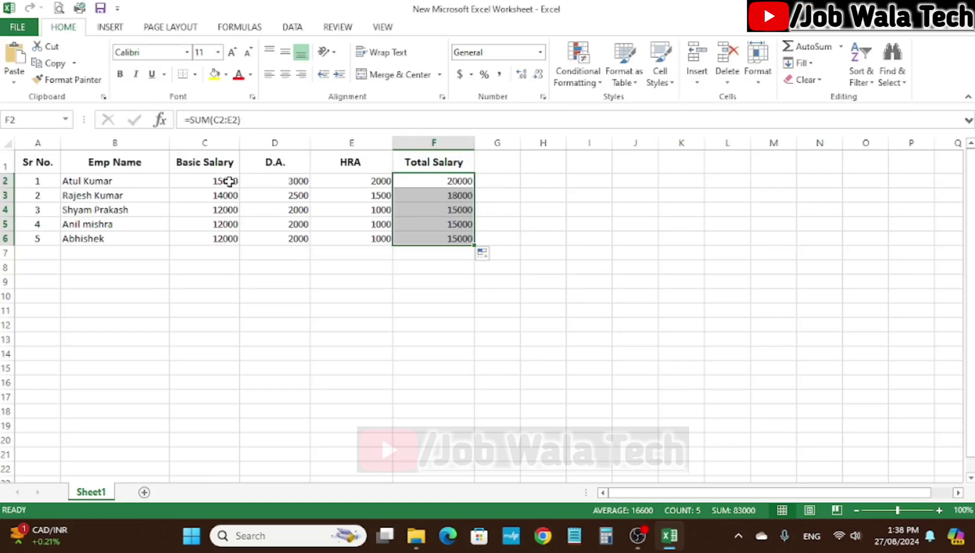
Delete the five SUM totals from F2:F6.
left_click_drag(229, 181, 324, 177)
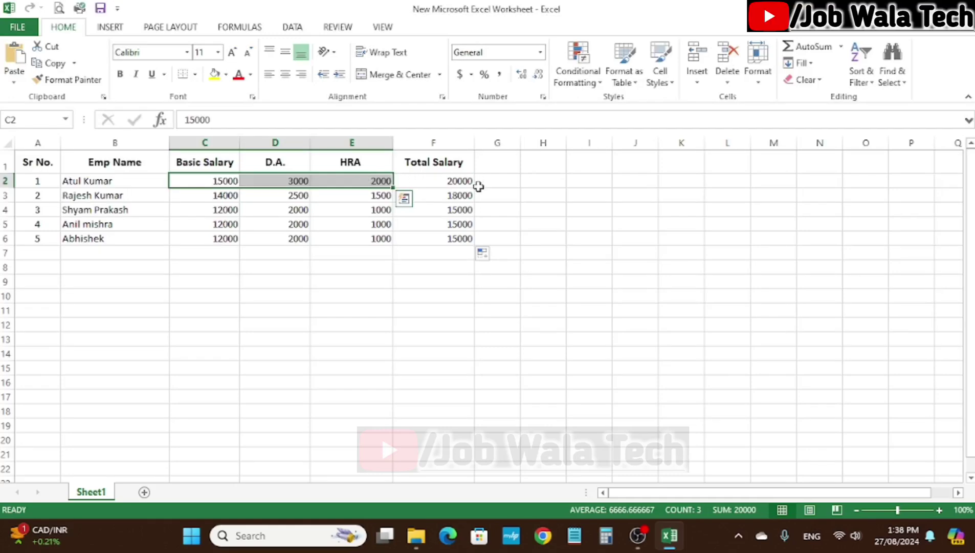
left_click_drag(465, 182, 445, 239)
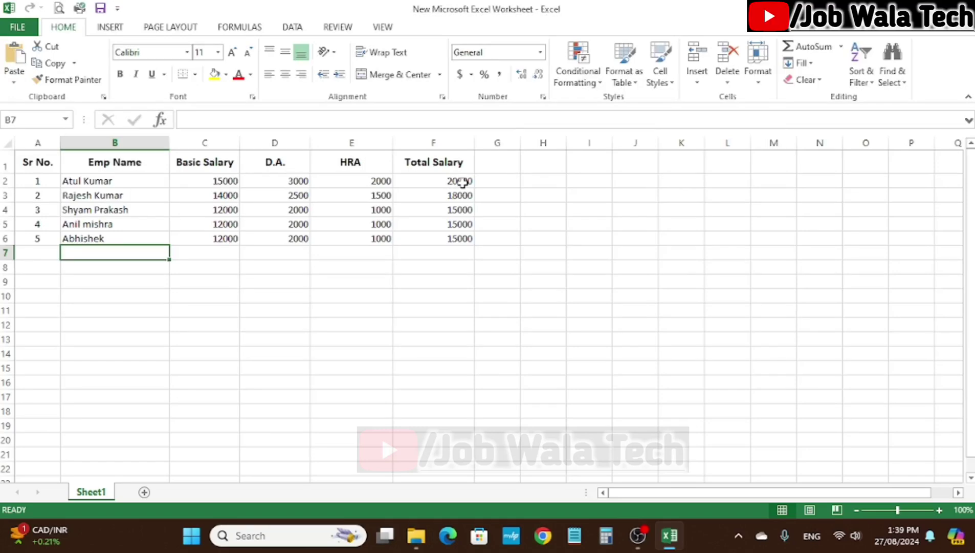
left_click_drag(462, 181, 456, 238)
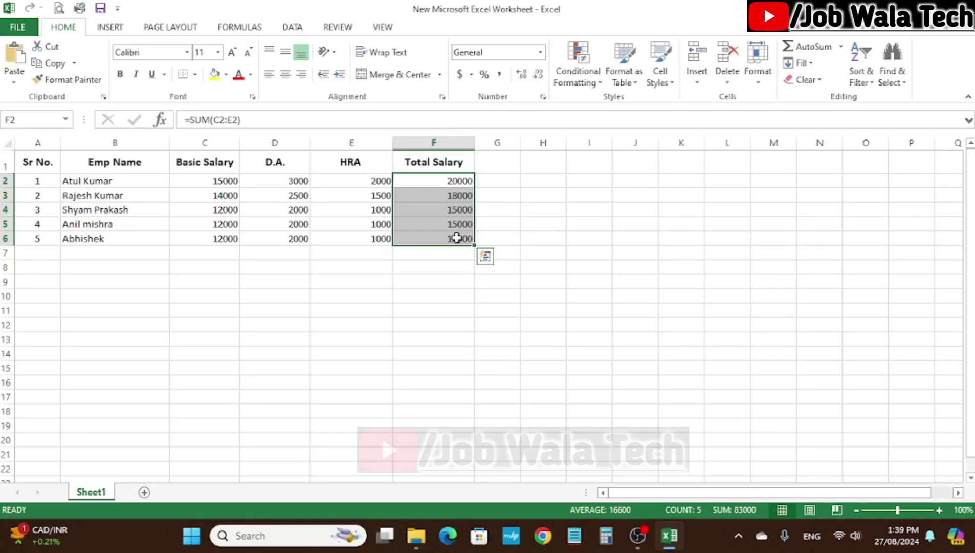
key("Delete")
Enter =C2+D2+E2 in F2 and fill it down to F6, giving 20000 to 15000.
left_click(426, 185)
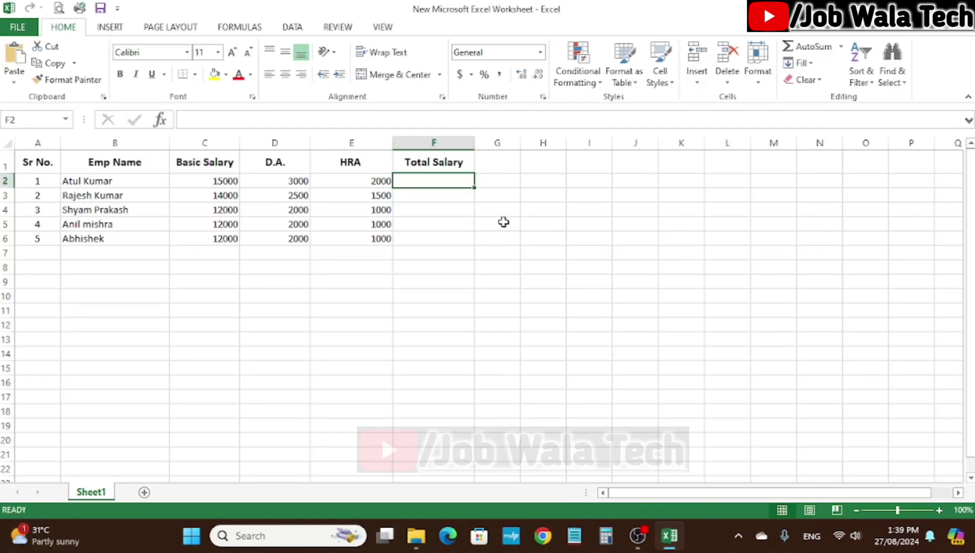
type("=")
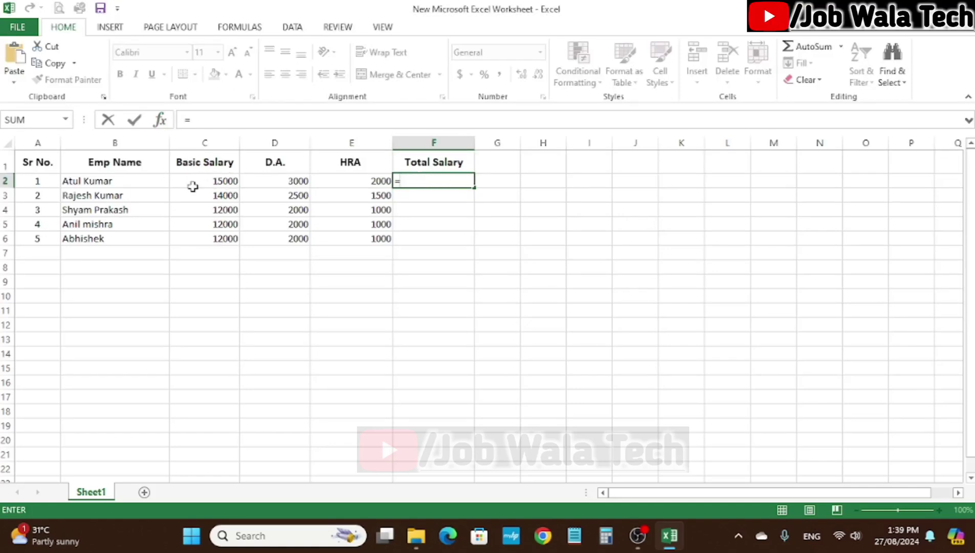
left_click(228, 180)
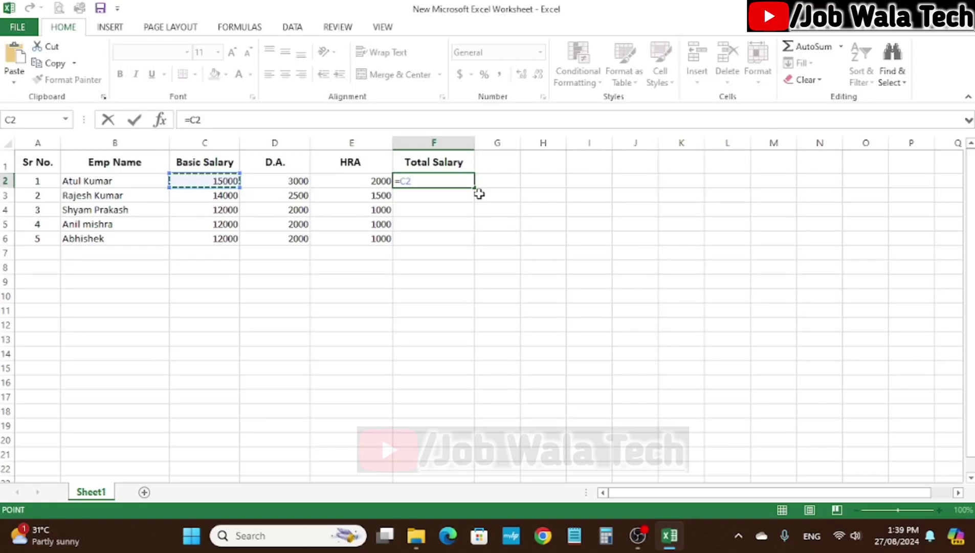
type("+")
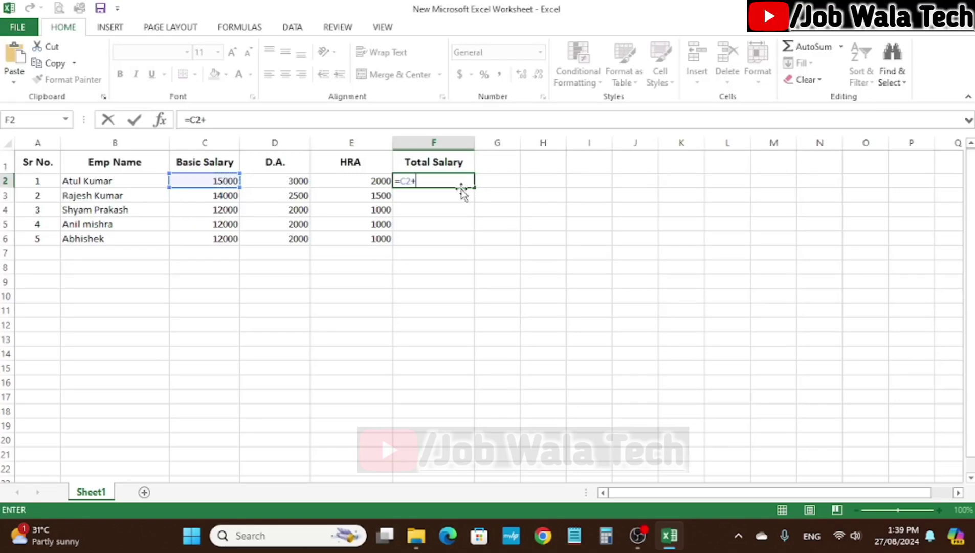
left_click(282, 180)
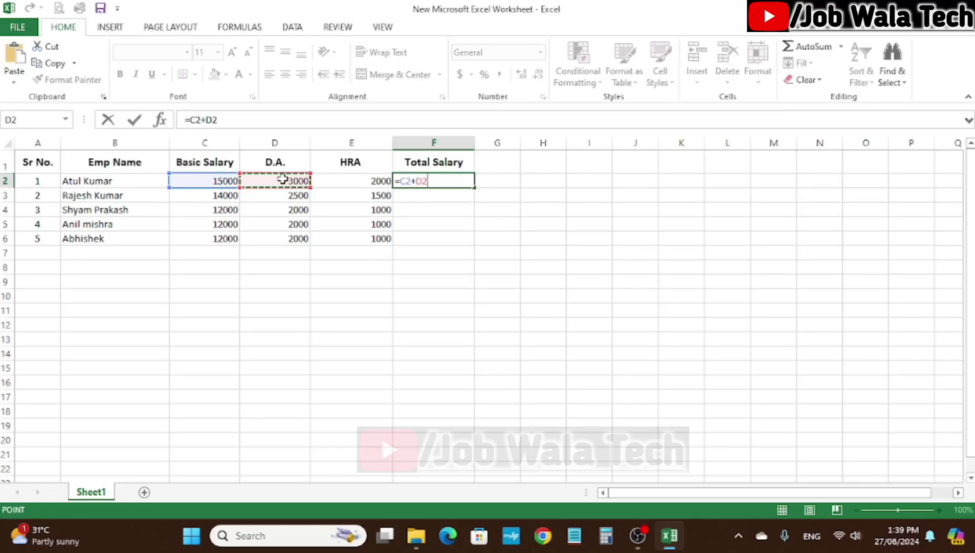
type("+")
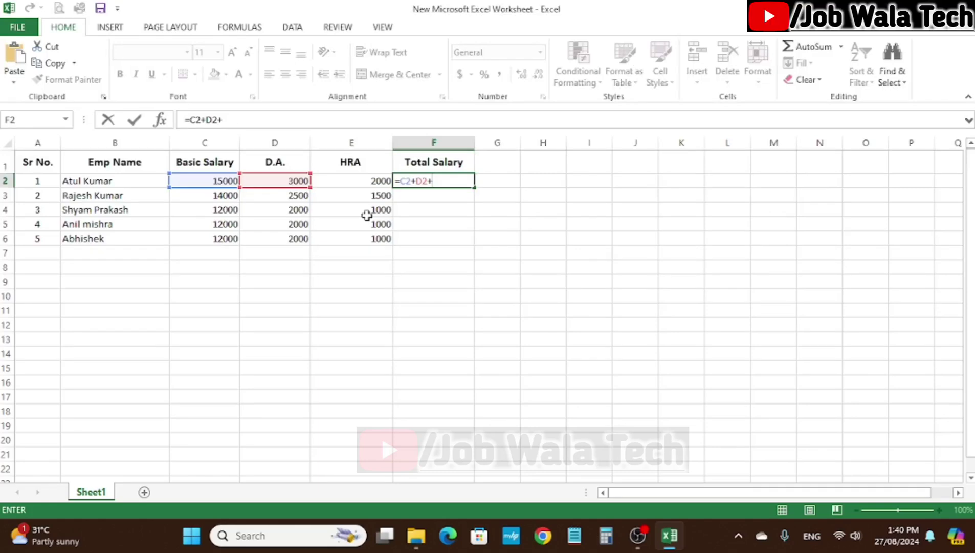
left_click(369, 181)
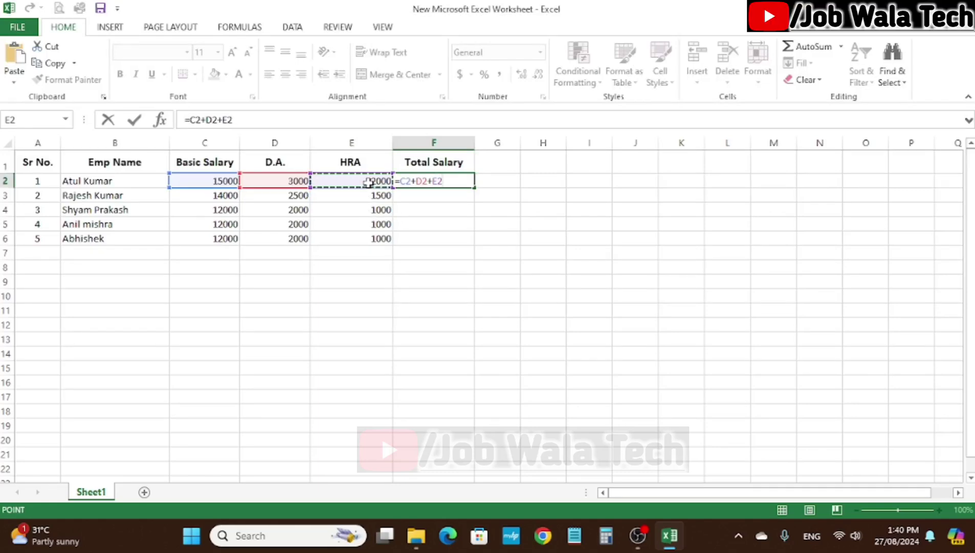
key("Return")
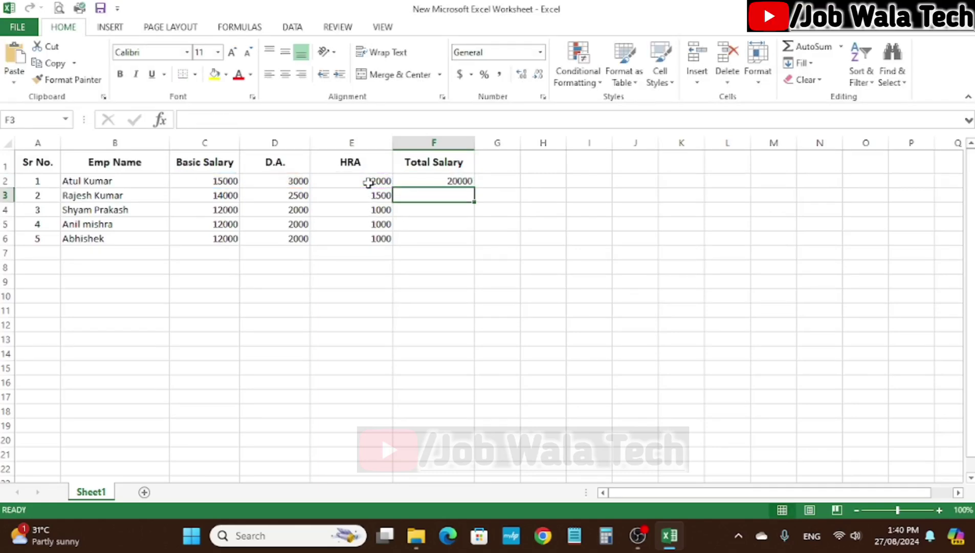
left_click(444, 182)
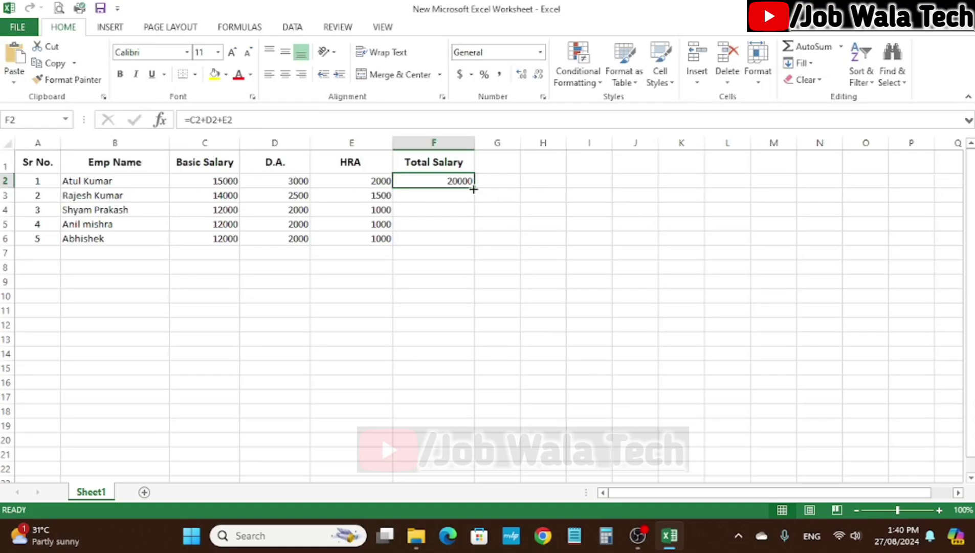
left_click_drag(473, 189, 470, 240)
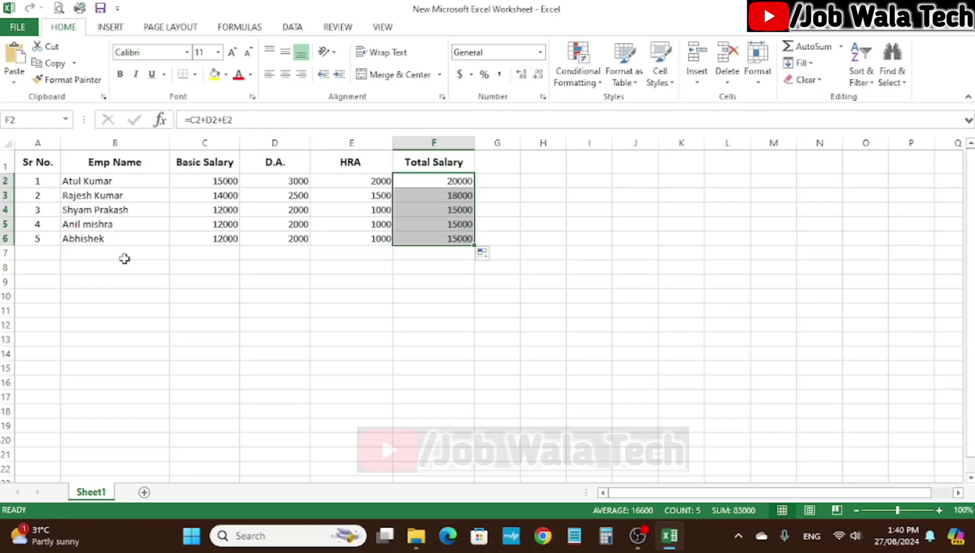
left_click_drag(218, 183, 218, 244)
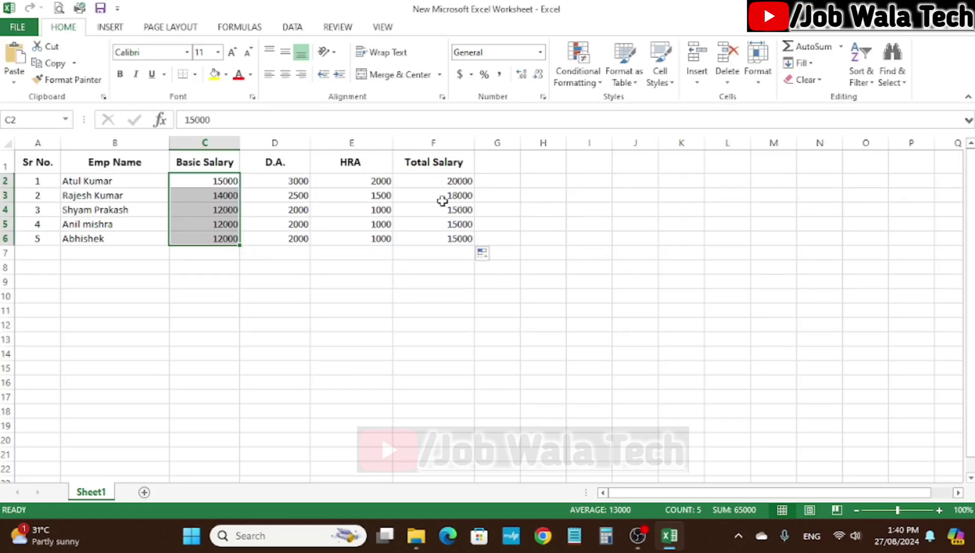
Type the label 'Total' in cell B7.
left_click(185, 252)
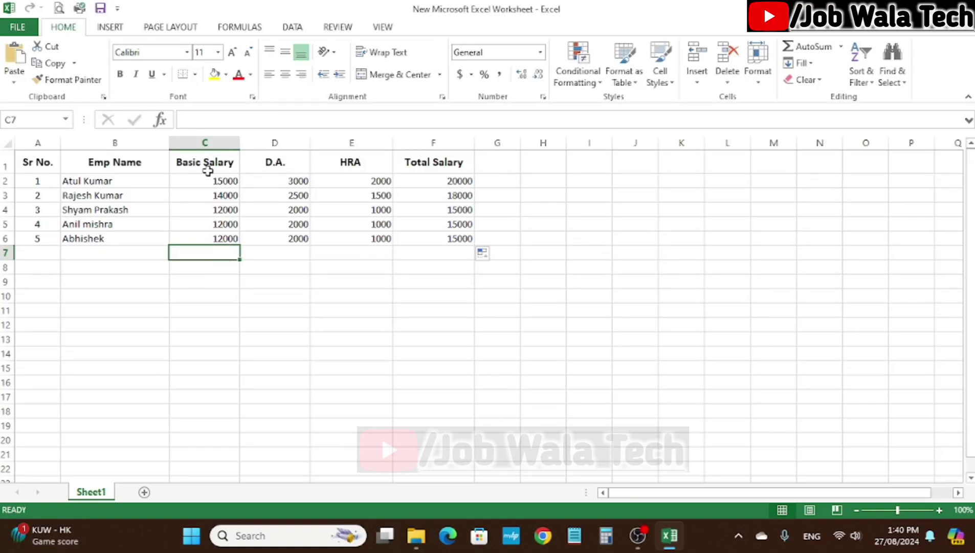
left_click_drag(218, 179, 217, 234)
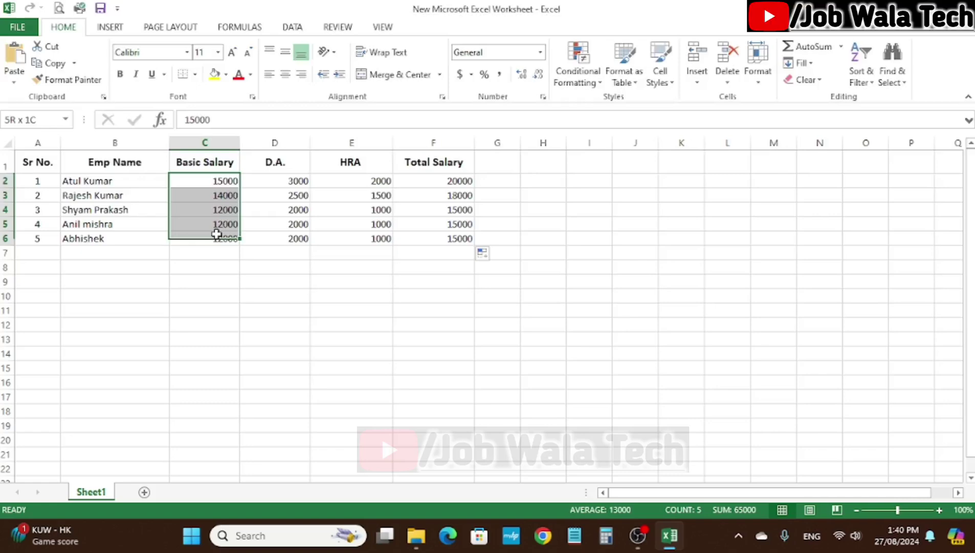
left_click(103, 243)
left_click(105, 251)
type("Total")
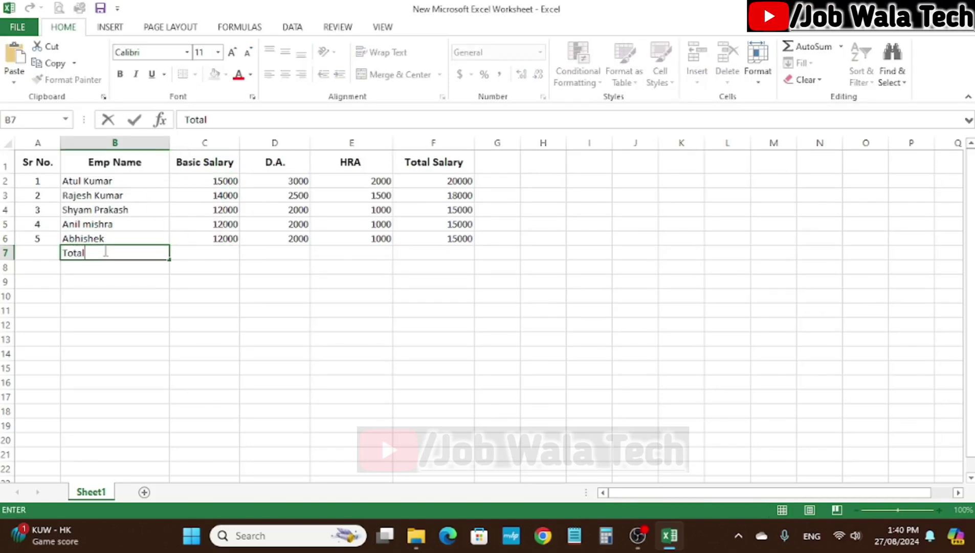
key("Tab")
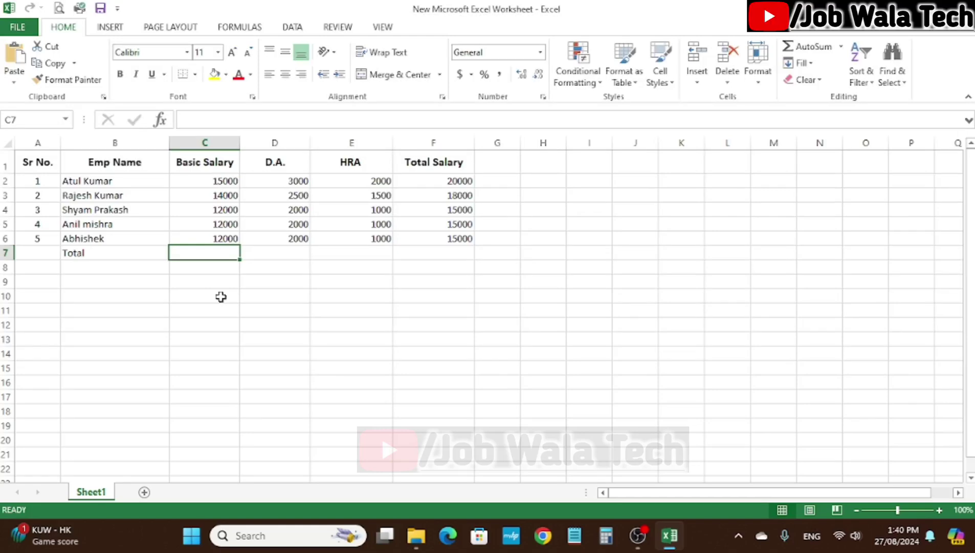
Enter =SUM(C2:C6) in C7 and copy it across to F7.
type("=sum")
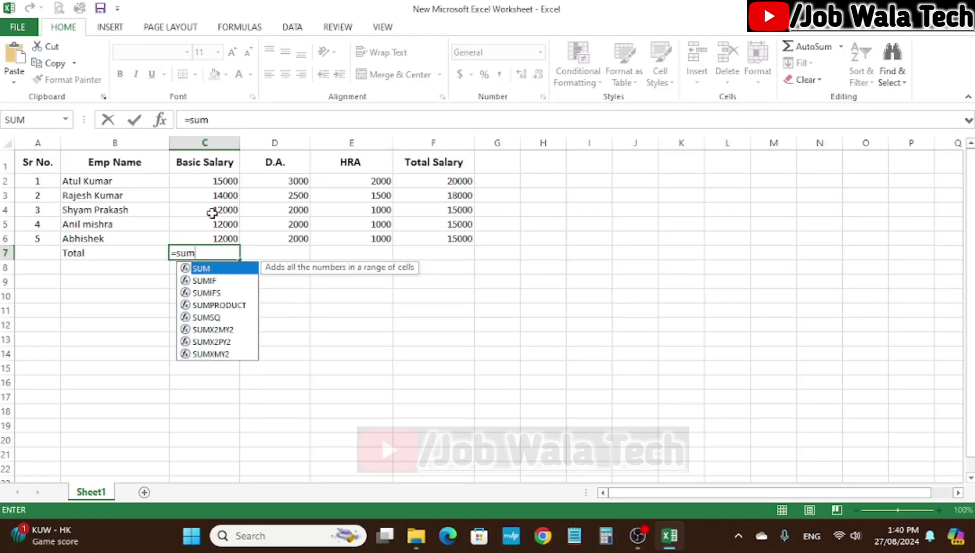
key("Tab")
left_click_drag(217, 179, 219, 231)
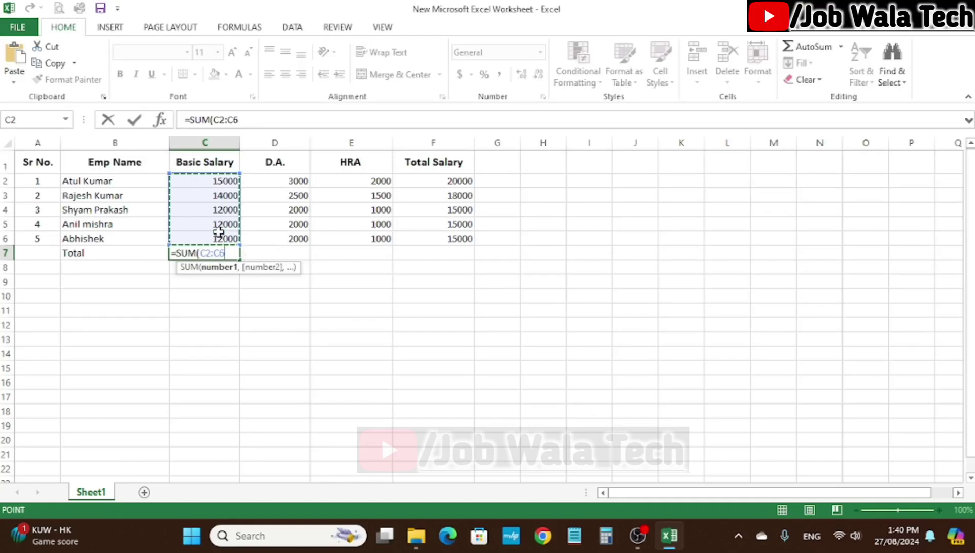
key("Tab")
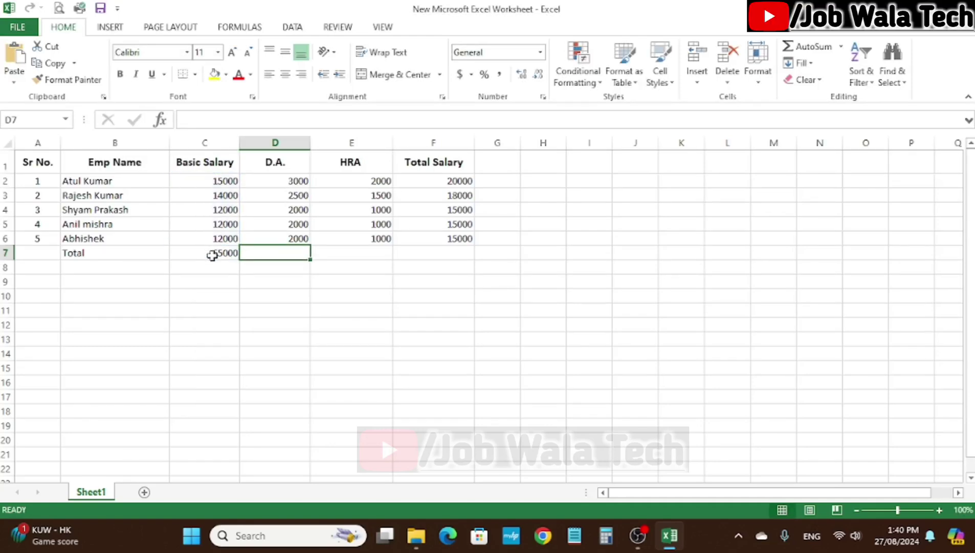
left_click(214, 255)
left_click_drag(239, 261, 471, 261)
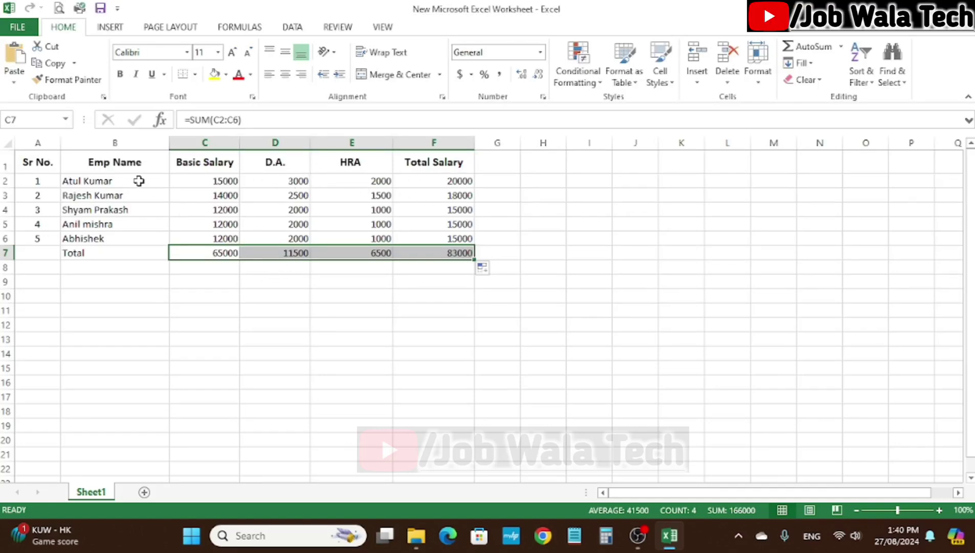
Delete the four row-7 totals in C7:F7.
left_click_drag(91, 182, 458, 235)
left_click(352, 311)
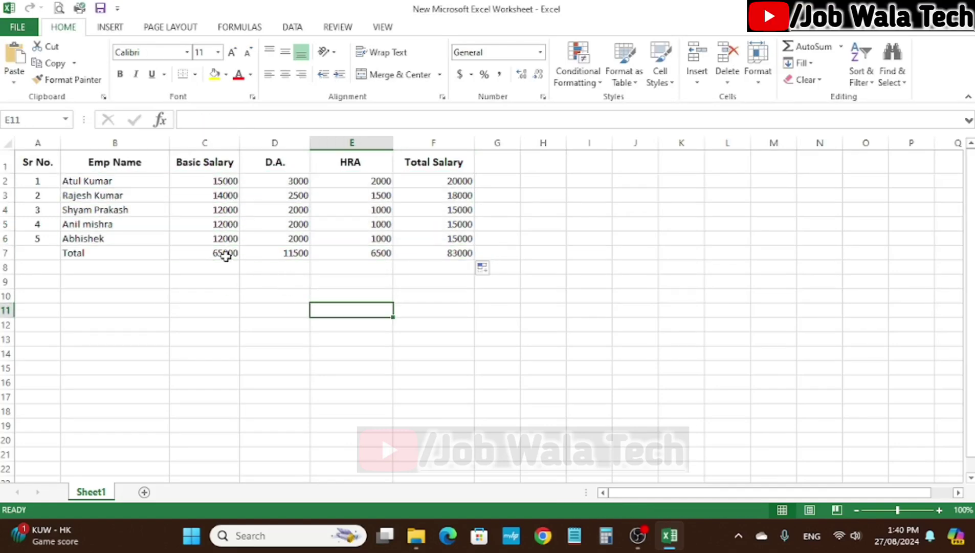
left_click_drag(225, 254, 466, 251)
key("Delete")
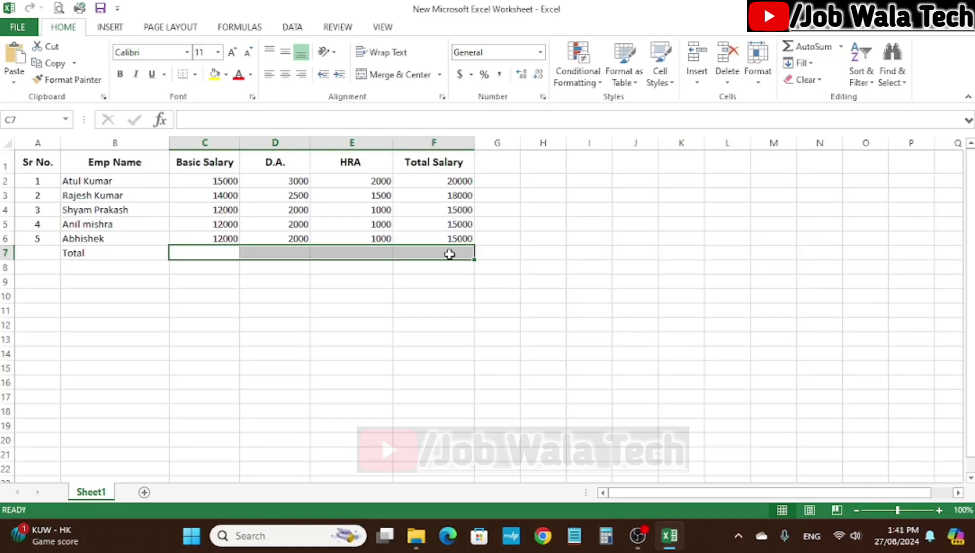
AutoSum Basic Salary in C7 with Alt+= and copy it to F7, giving 65000, 11500, 6500, 83000.
left_click(229, 252)
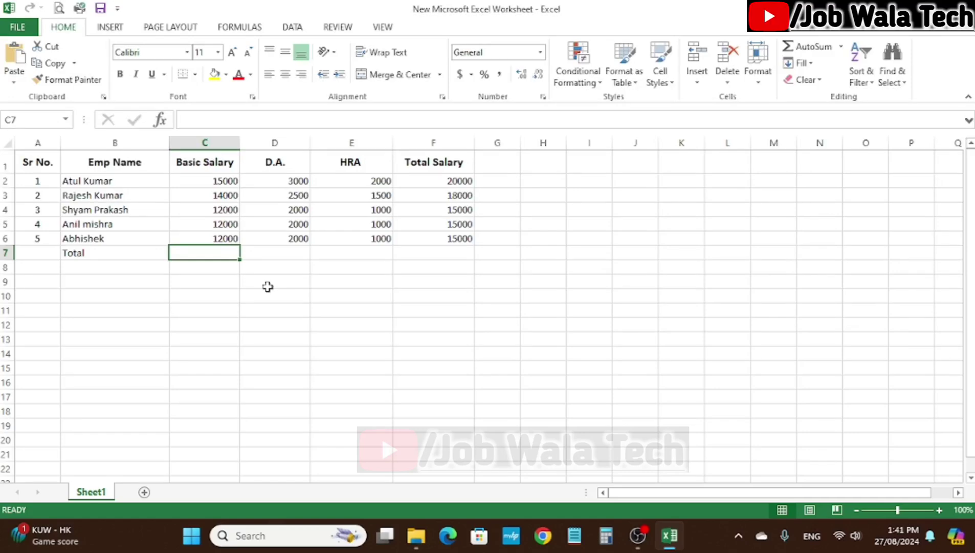
key("alt+equal")
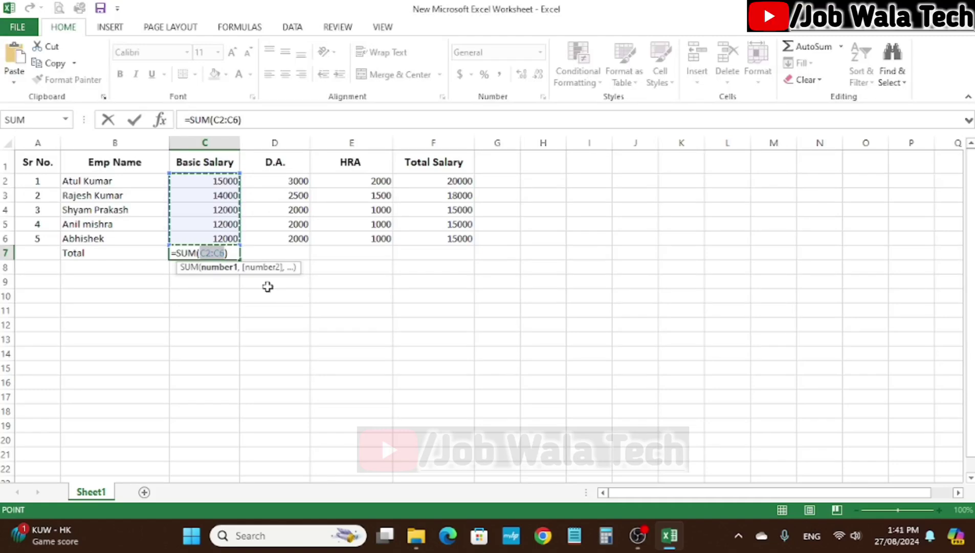
key("Return")
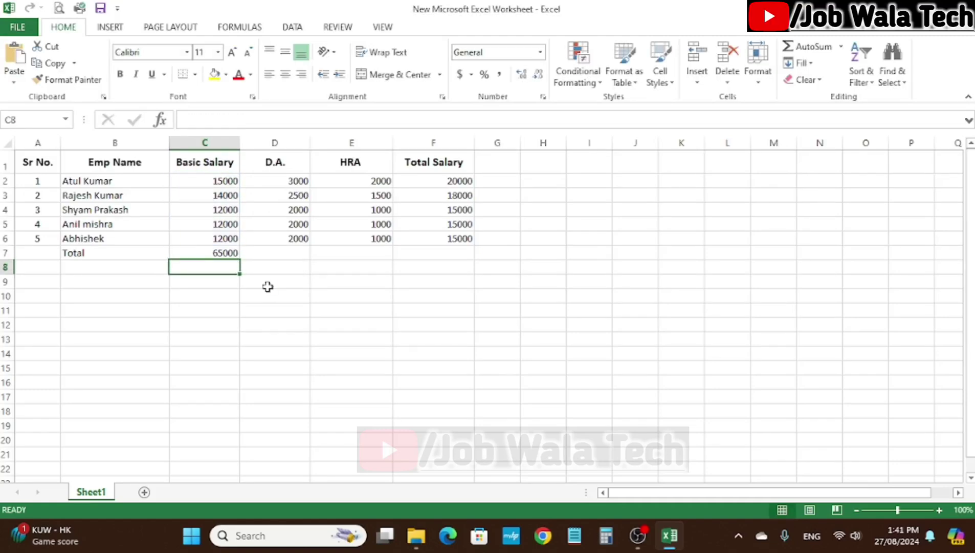
left_click(221, 254)
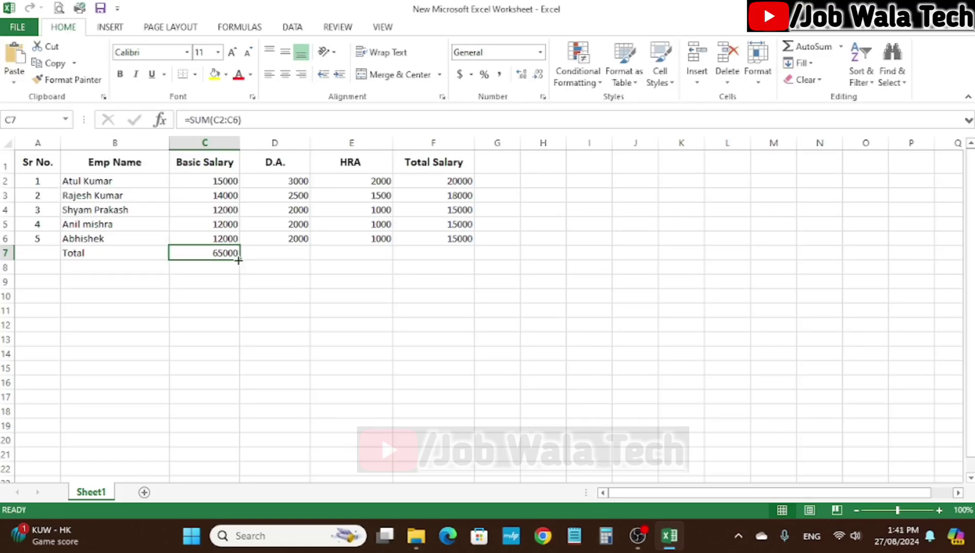
left_click_drag(240, 259, 450, 256)
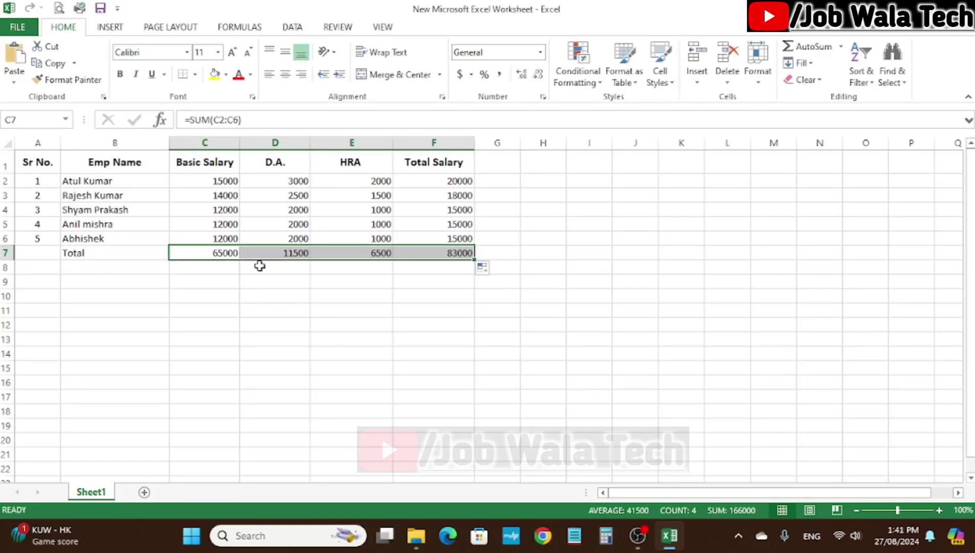
left_click(476, 261)
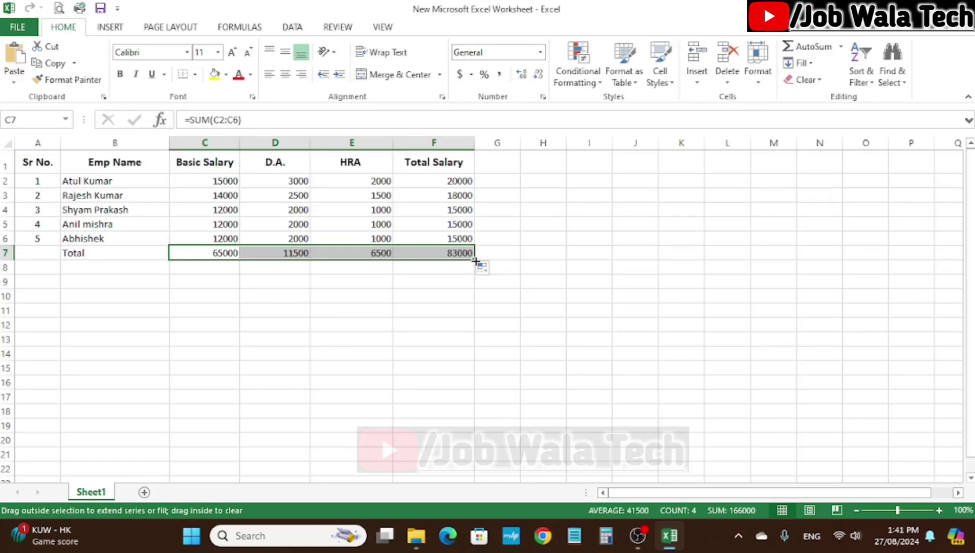
left_click(410, 287)
left_click(208, 250)
left_click_drag(208, 250, 435, 251)
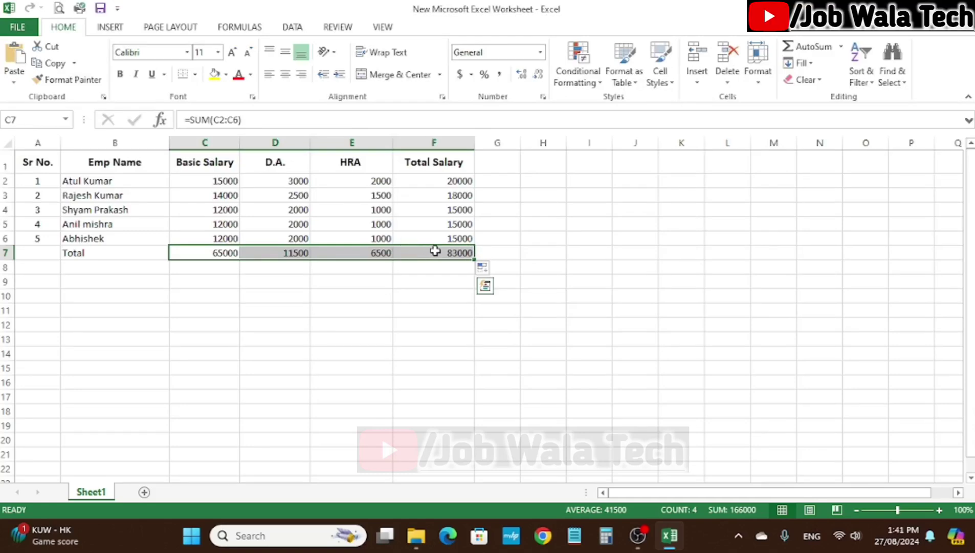
left_click(274, 292)
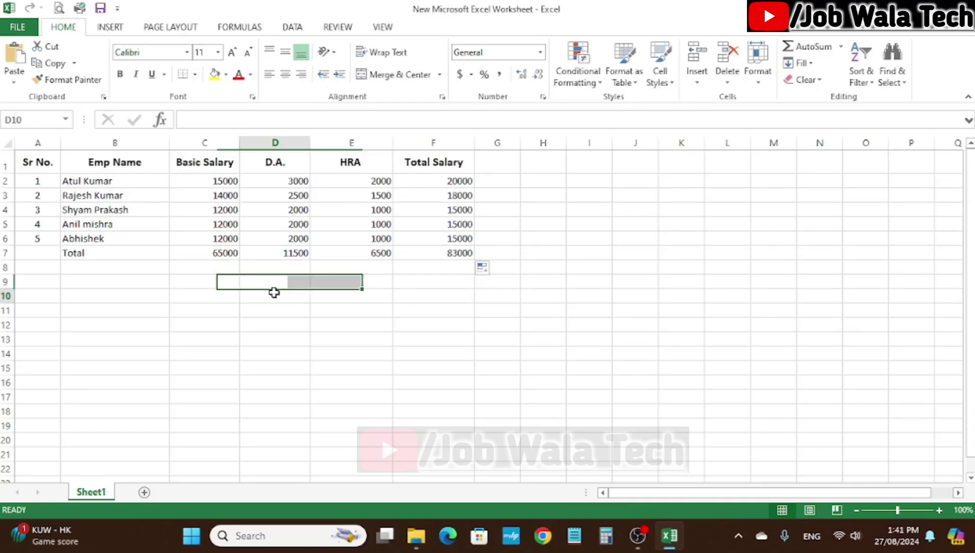
left_click(217, 179)
Make the Total row B7:F7 bold with a larger font size.
left_click_drag(97, 254, 460, 253)
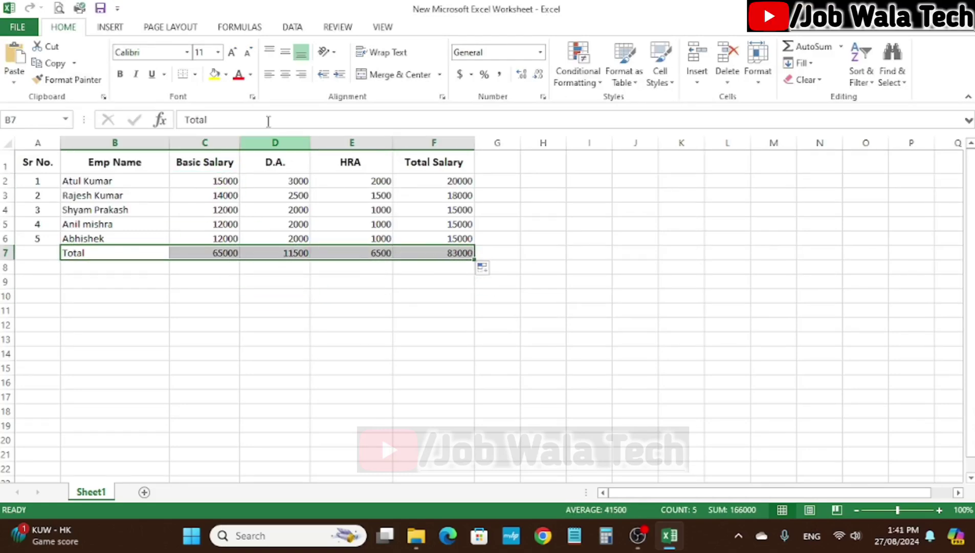
left_click(232, 52)
left_click(232, 52)
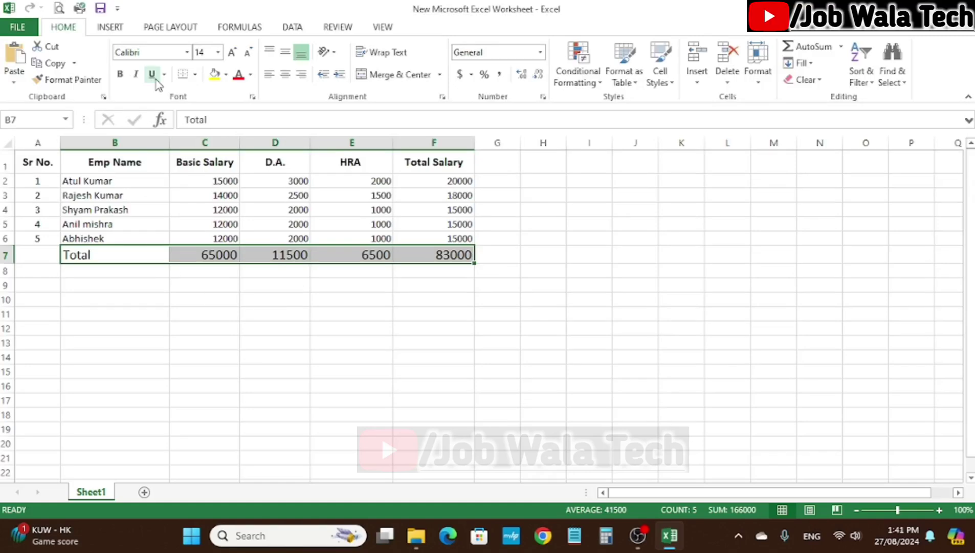
left_click(120, 74)
left_click(230, 296)
Select the Basic Salary, D.A., HRA and Total Salary figures, then the employee details block.
left_click(213, 181)
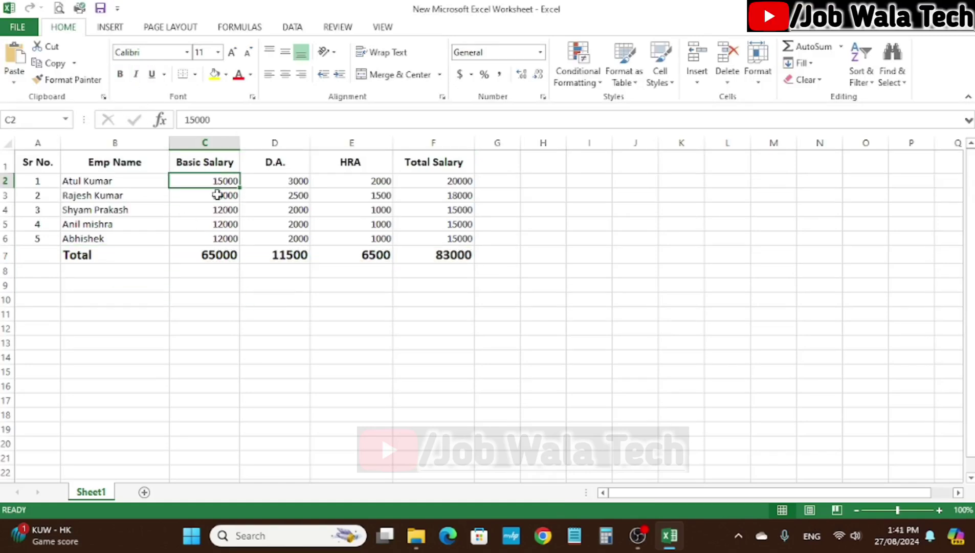
left_click_drag(217, 195, 226, 238)
left_click_drag(299, 180, 299, 237)
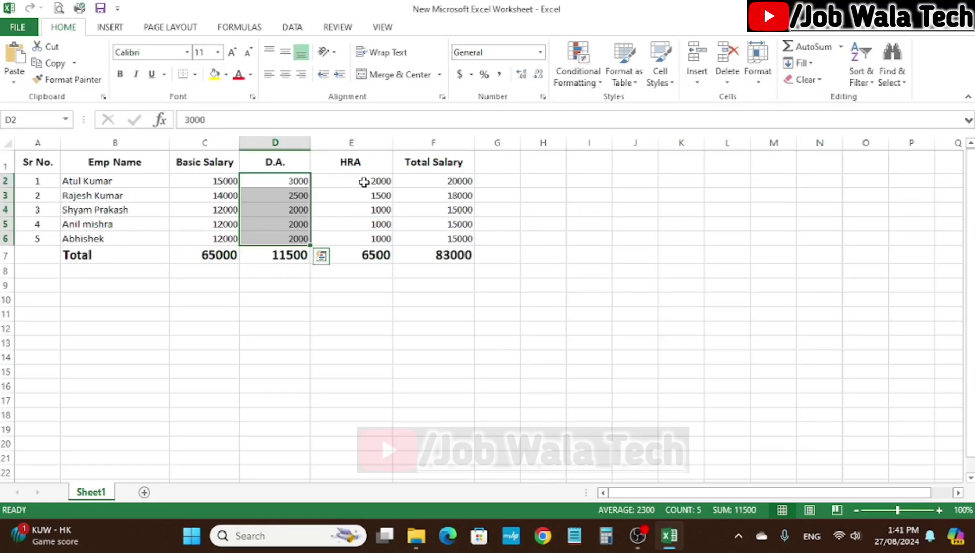
left_click_drag(363, 182, 382, 240)
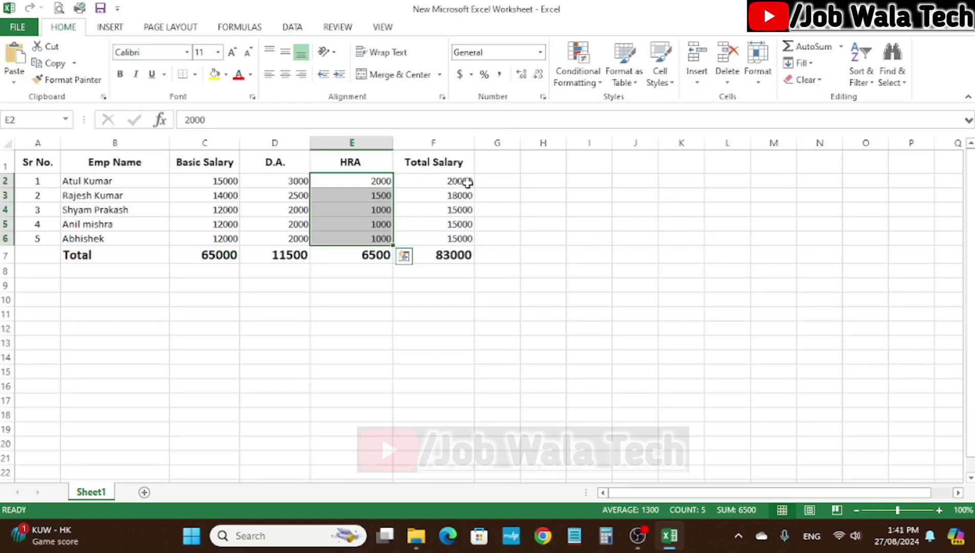
left_click_drag(467, 182, 464, 239)
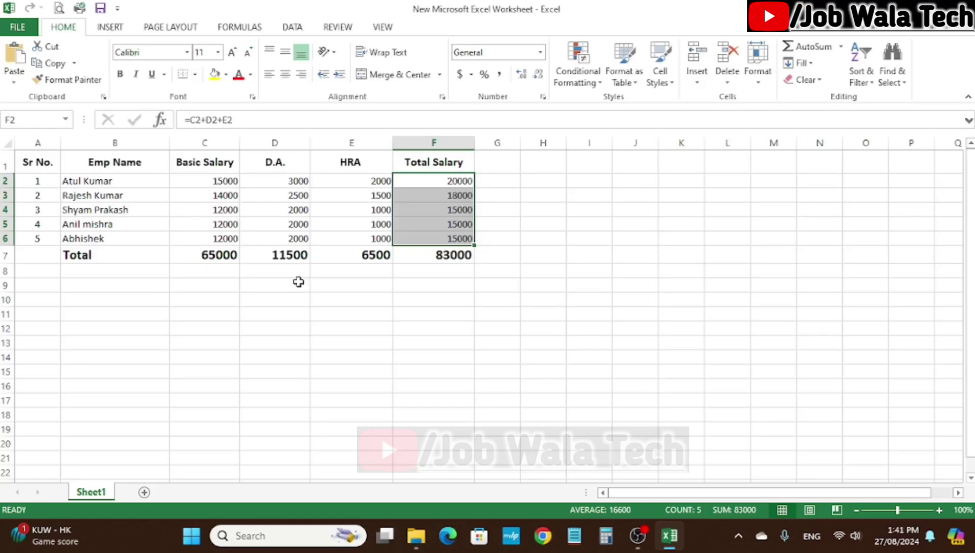
left_click(45, 179)
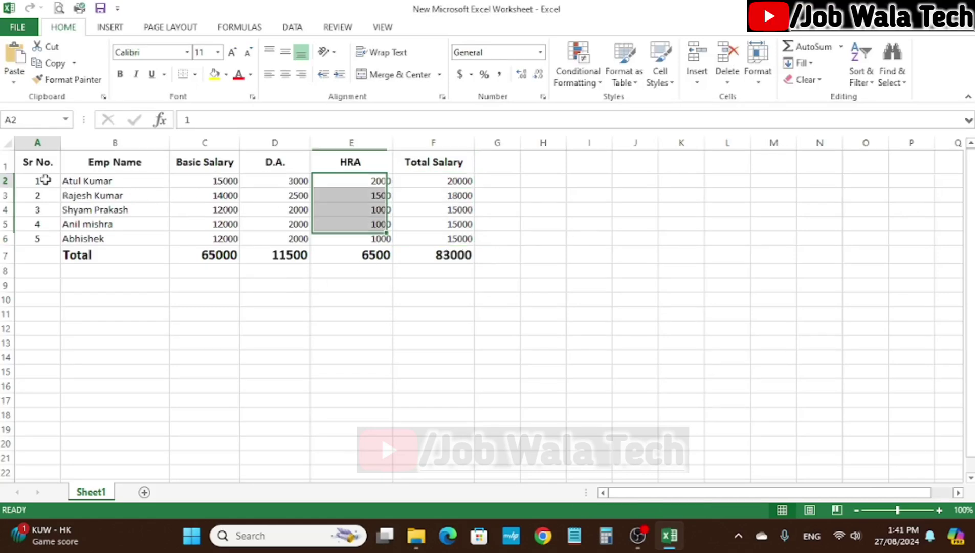
left_click_drag(45, 179, 360, 236)
left_click(327, 313)
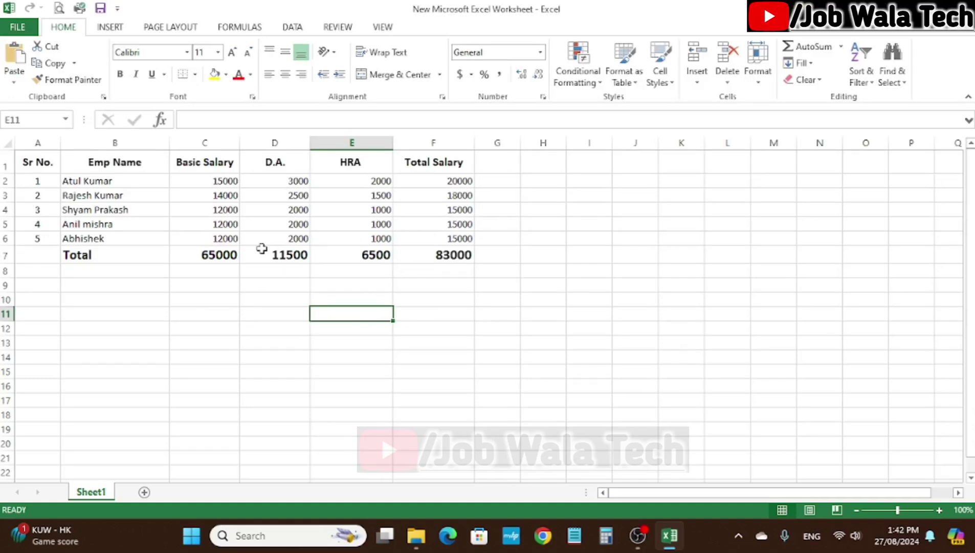
Clear the Total row, then delete and undo-restore the Total Salary values F2:F6.
left_click_drag(81, 255, 498, 247)
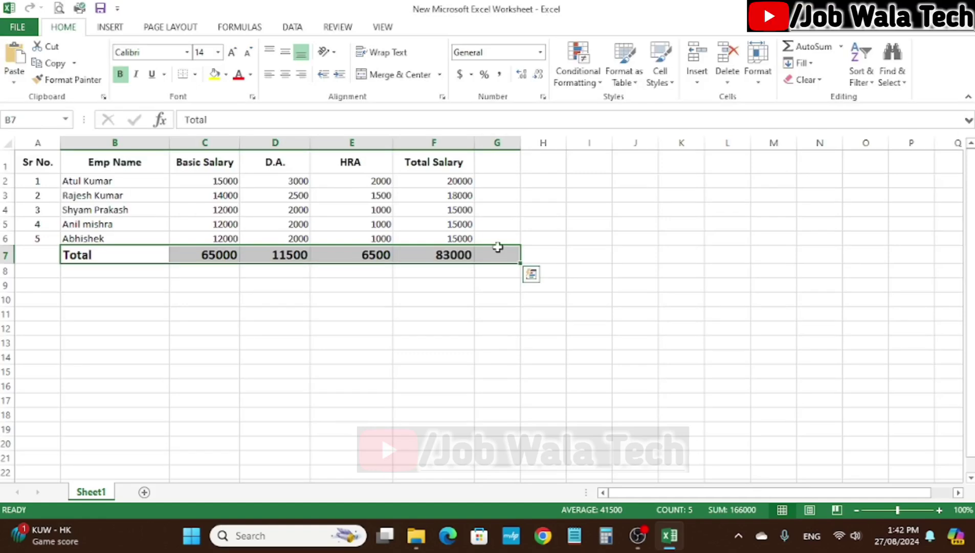
key("Delete")
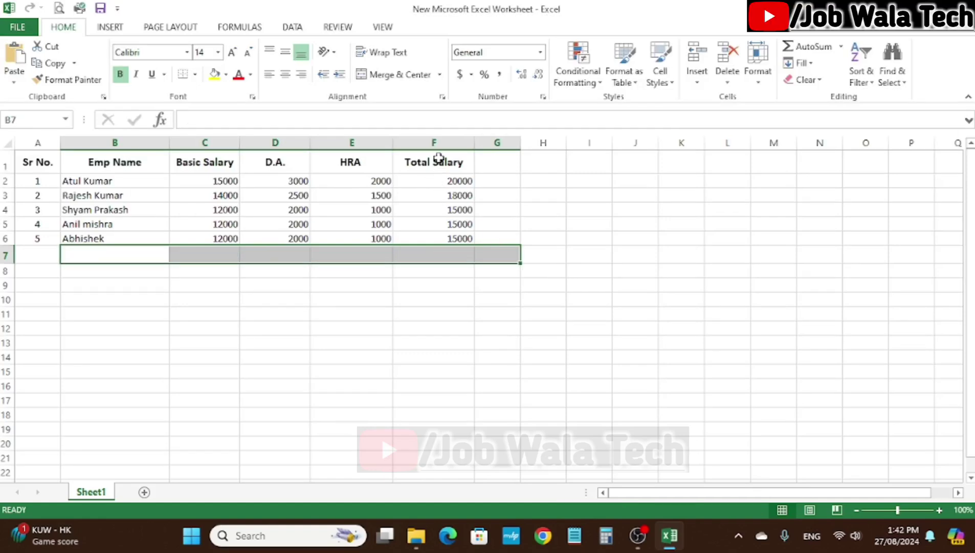
left_click_drag(437, 157, 437, 244)
left_click_drag(446, 189, 453, 231)
key("Delete")
left_click(414, 270)
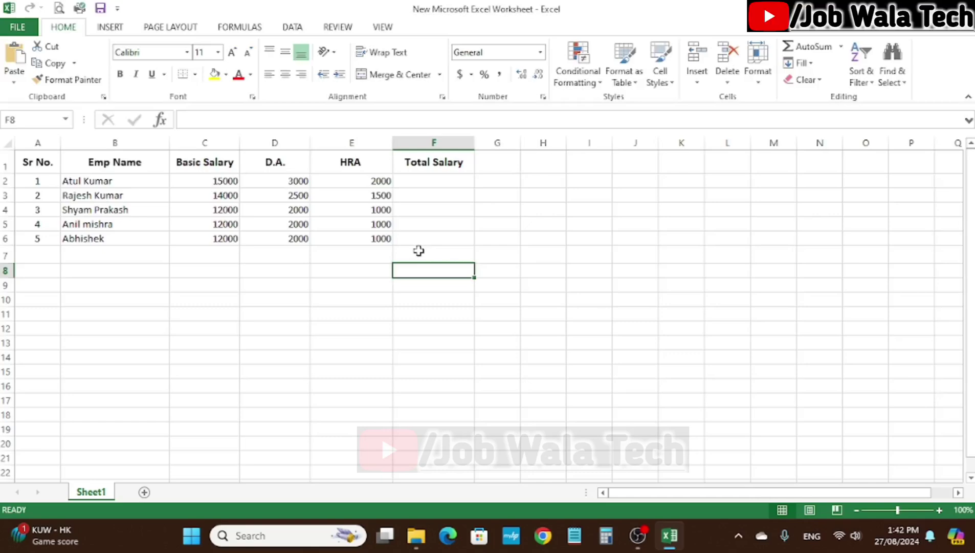
left_click(427, 185)
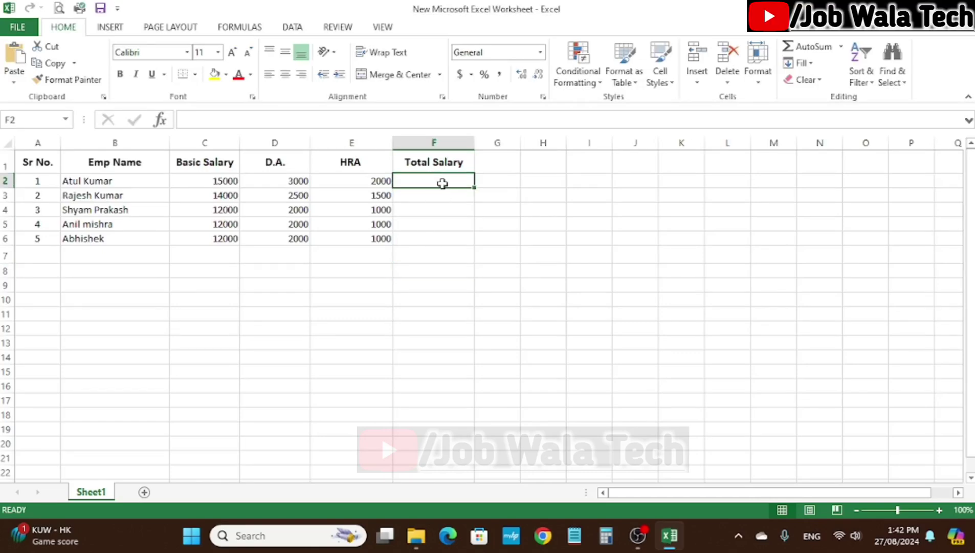
key("ctrl+z")
left_click(446, 257)
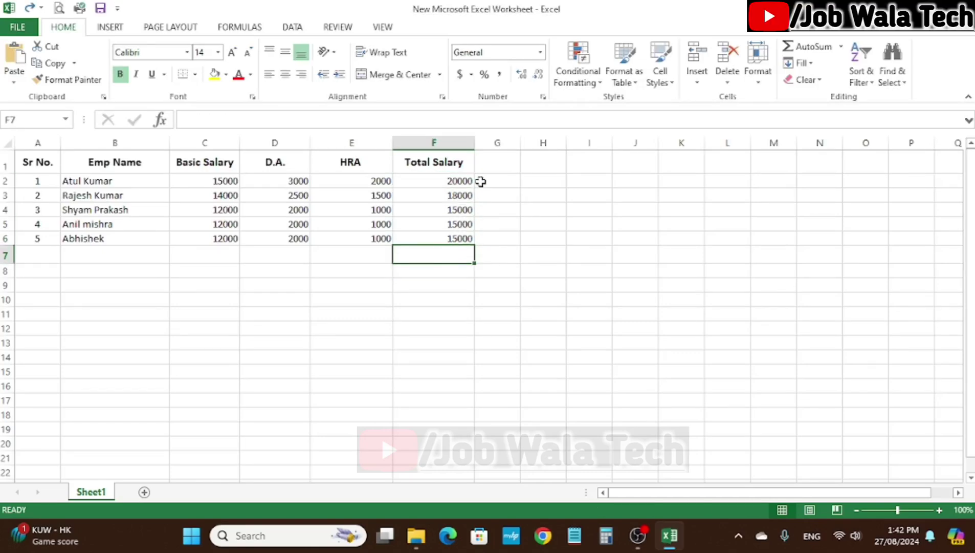
Add an Advance heading in G1 and widen column G to fit it.
left_click(488, 162)
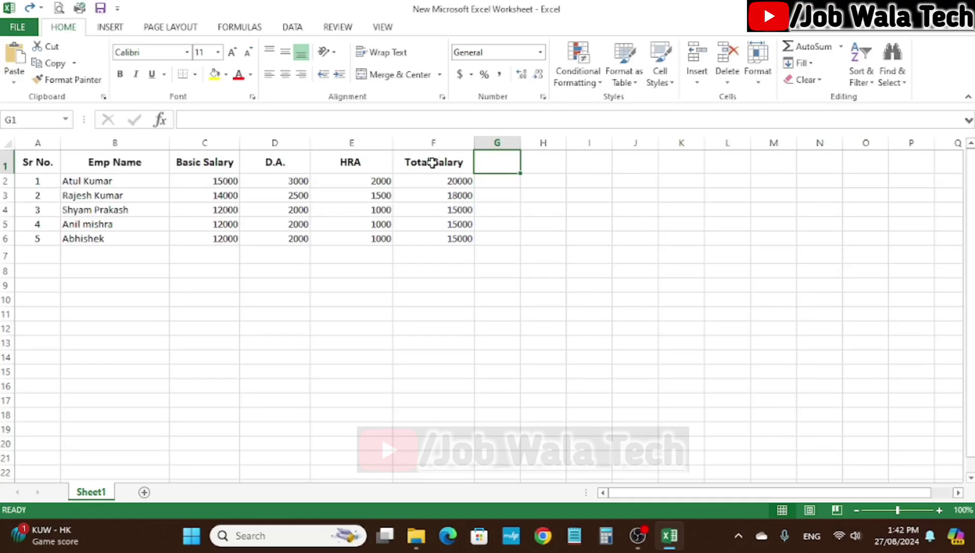
type("D")
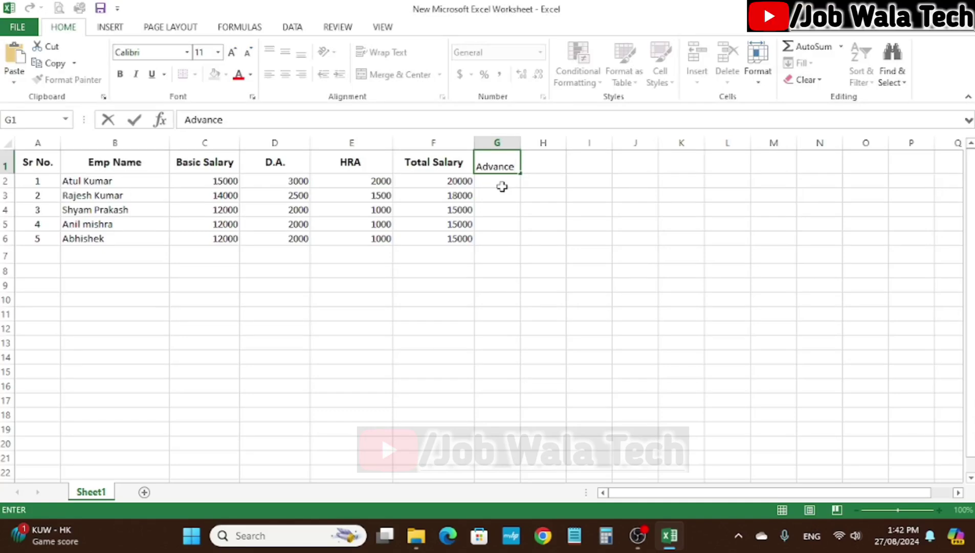
key("Return")
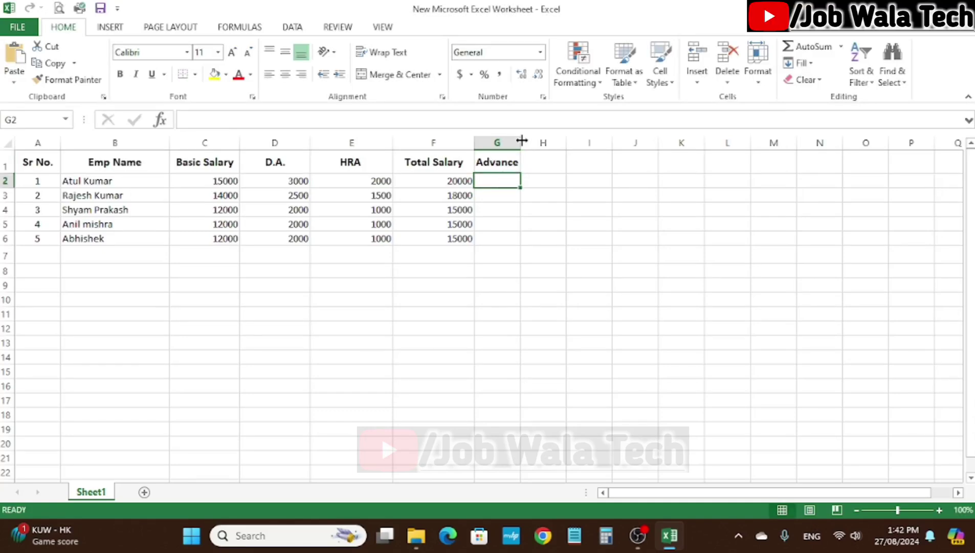
left_click_drag(522, 141, 537, 141)
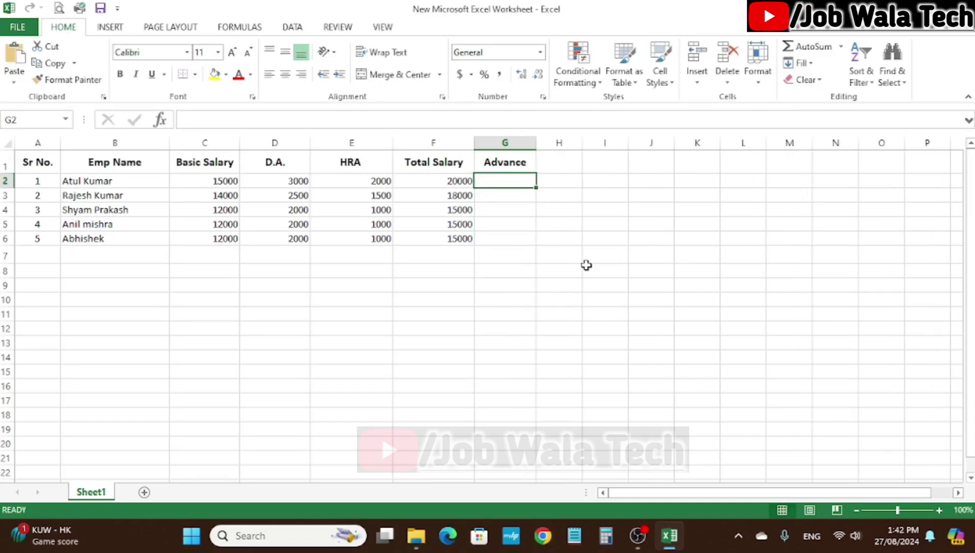
Enter the advances 5000, 2000, 1200, 1700 and 2100 in G2:G6.
type("5000")
key("Return")
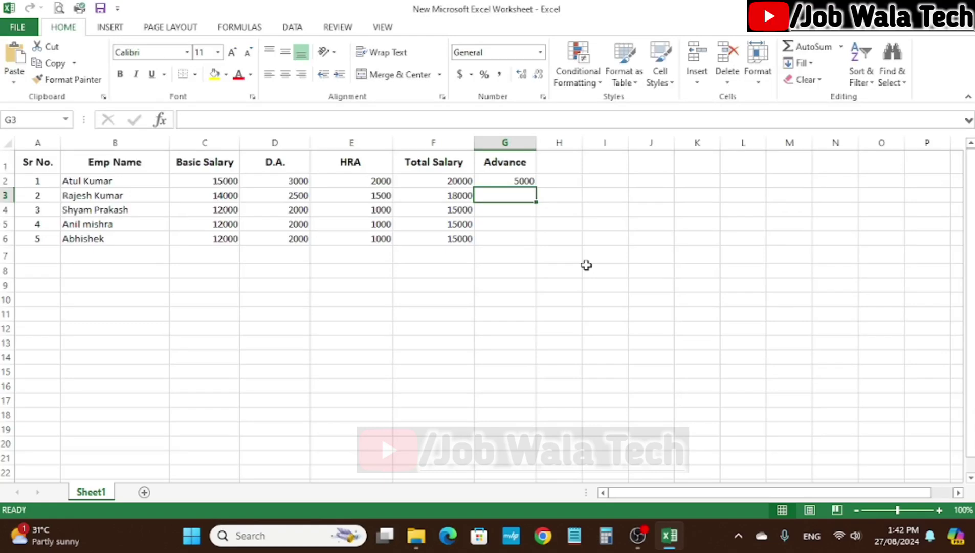
type("2000")
key("Return")
type("1200")
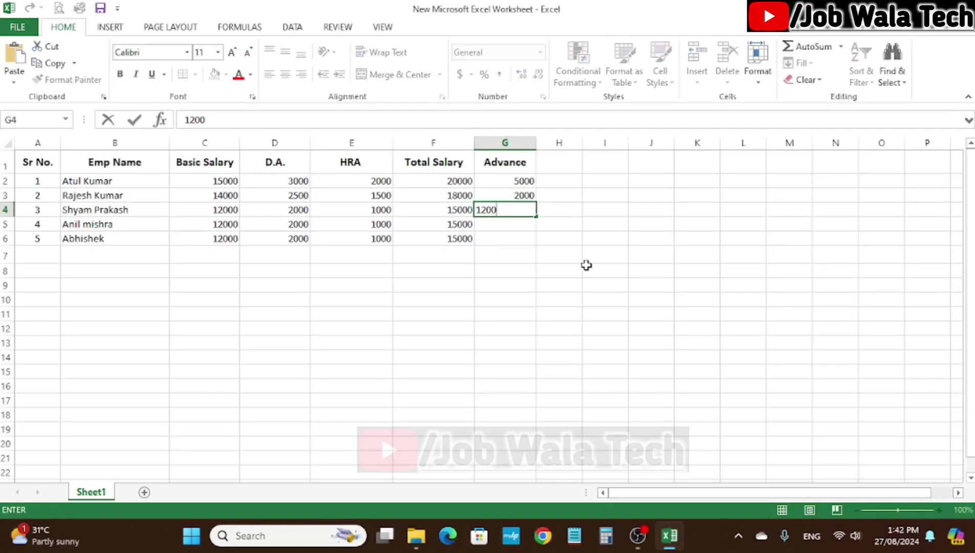
key("Return")
type("1700")
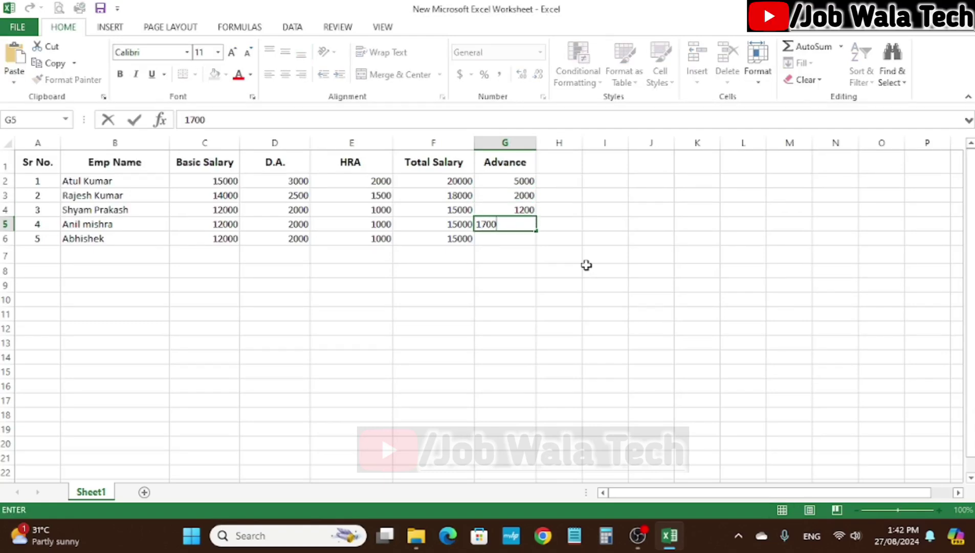
key("Return")
type("2100")
key("Return")
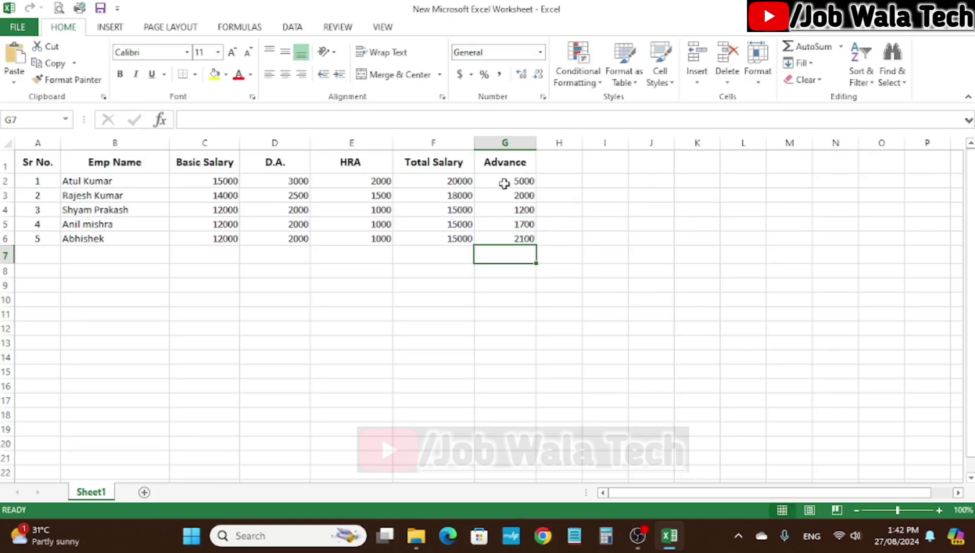
Shorten the Total Salary heading in F1 to Salary.
double_click(431, 163)
key("BackSpace")
key("BackSpace")
key("BackSpace")
key("BackSpace")
key("BackSpace")
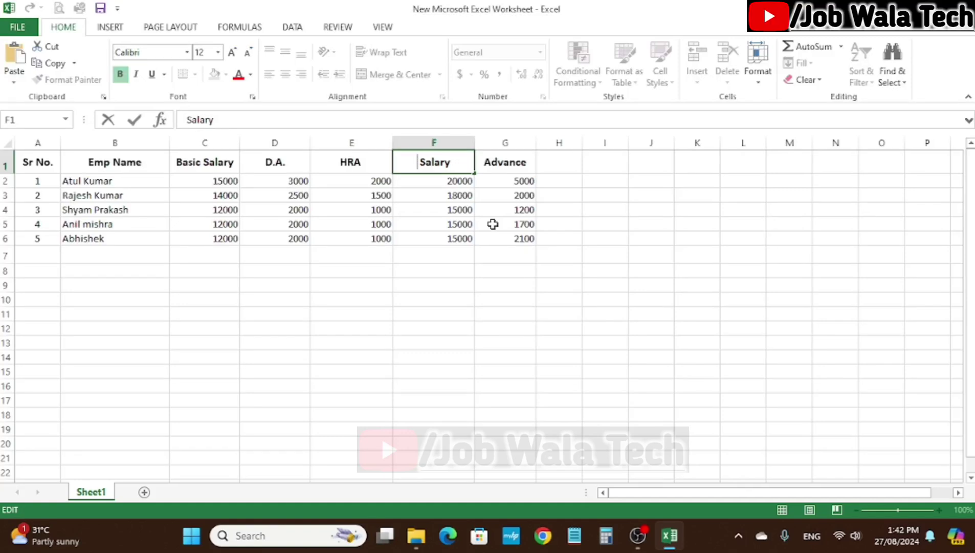
key("Return")
Add a Net Pay salary heading in H1, then point out the Salary and Advance figures.
left_click(543, 171)
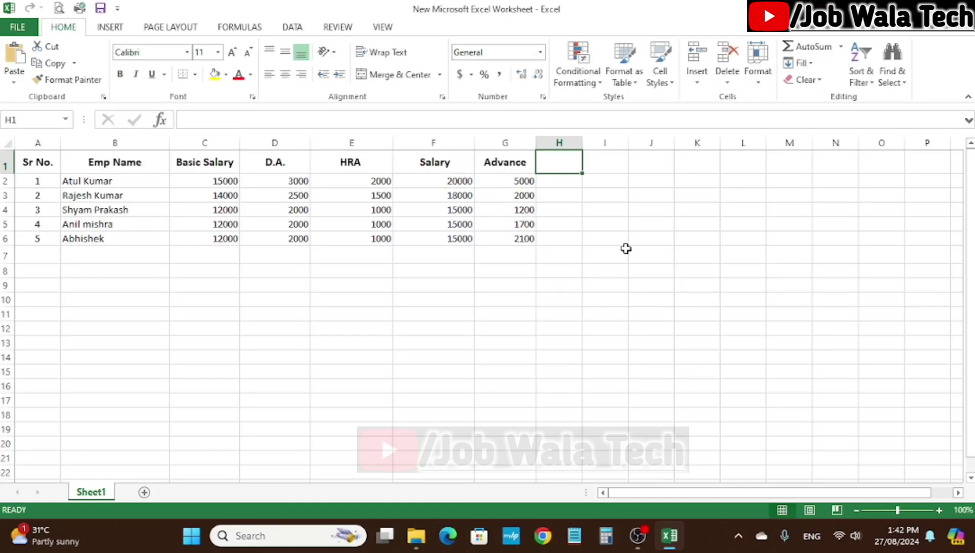
type("Net Pay salary")
key("Return")
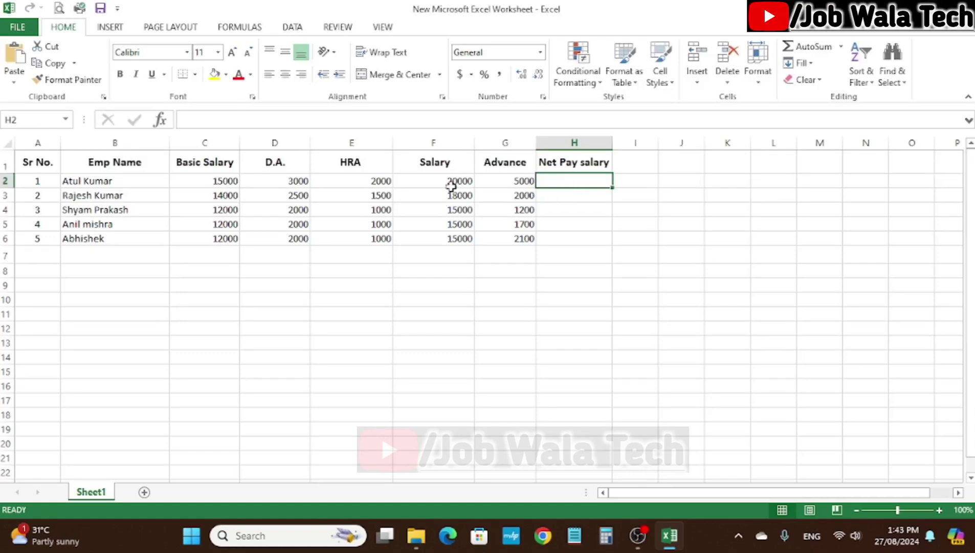
left_click_drag(459, 179, 457, 232)
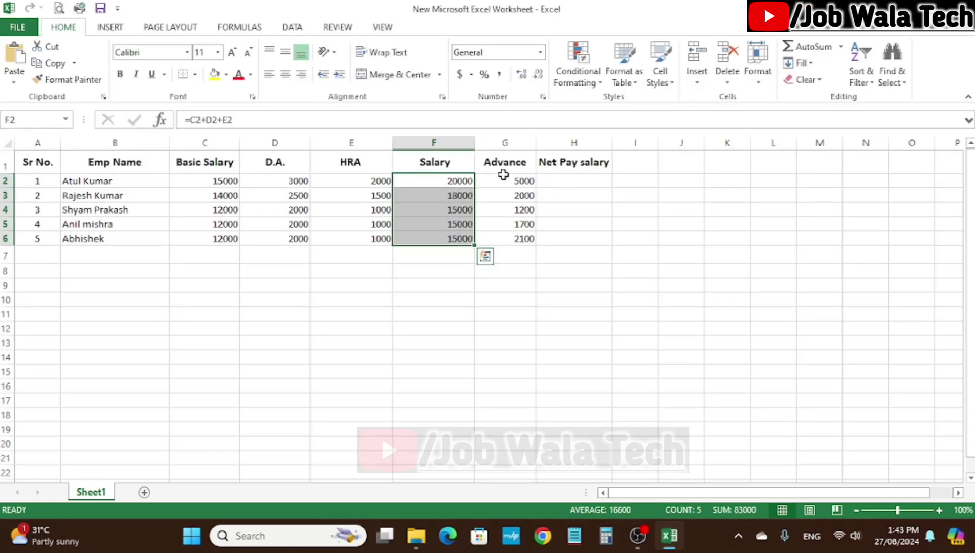
left_click_drag(525, 178, 519, 234)
left_click(553, 183)
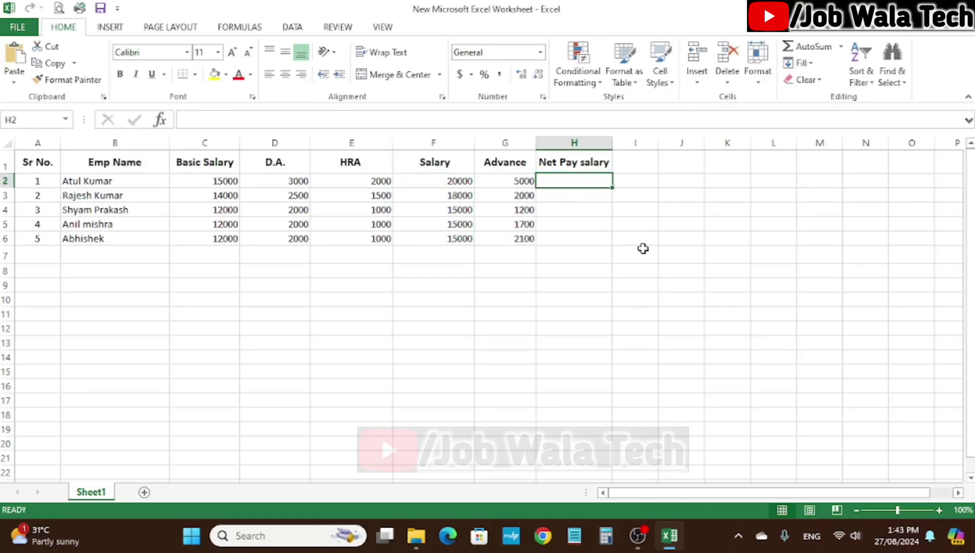
Enter =F2-G2 in H2 and fill it down to H6, giving 15000 through 12900.
type("=")
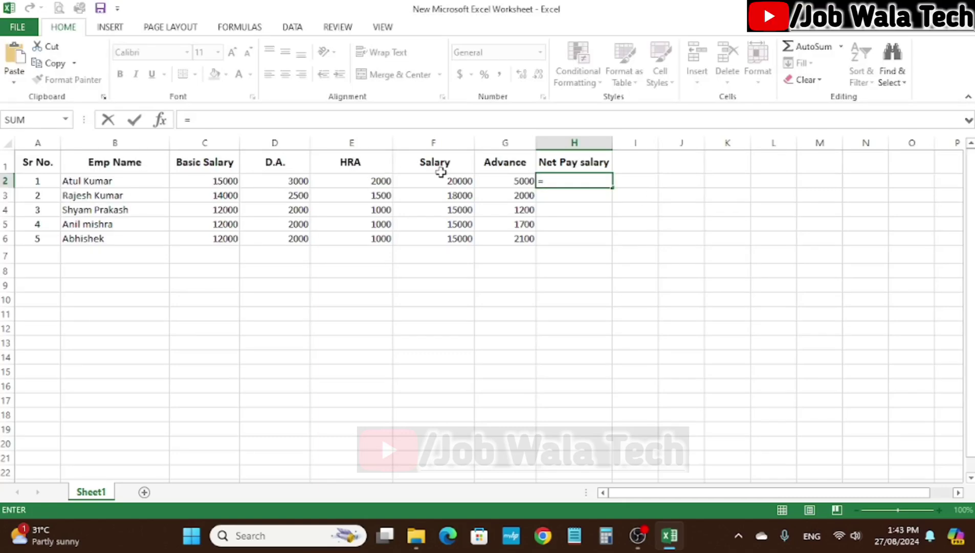
left_click(456, 180)
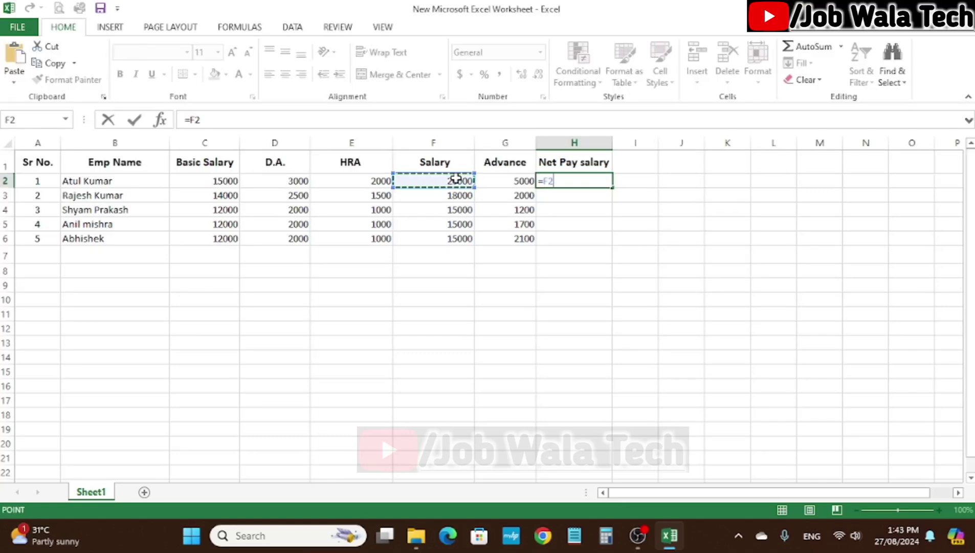
type("-")
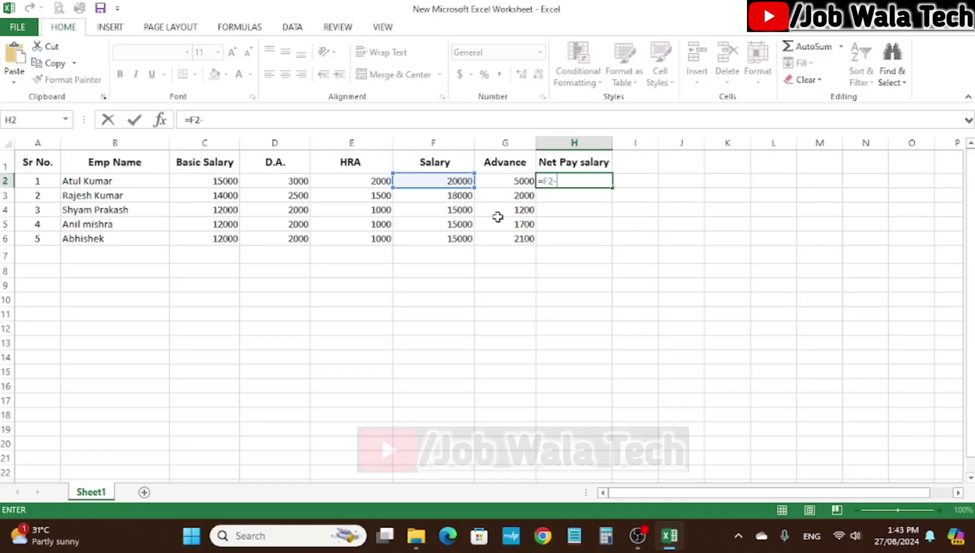
left_click(518, 180)
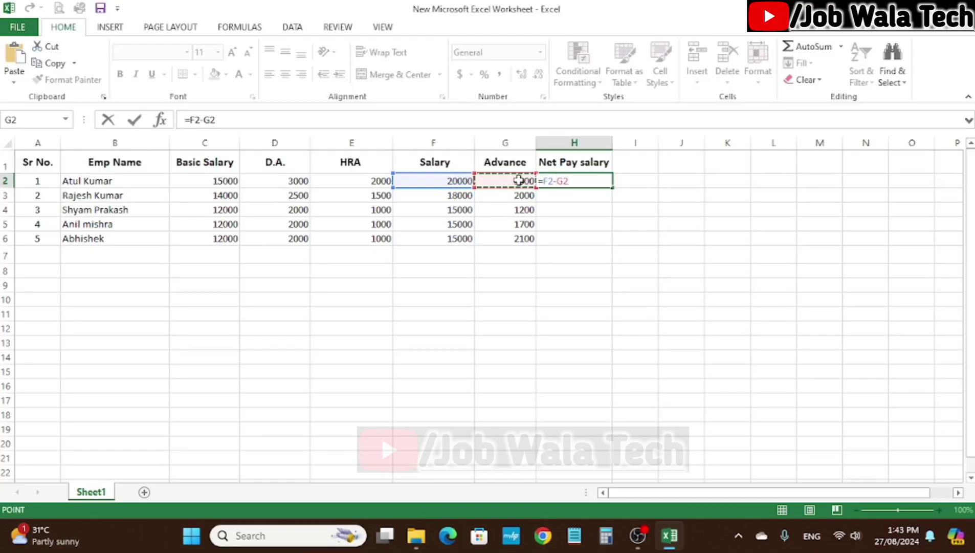
key("Return")
left_click(594, 183)
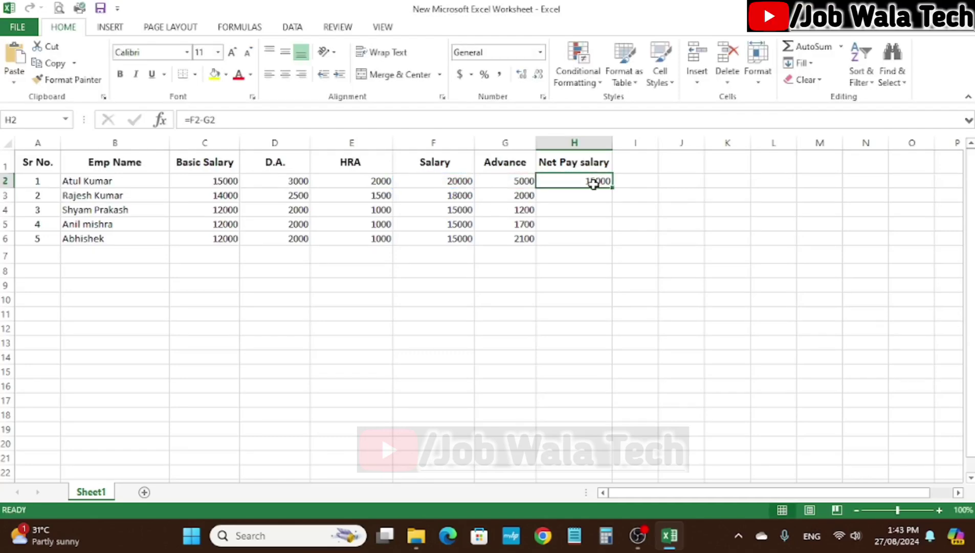
left_click_drag(612, 187, 612, 245)
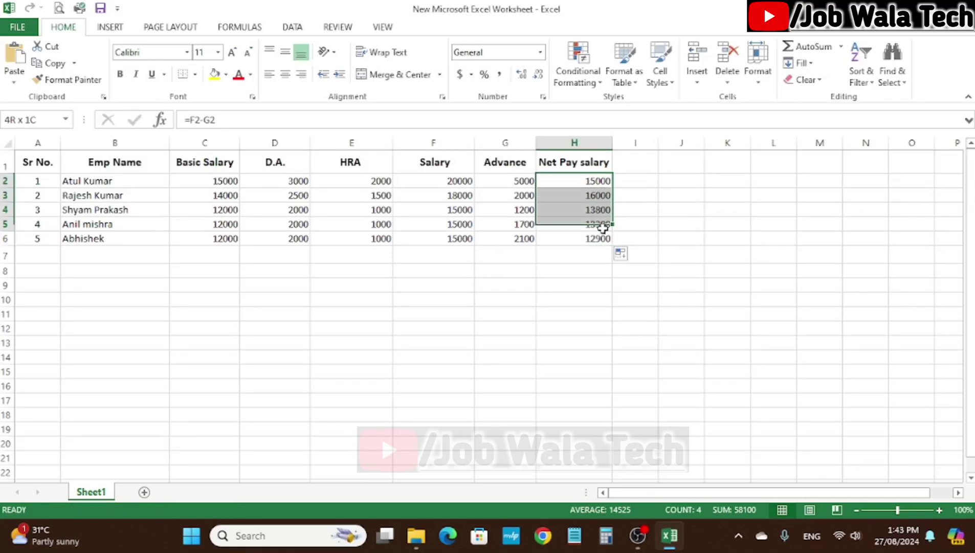
Review the Salary, Advance and net pay cells, then widen column I for a new heading.
left_click_drag(454, 175, 455, 235)
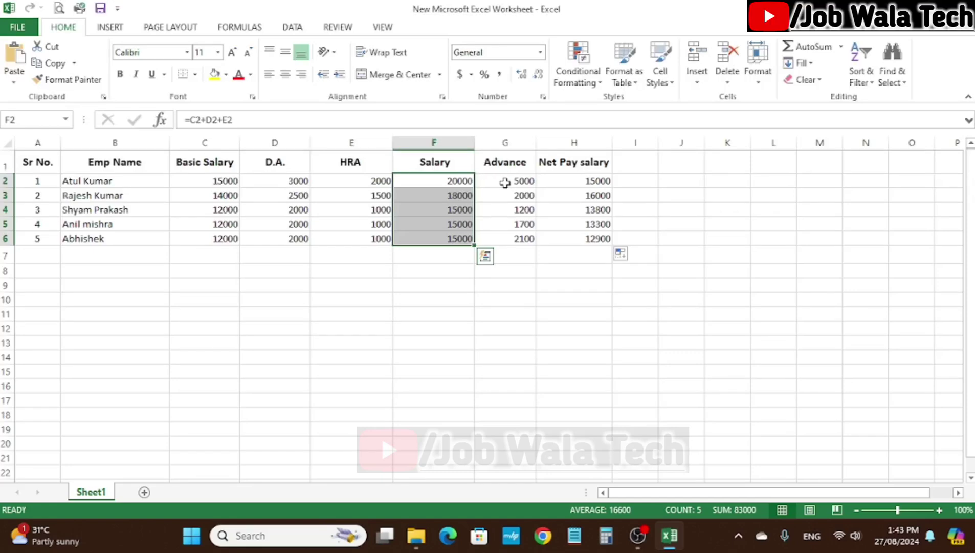
left_click(518, 180)
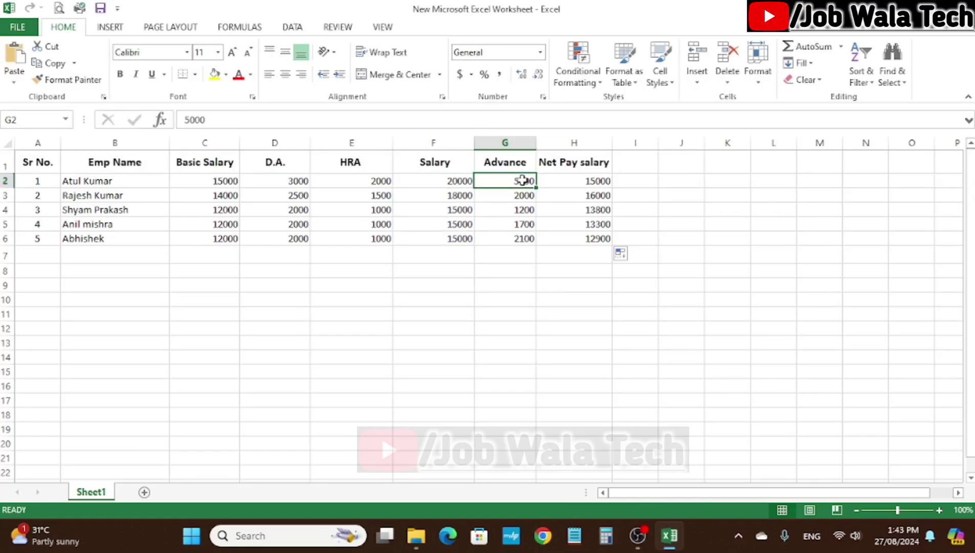
left_click_drag(522, 180, 525, 238)
left_click(450, 180)
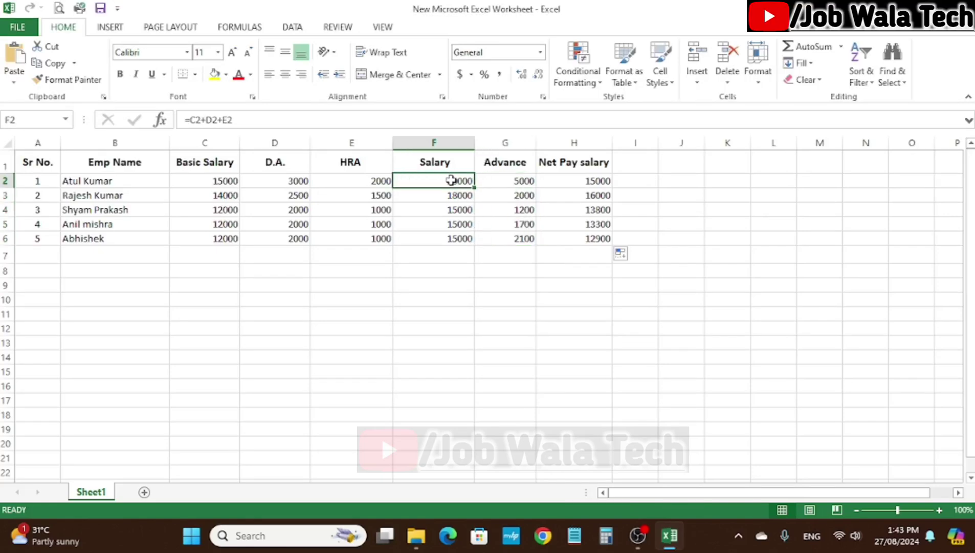
left_click(594, 181)
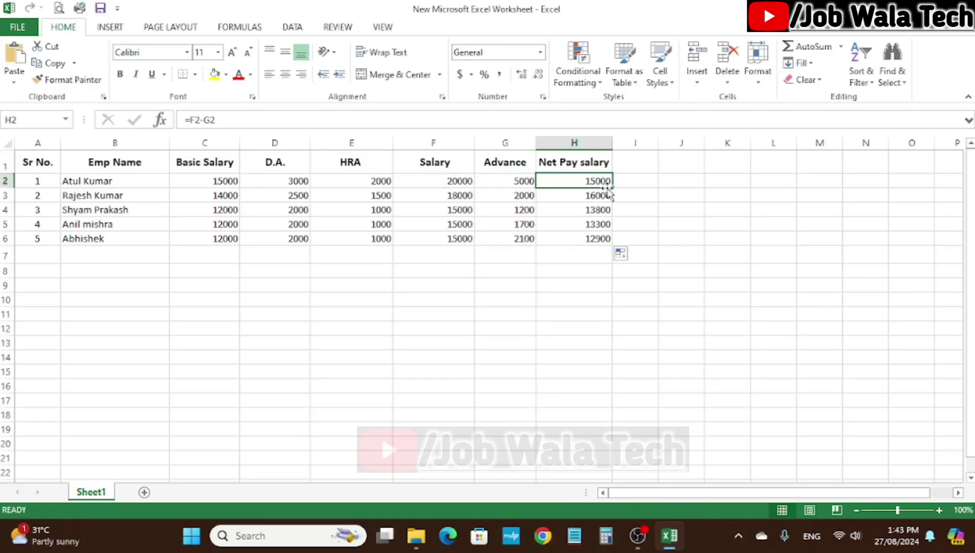
left_click(587, 281)
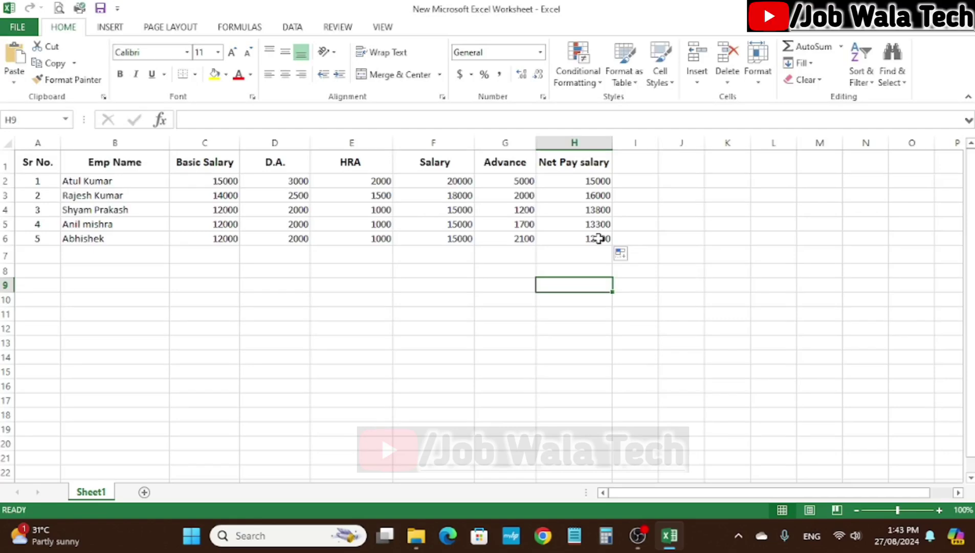
left_click_drag(659, 143, 688, 142)
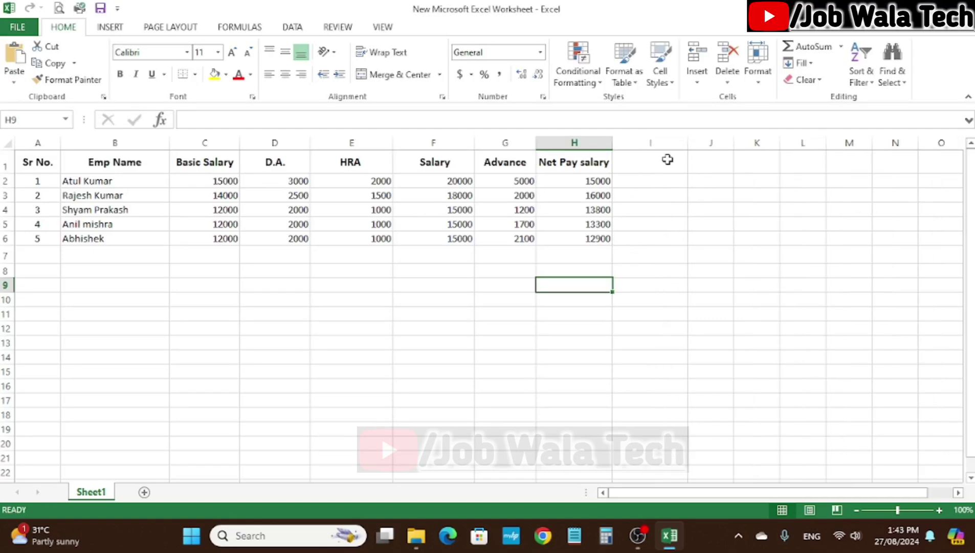
left_click(667, 159)
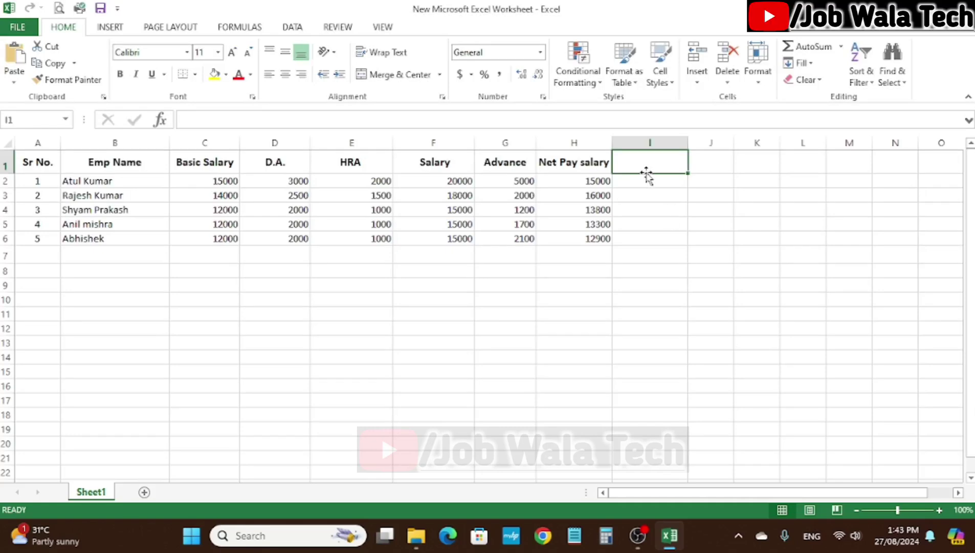
Add a Remark heading in I1 and fill Paid down I2:I6, centred.
type("Remark")
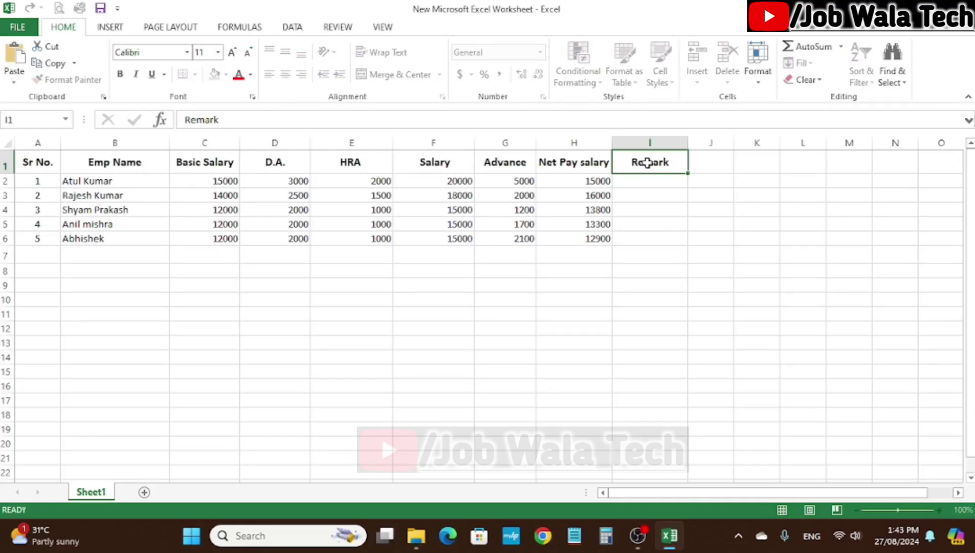
key("Return")
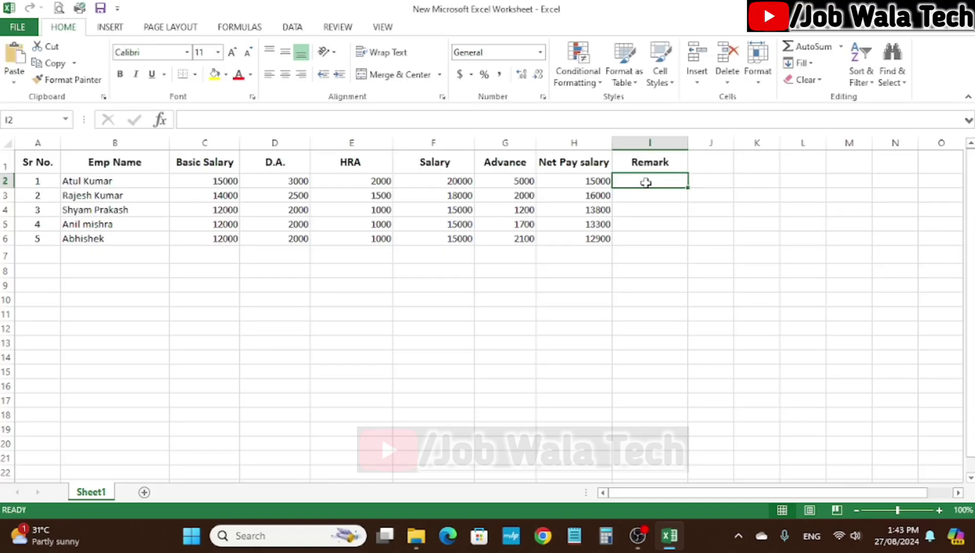
type("Pai")
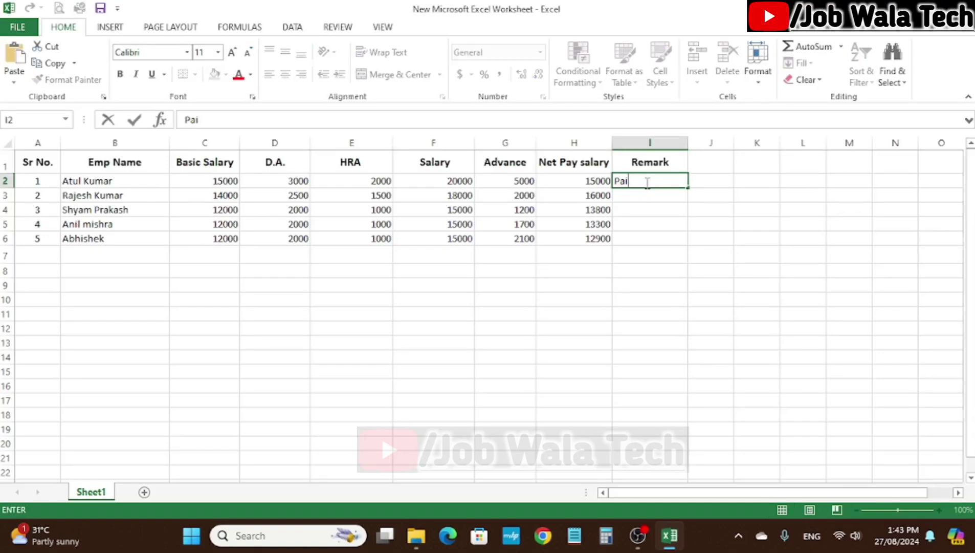
type("d")
left_click(660, 237)
left_click(665, 184)
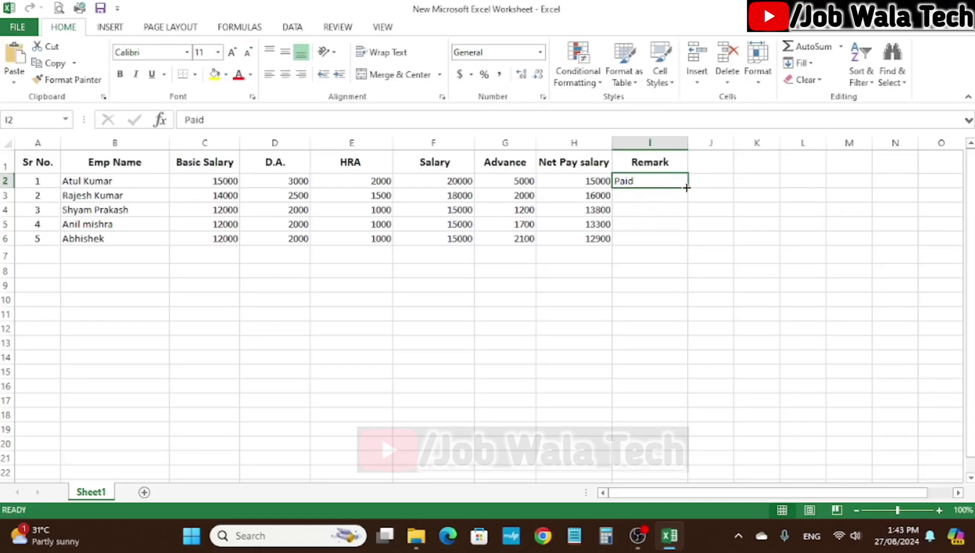
left_click_drag(688, 187, 687, 243)
left_click(301, 74)
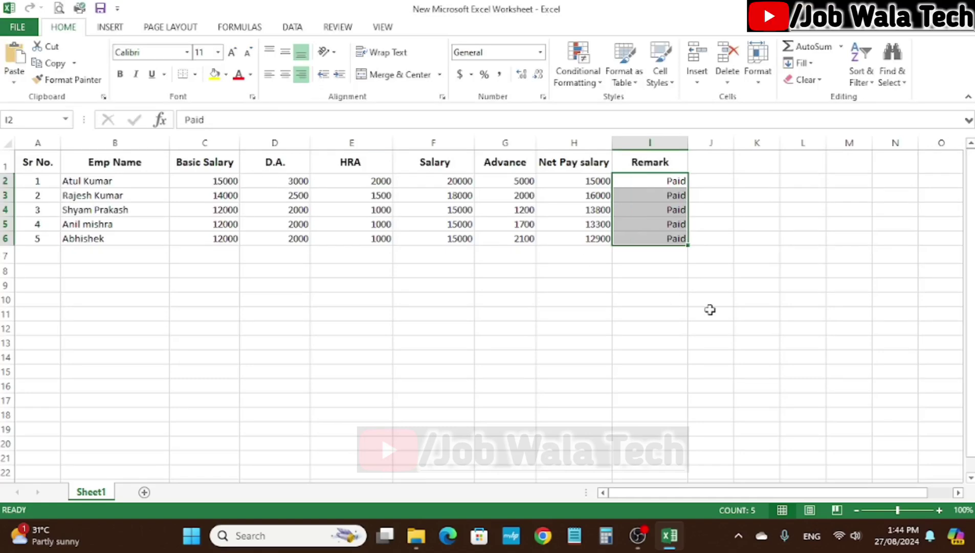
left_click(285, 75)
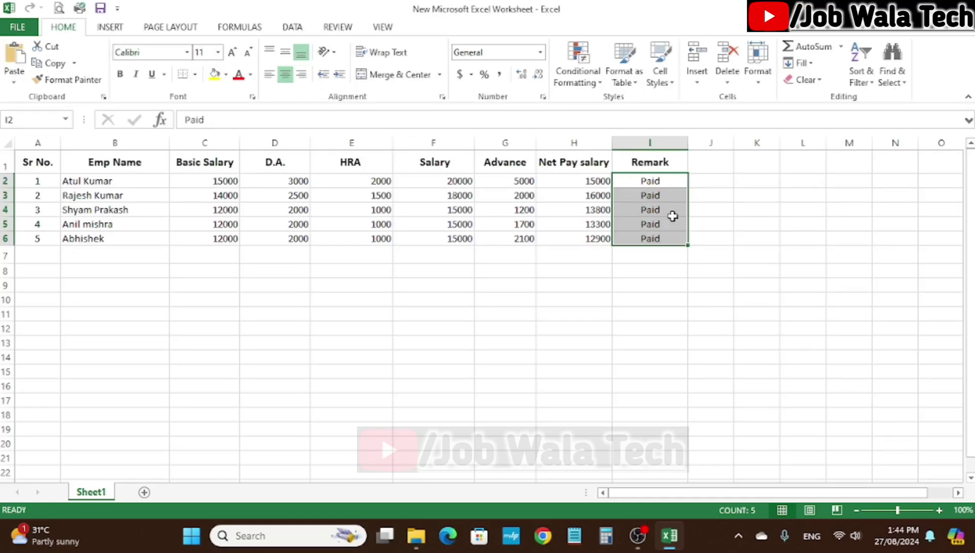
Clear the third employee's Paid remark in I4.
left_click(634, 210)
key("Delete")
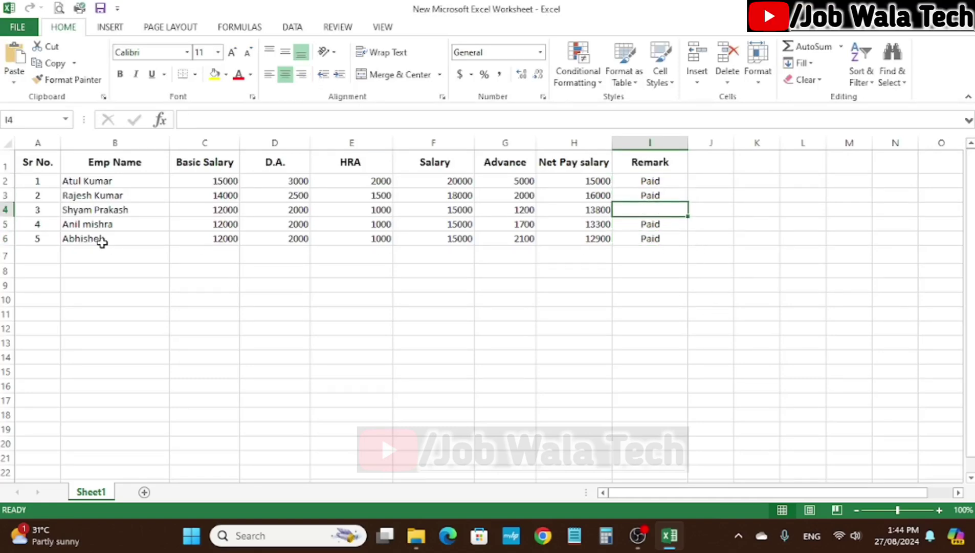
left_click(5, 210)
left_click(587, 214)
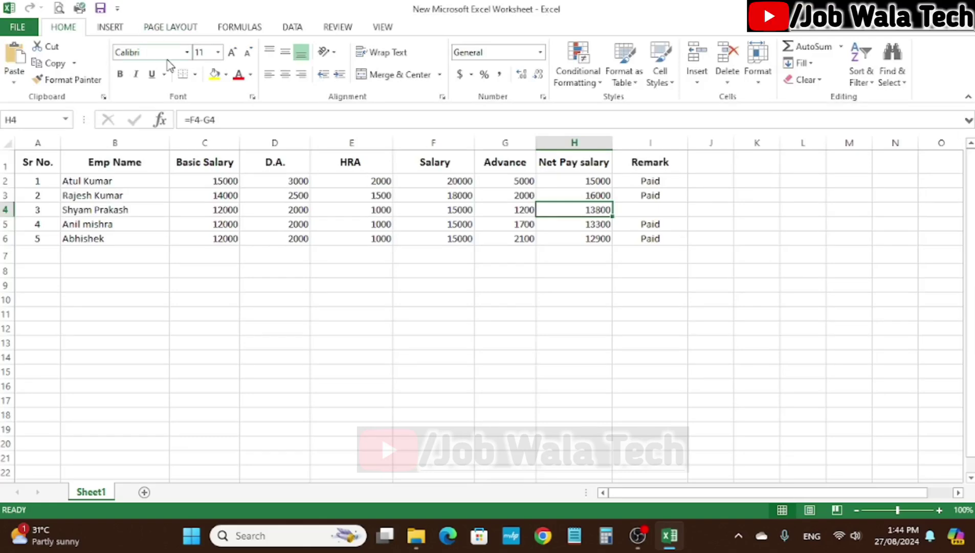
Type Hold in I4 and shade the H4:I4 pair yellow.
left_click(214, 75)
left_click(587, 270)
left_click(649, 210)
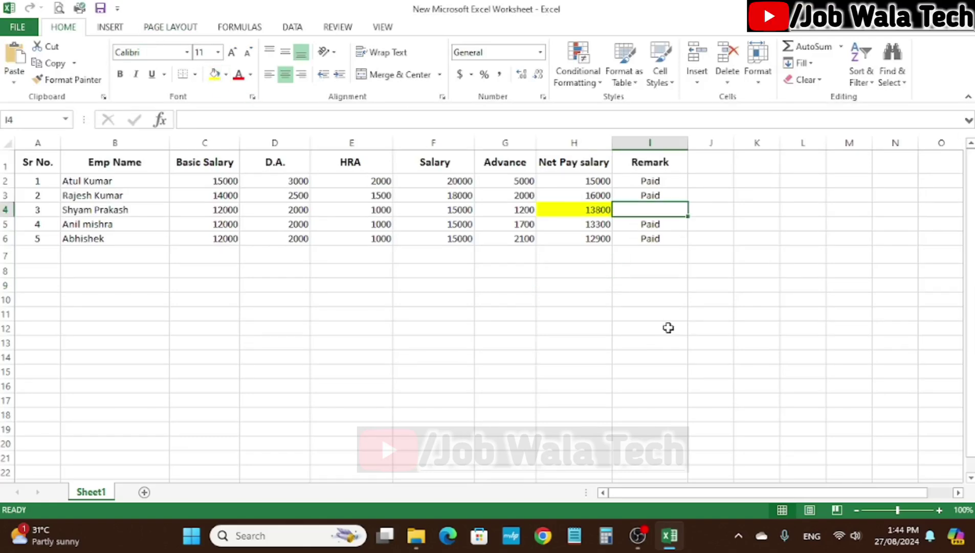
type("Hold")
key("Return")
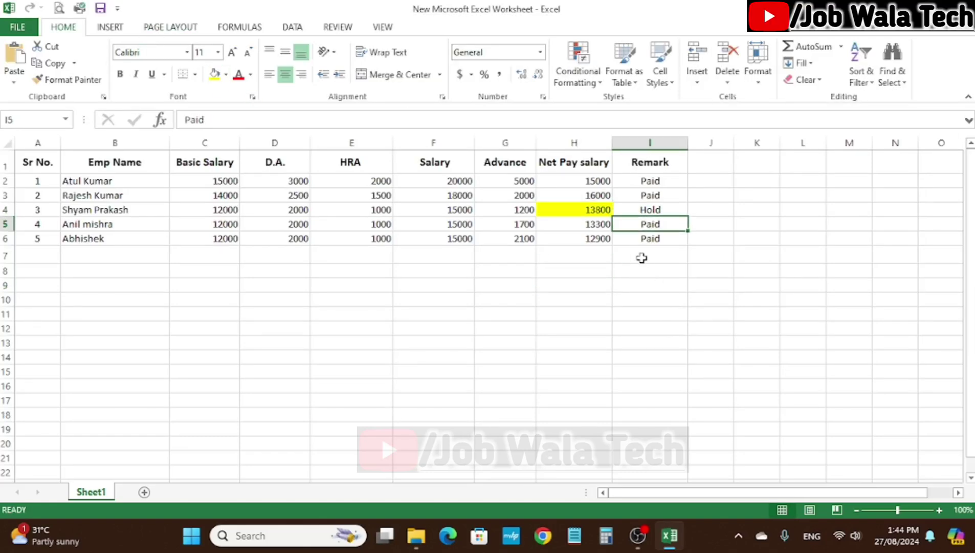
left_click_drag(594, 210, 650, 210)
left_click(215, 74)
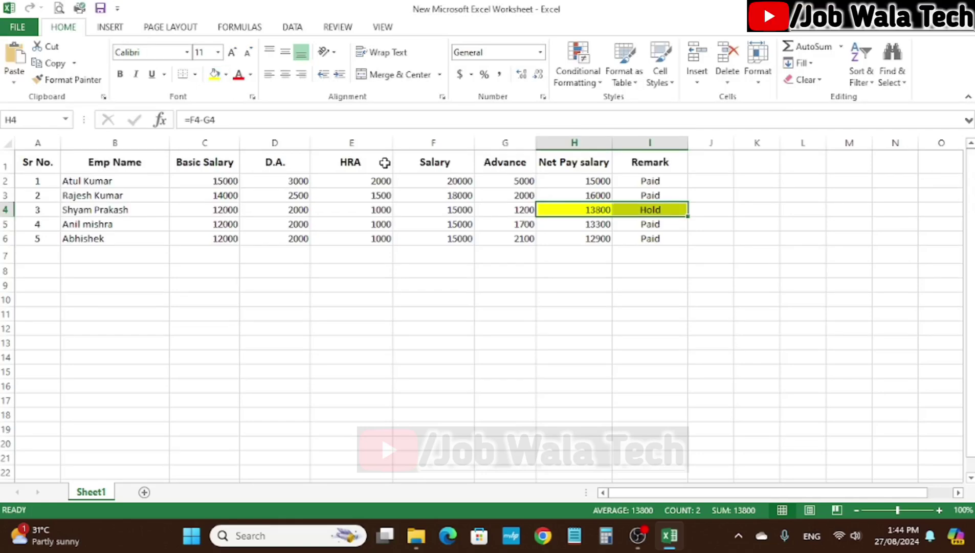
Select the net pay figures of the paid employees, skipping the held 13800 row.
left_click(511, 253)
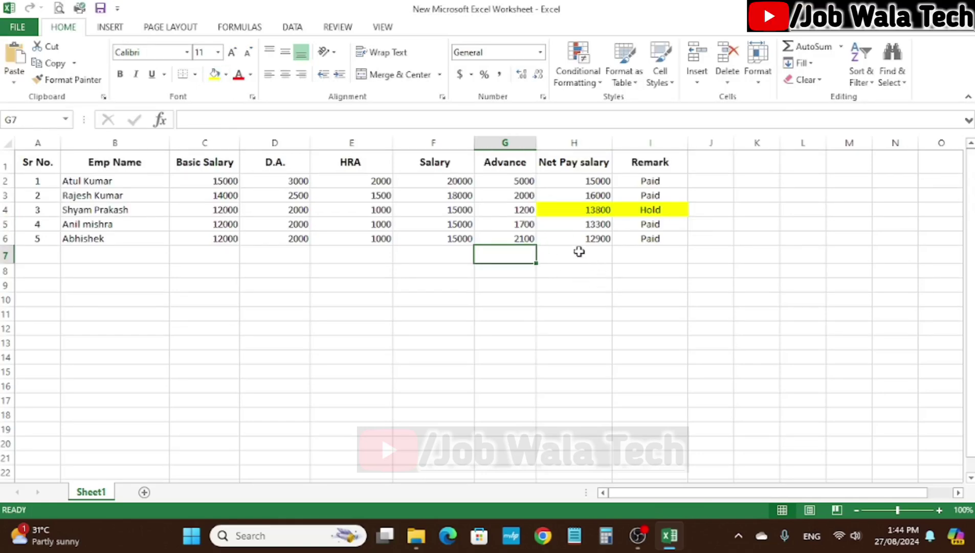
left_click_drag(589, 213, 598, 238)
left_click(597, 222)
left_click(599, 224)
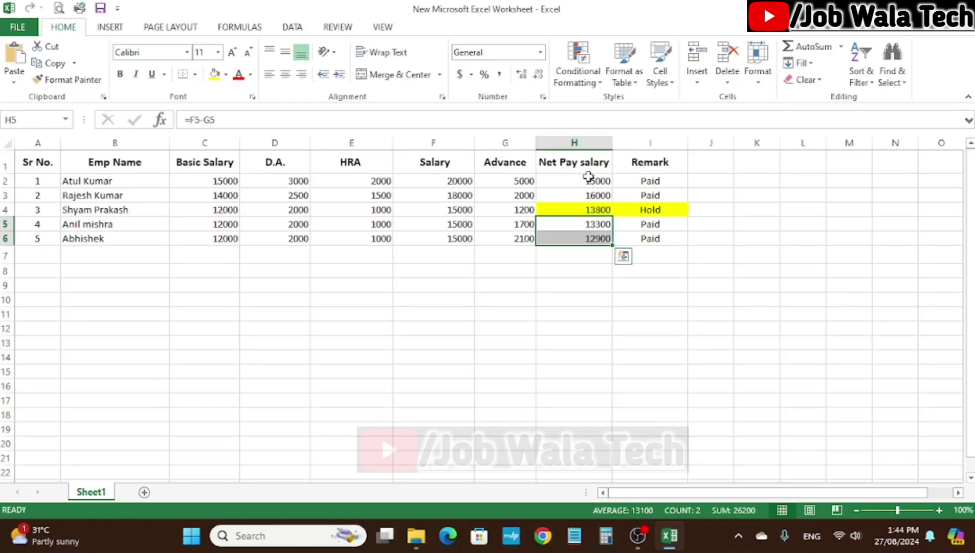
left_click_drag(589, 181, 584, 239)
left_click(582, 251)
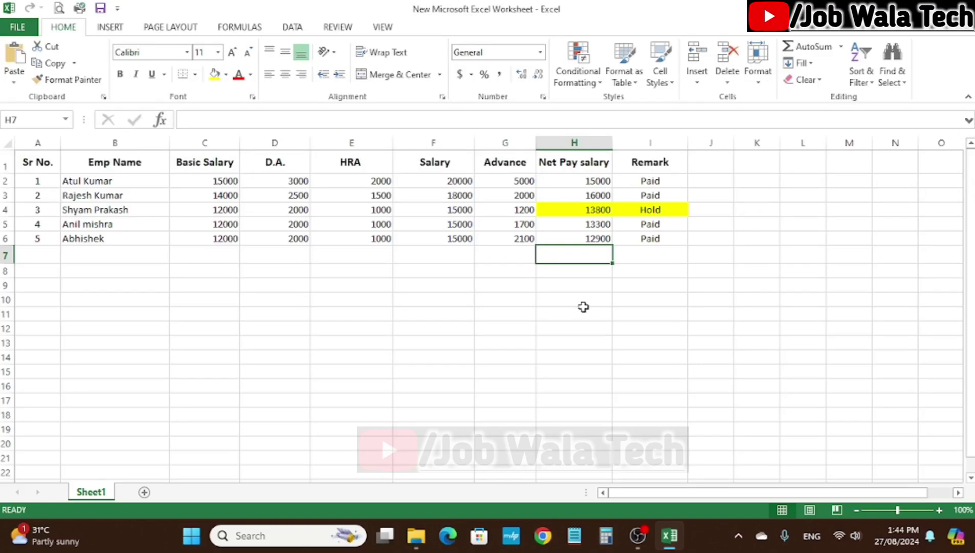
Enter =H2+H3+H5+H6 in H7 to total the paid net pay, 57200.
type("=")
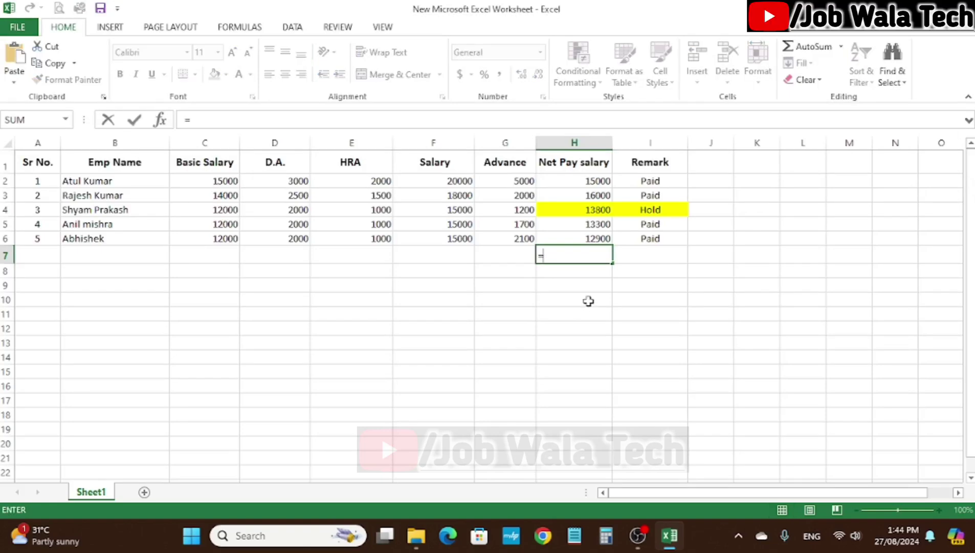
left_click(603, 181)
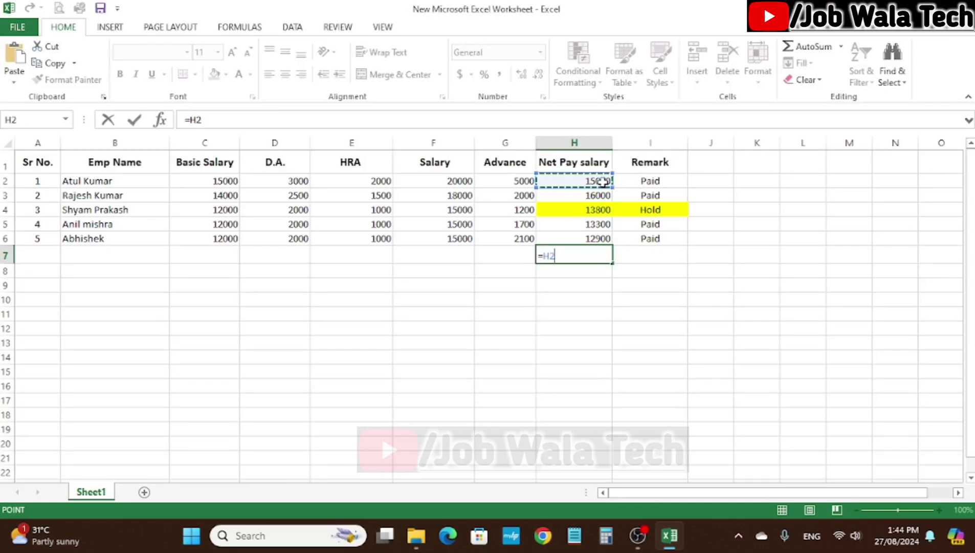
type("+")
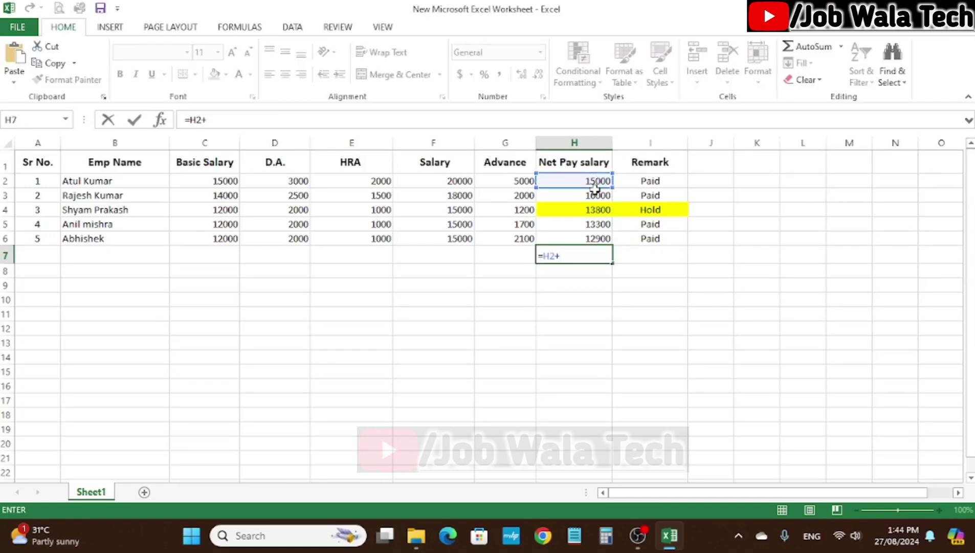
left_click(593, 193)
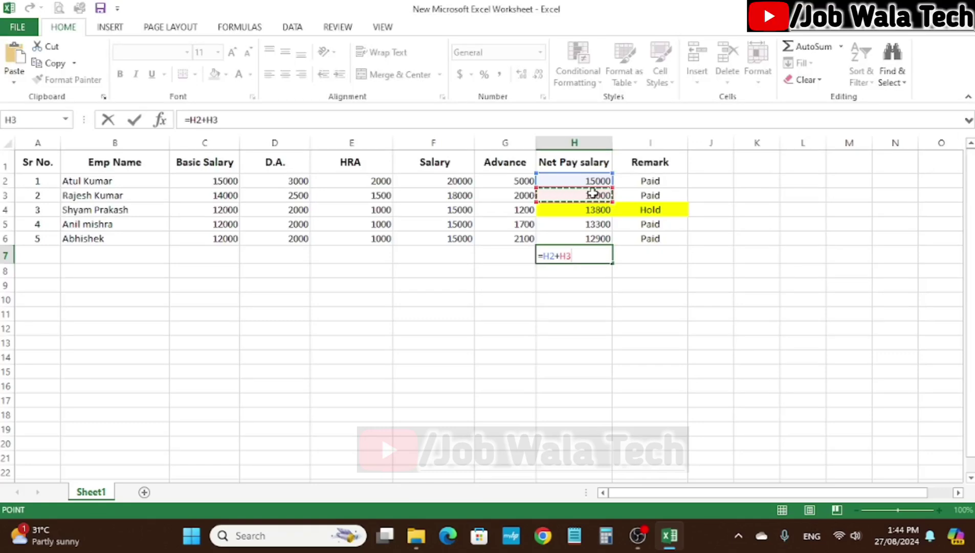
type("+")
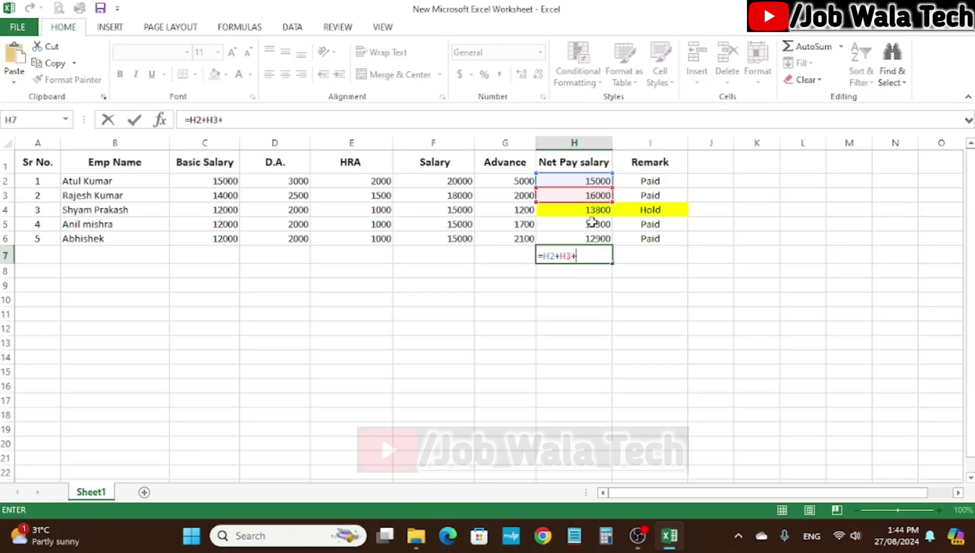
left_click(592, 222)
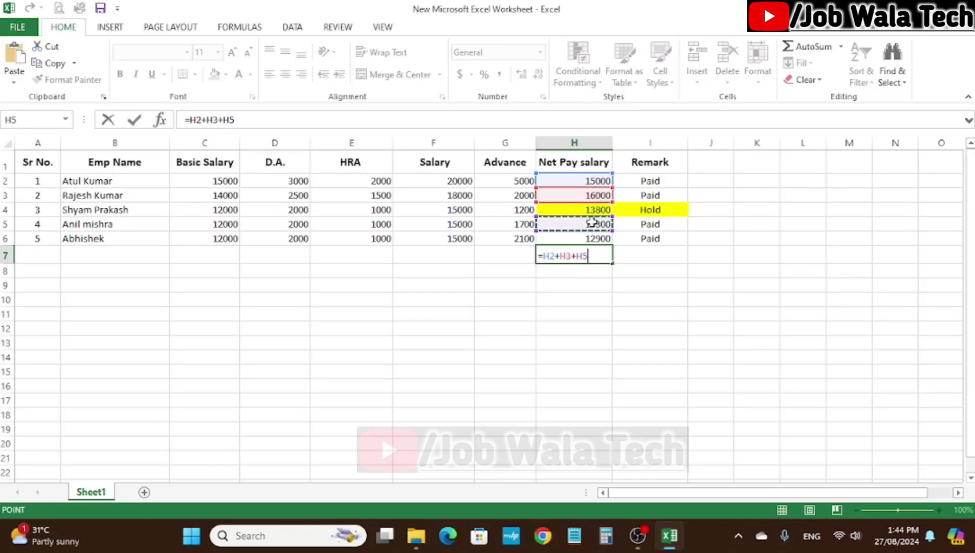
type("+")
left_click(593, 236)
key("Return")
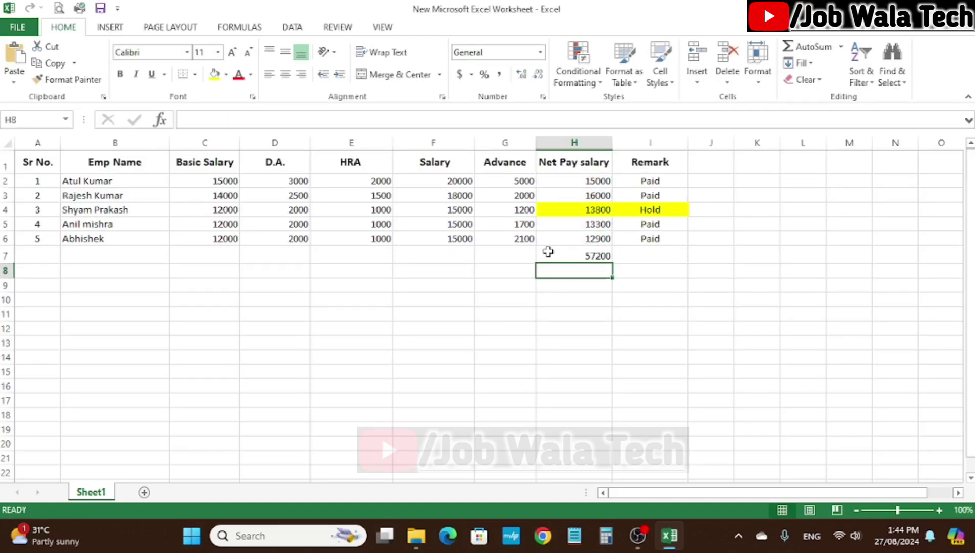
Review the five net pay values and the total formula in H7.
left_click_drag(584, 177, 555, 239)
left_click(504, 279)
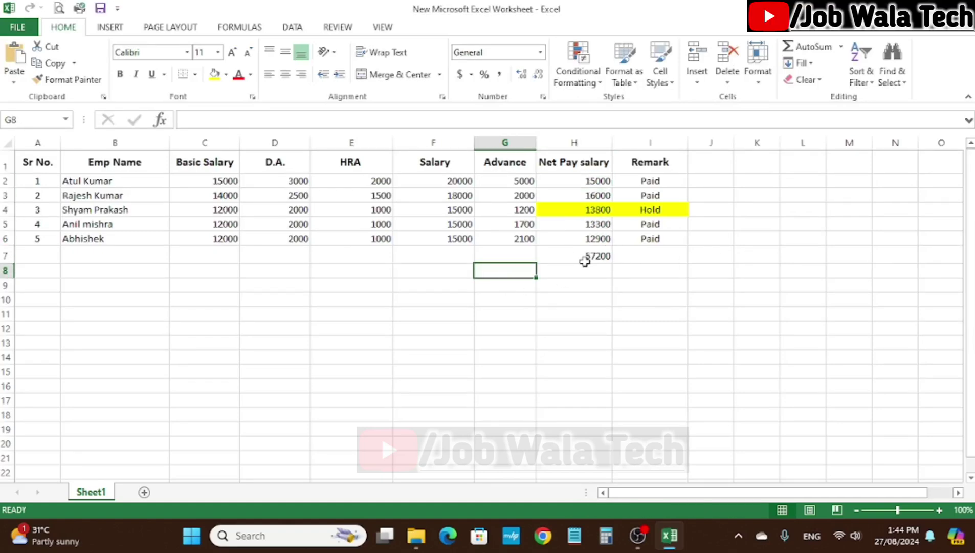
left_click(601, 257)
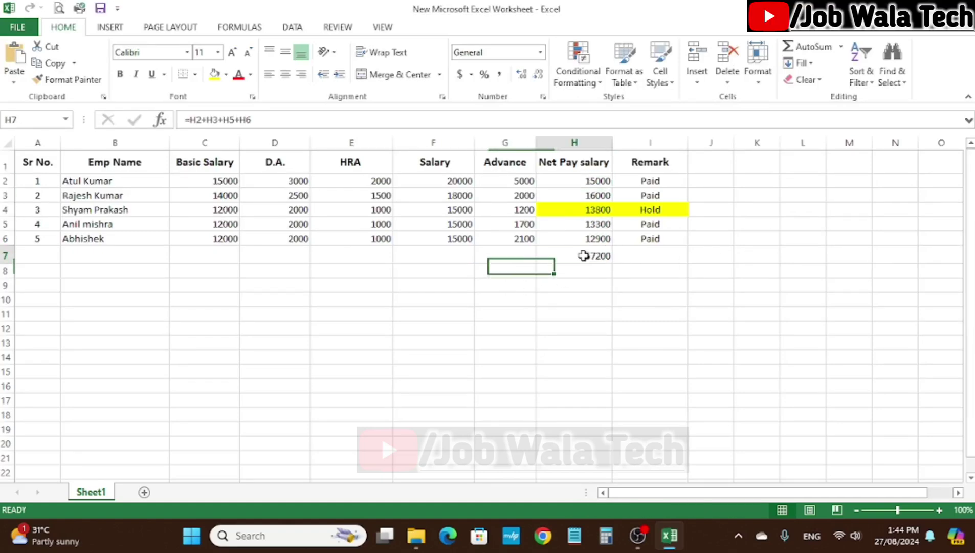
Check the Basic Salary, Advance, Salary and net pay cells for rows 3 and 4.
left_click(590, 211)
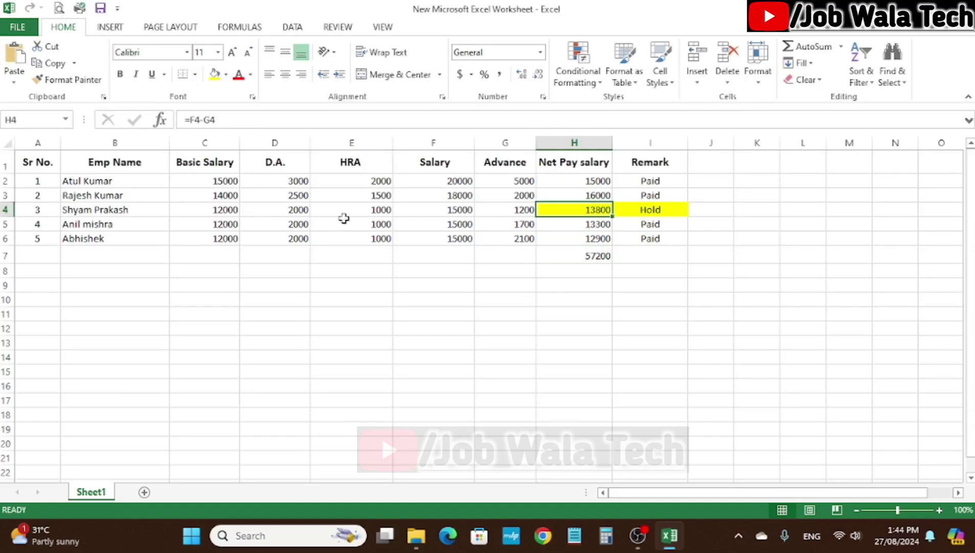
left_click(224, 197)
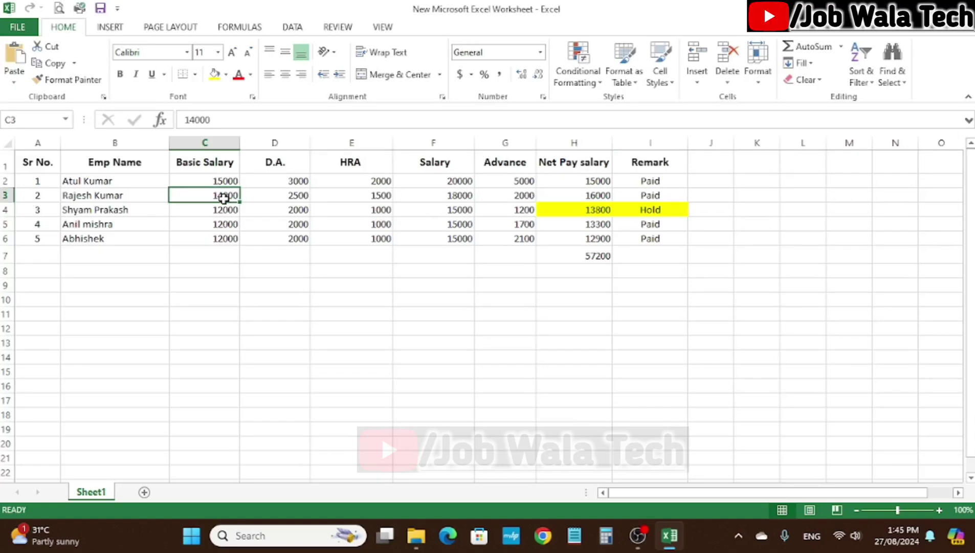
left_click(522, 195)
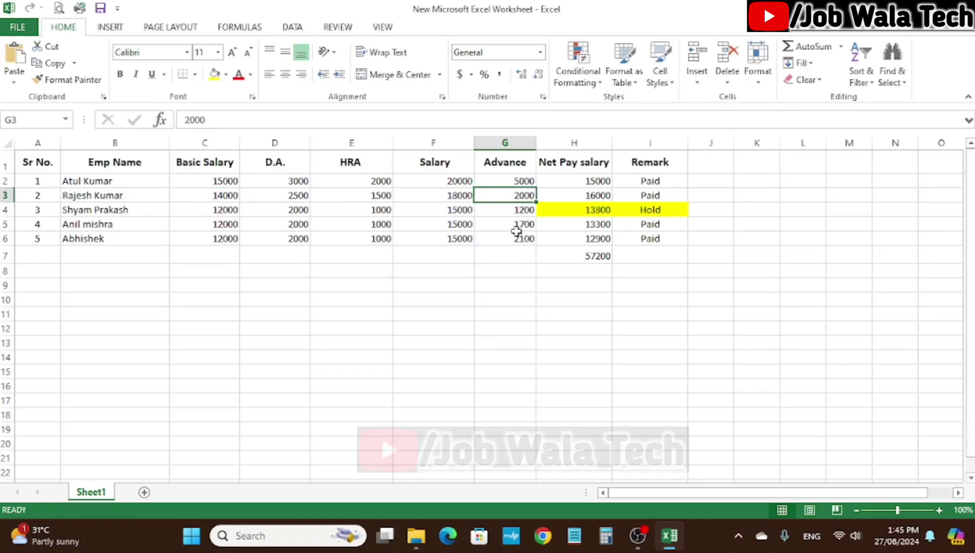
left_click(510, 210)
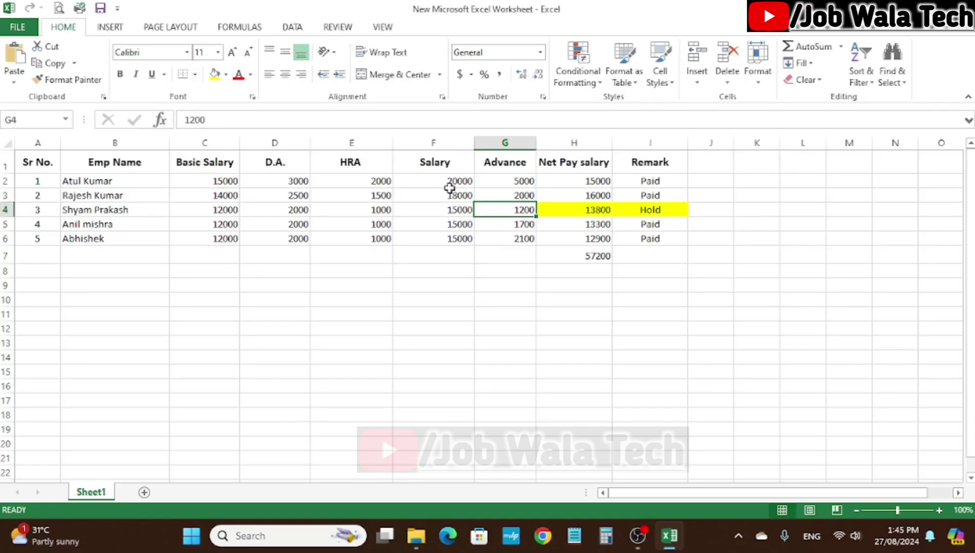
left_click(455, 211)
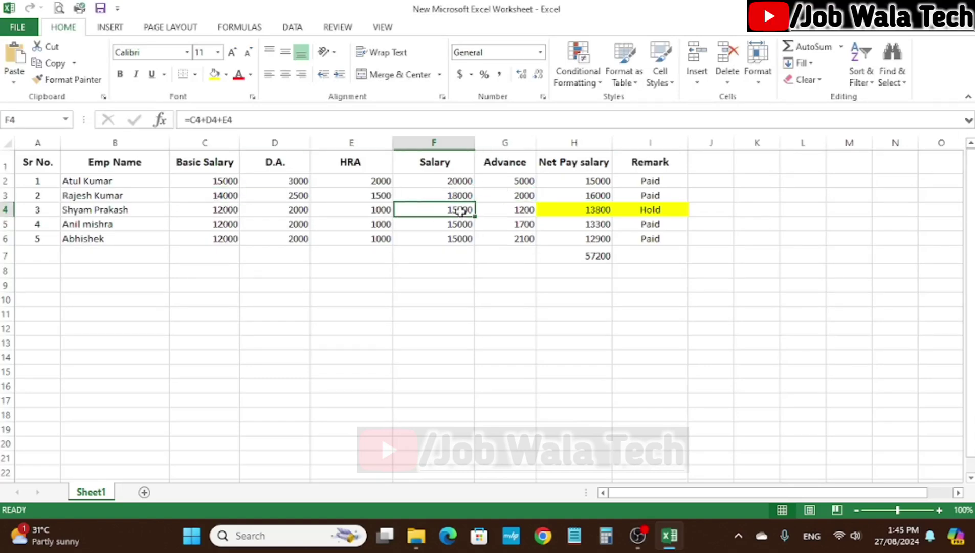
Enlarge the 57200 total in H7 to font size 16.
left_click(581, 253)
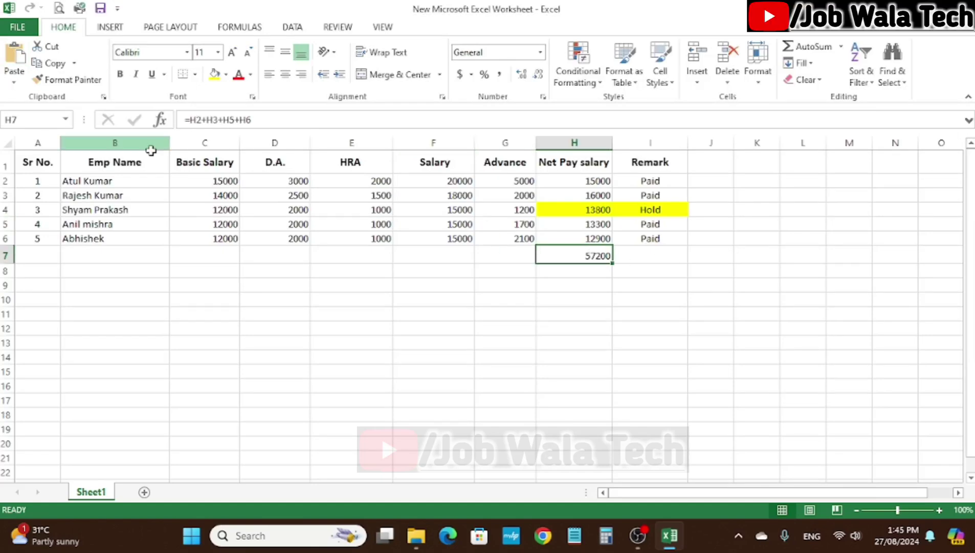
left_click(233, 52)
left_click(232, 53)
left_click(233, 52)
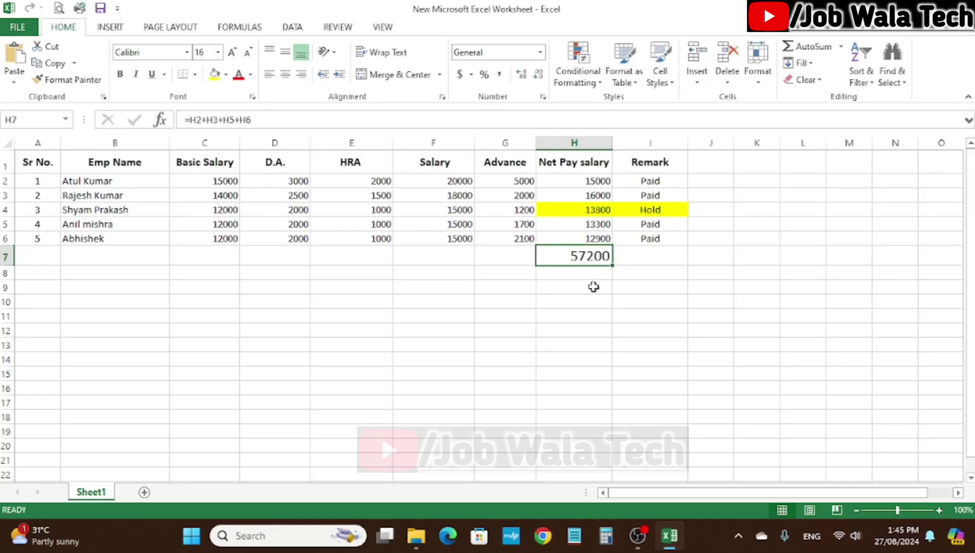
left_click(505, 295)
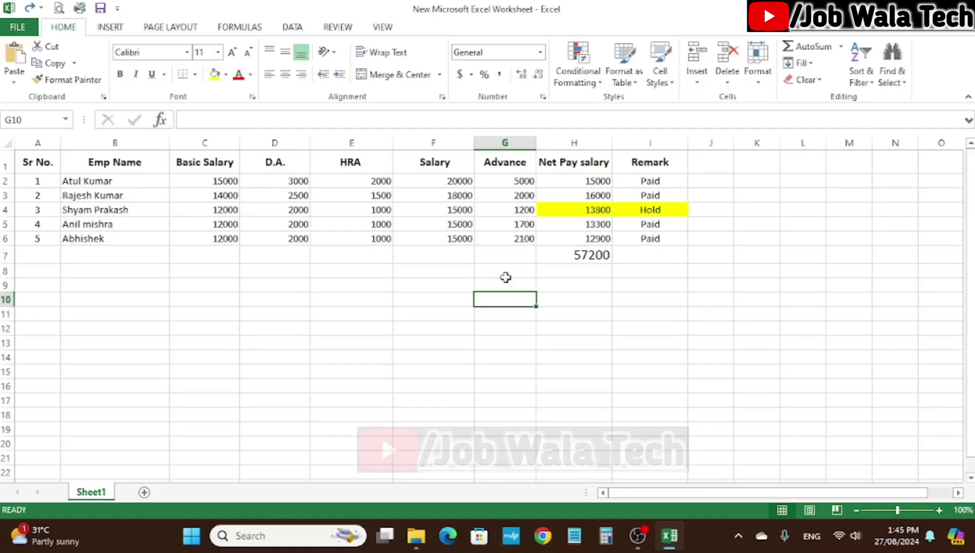
left_click_drag(38, 164, 730, 296)
key("Delete")
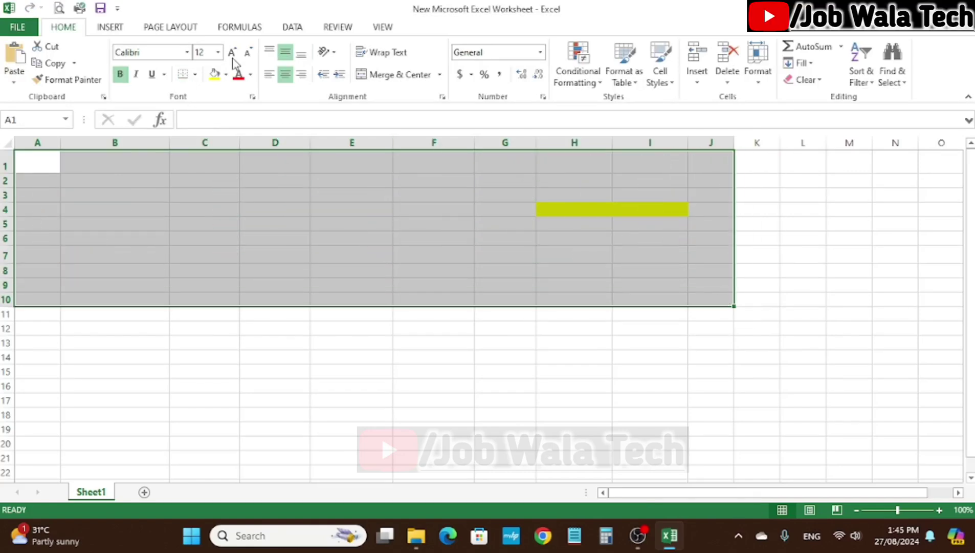
left_click(727, 64)
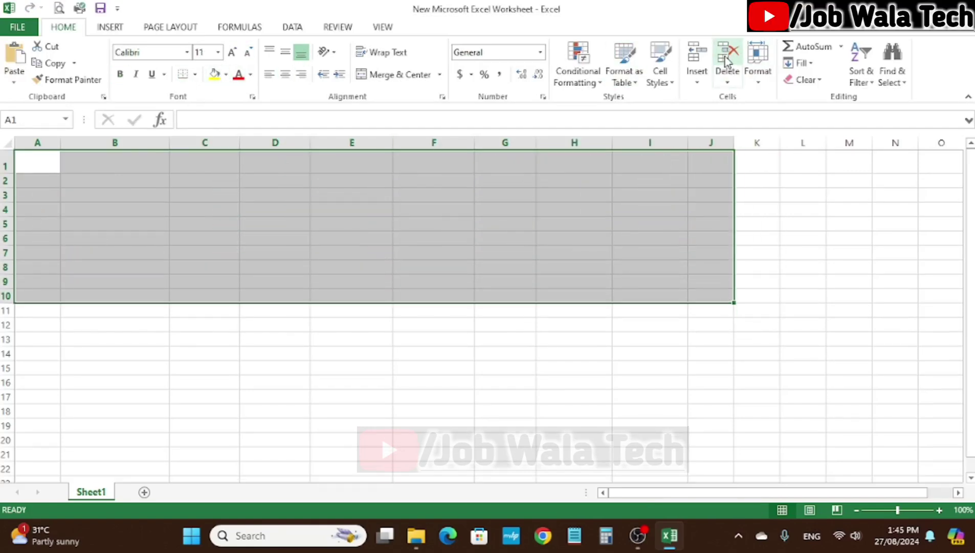
left_click(271, 223)
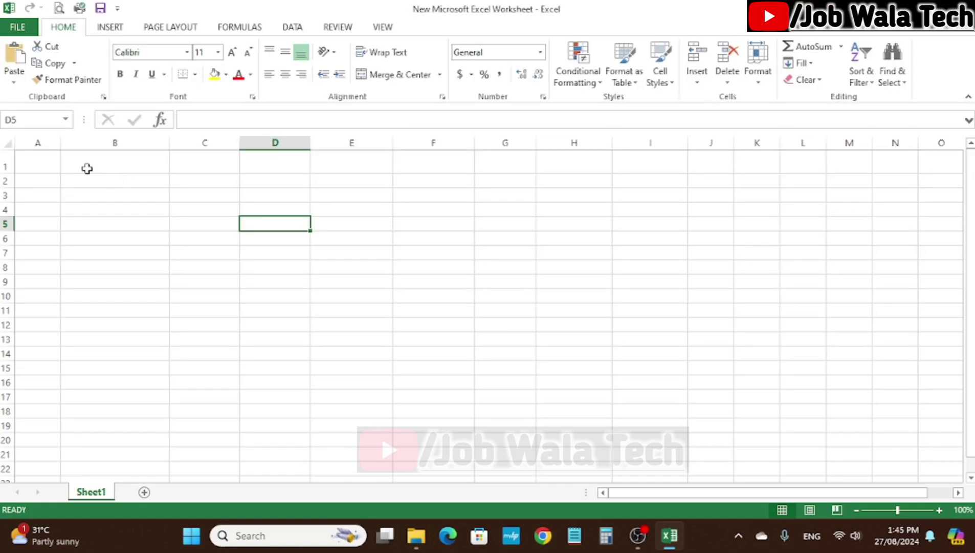
left_click(117, 180)
Enter the headings Sr No., item and Mrp in A2:C2 and narrow column B.
left_click(39, 181)
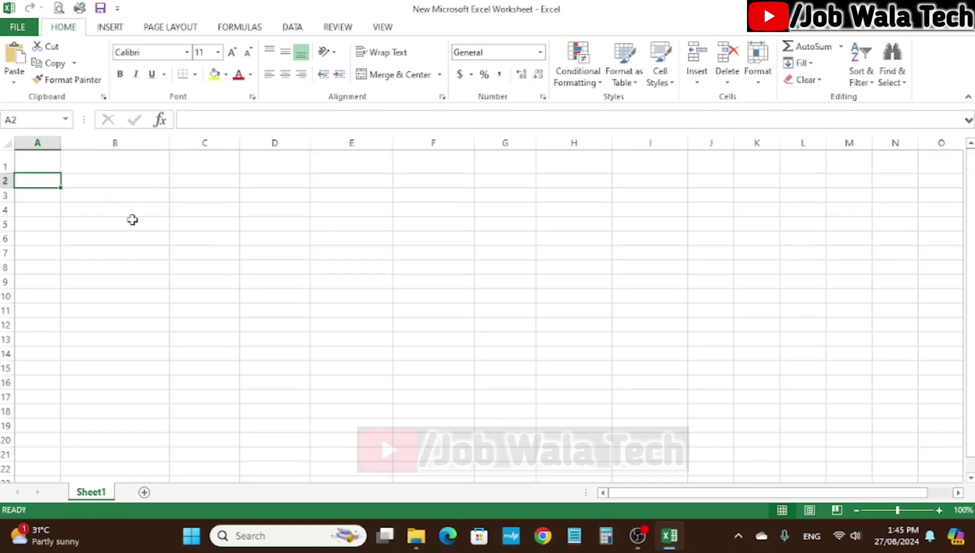
type("Sr")
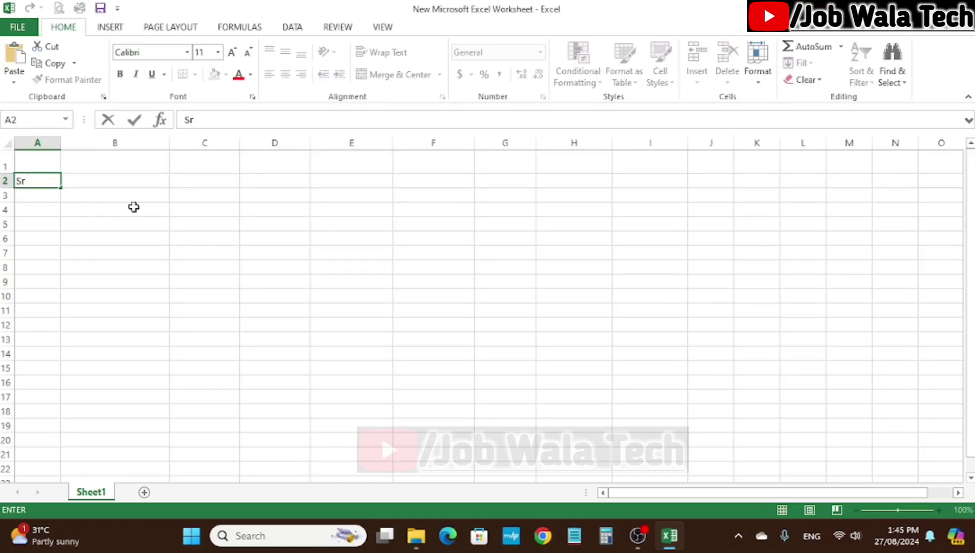
type(" No.")
key("Return")
key("Right")
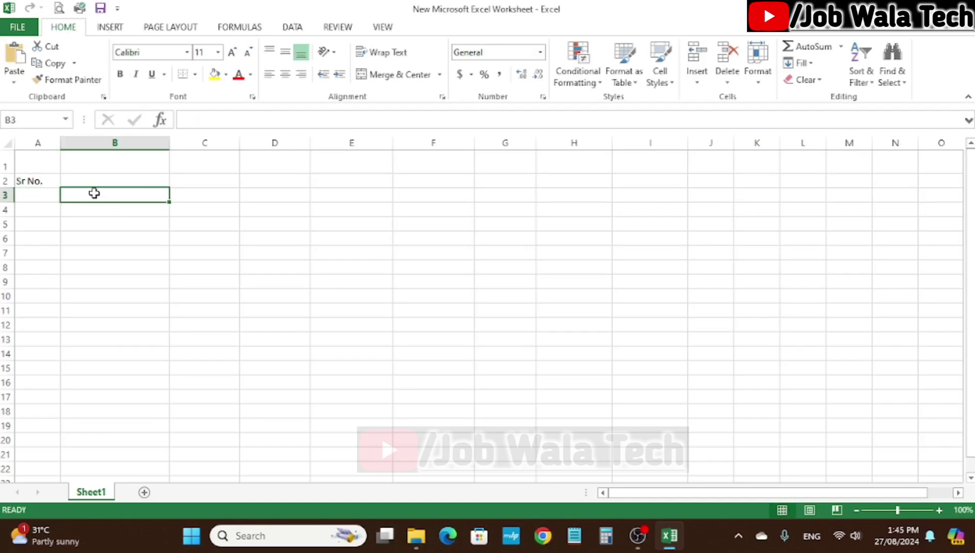
key("Up")
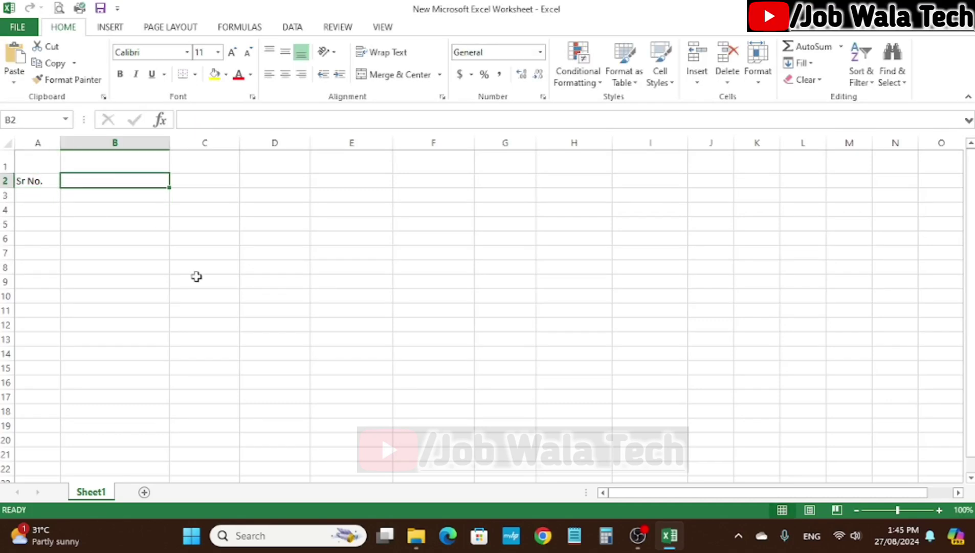
type("i")
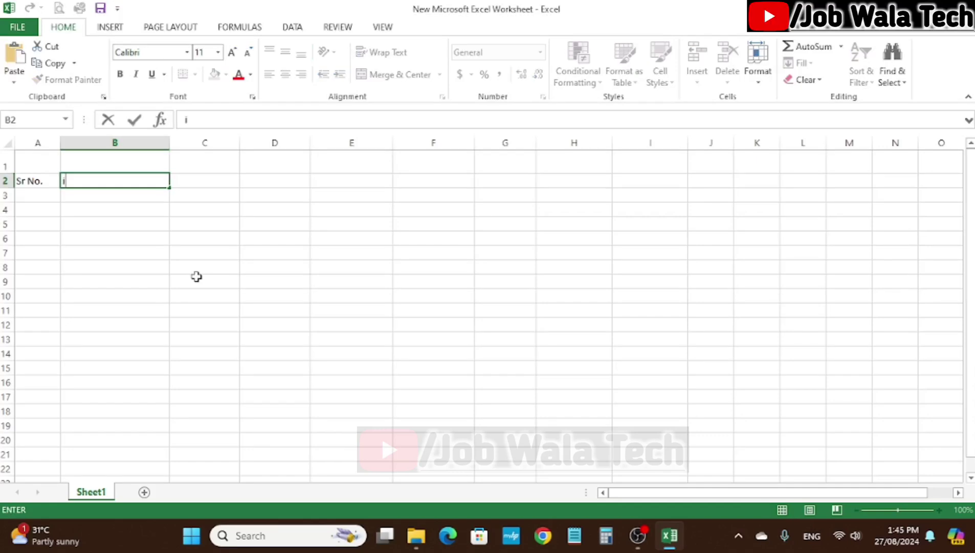
type("tem")
key("Right")
type("M")
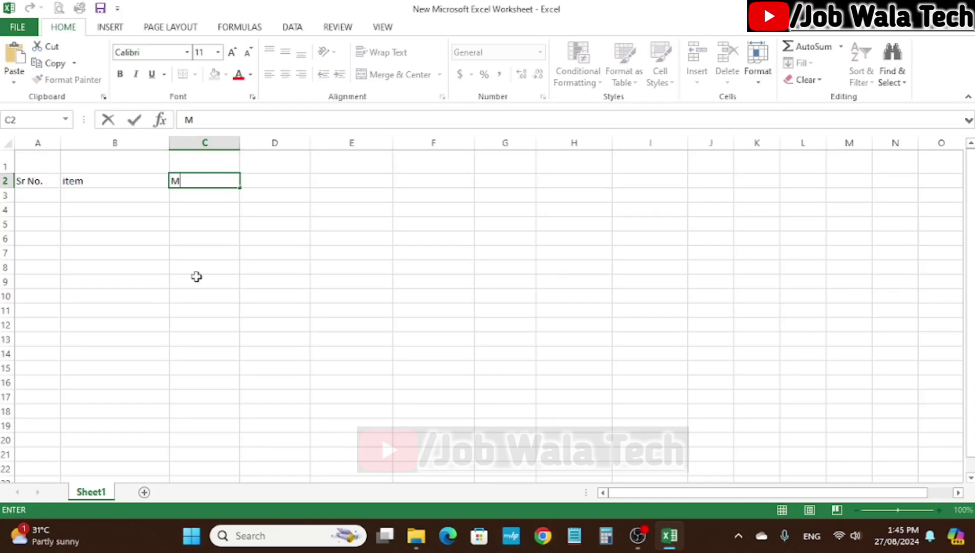
key("Right")
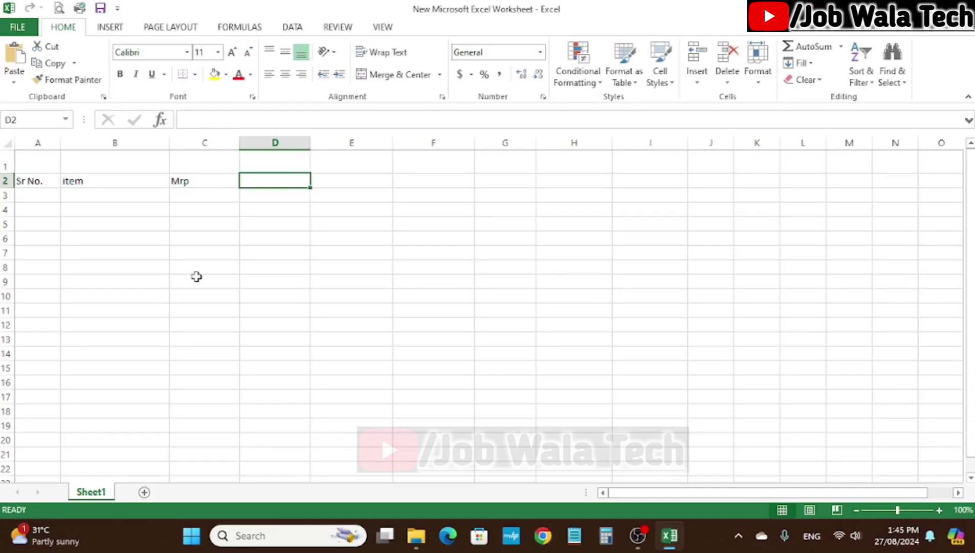
left_click_drag(166, 142, 107, 147)
Fill serial numbers 1 to 5 in A3:A7 and centre them.
left_click(90, 196)
left_click(40, 192)
type("1")
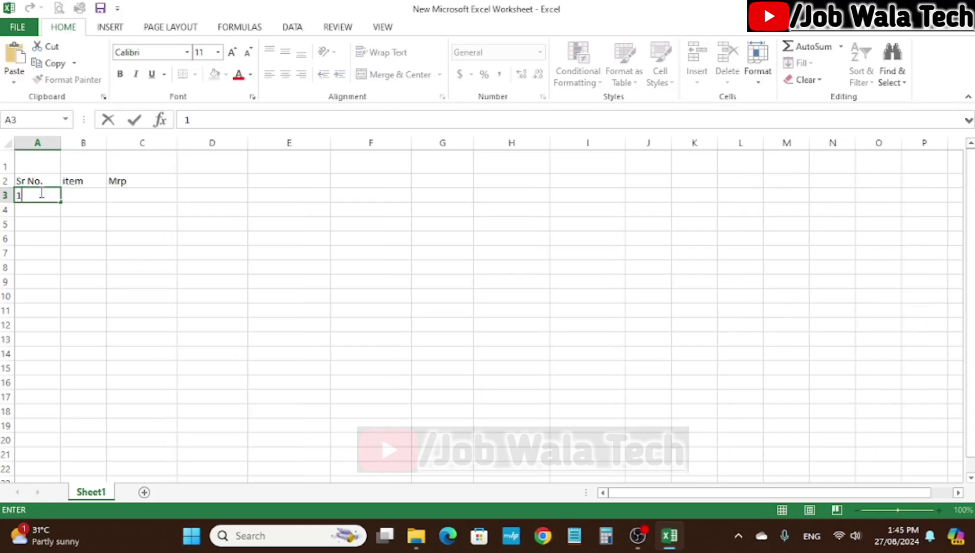
key("Return")
type("2")
key("Return")
left_click(41, 195)
left_click_drag(48, 201, 66, 254)
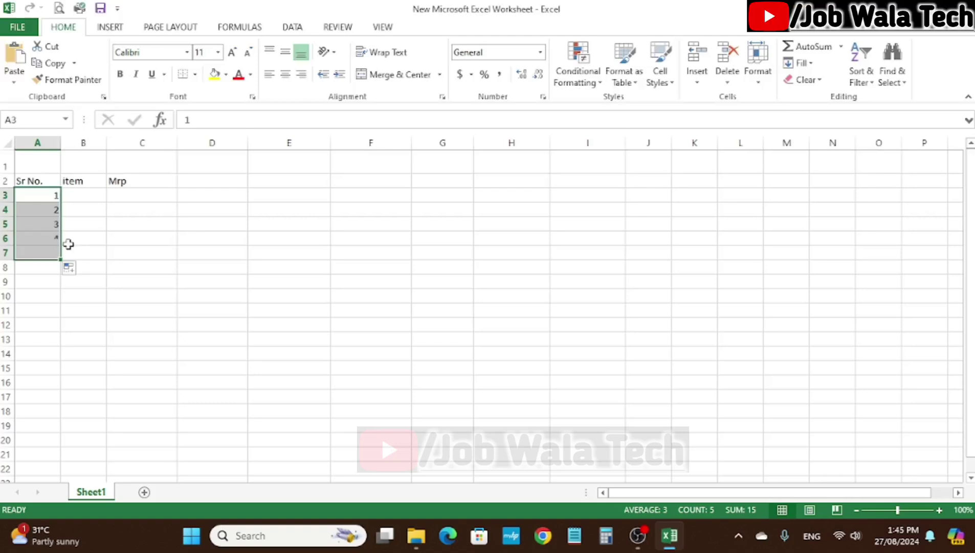
left_click(89, 196)
left_click_drag(51, 194, 41, 252)
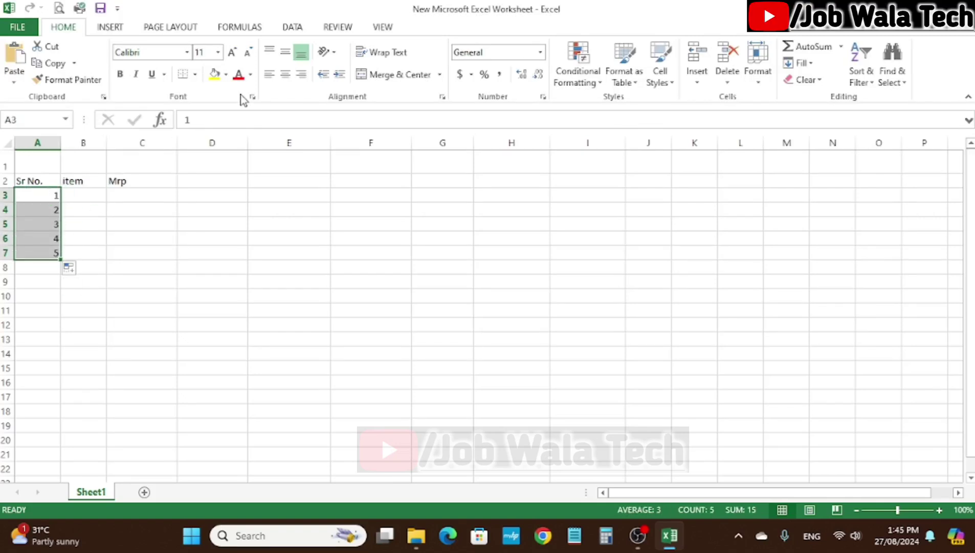
left_click(286, 74)
Type the items Pen, Copy, Scale, Gum and Pen down B3:B7.
left_click(77, 196)
type("Pen")
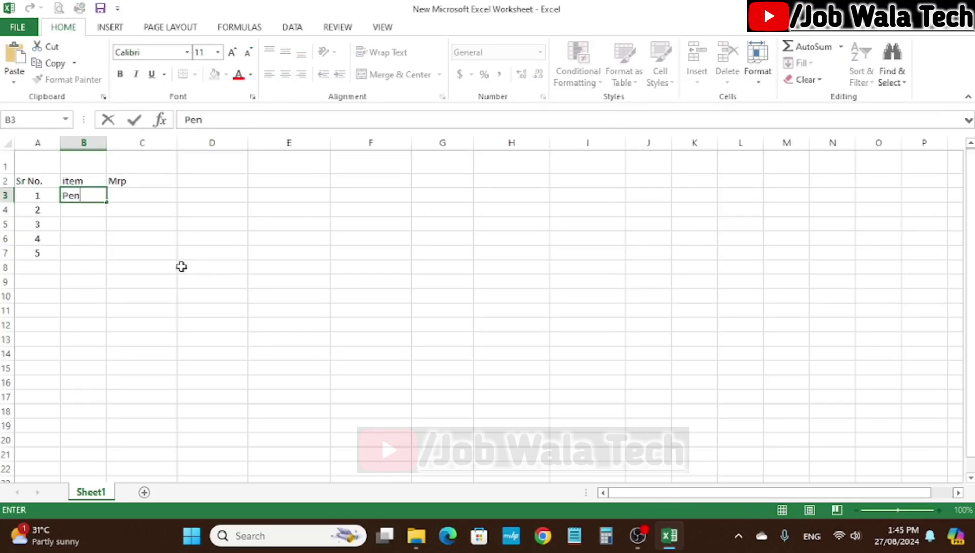
key("Return")
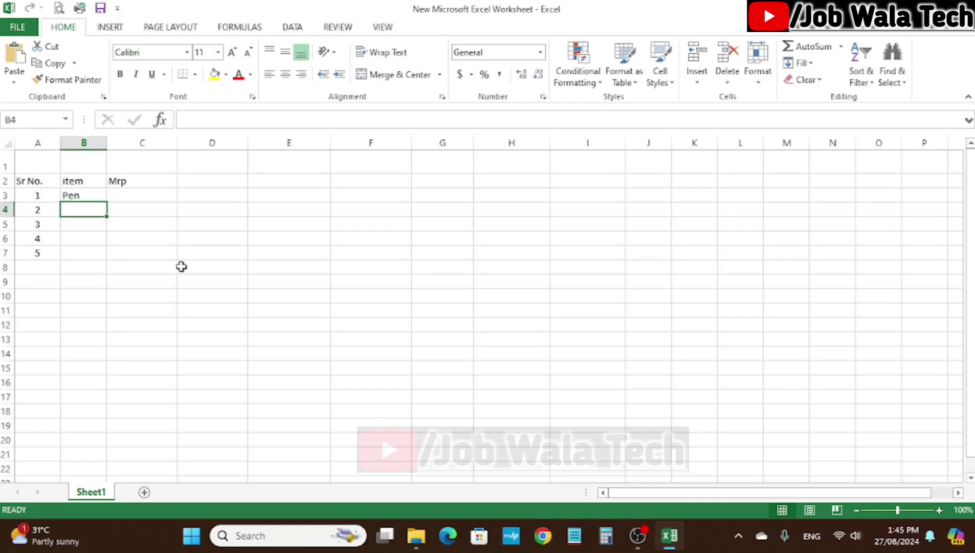
type("Copy")
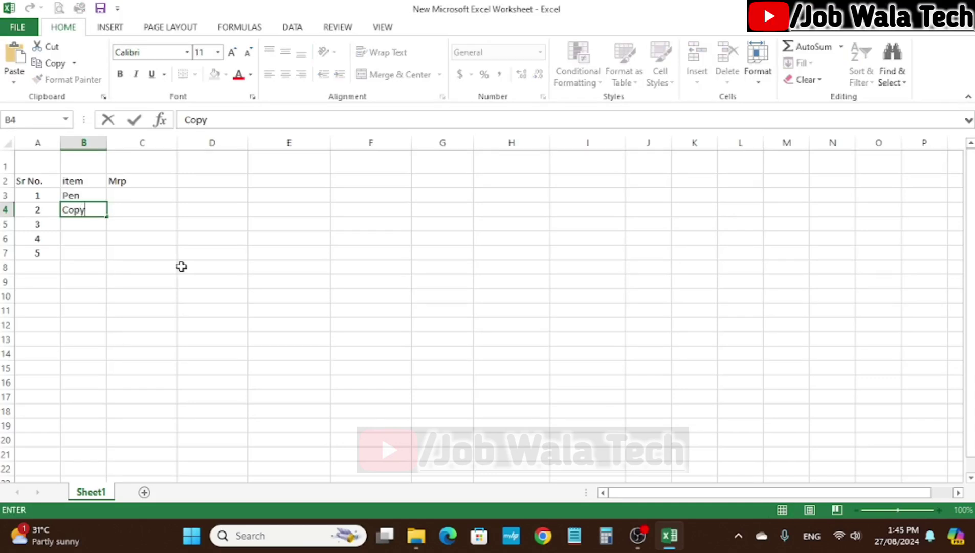
key("Return")
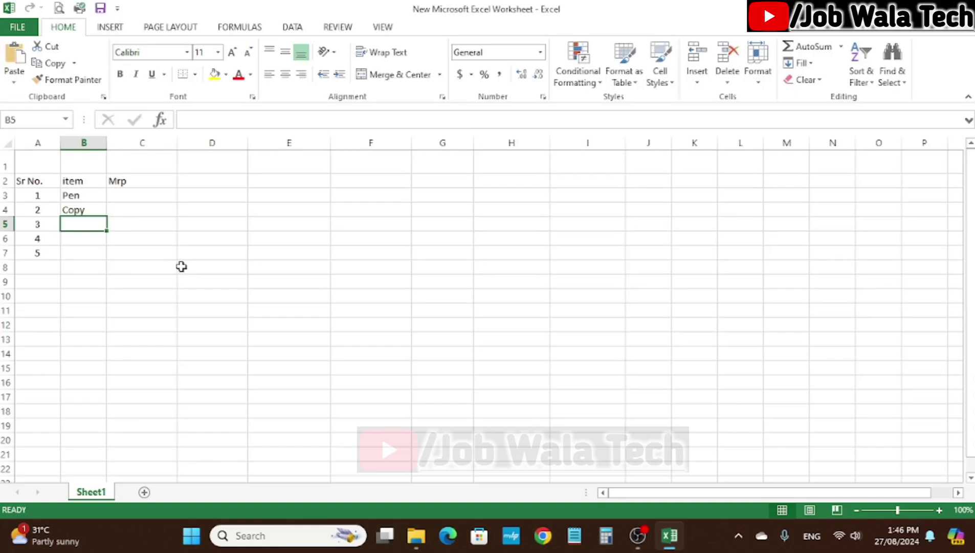
type("Scale")
key("Return")
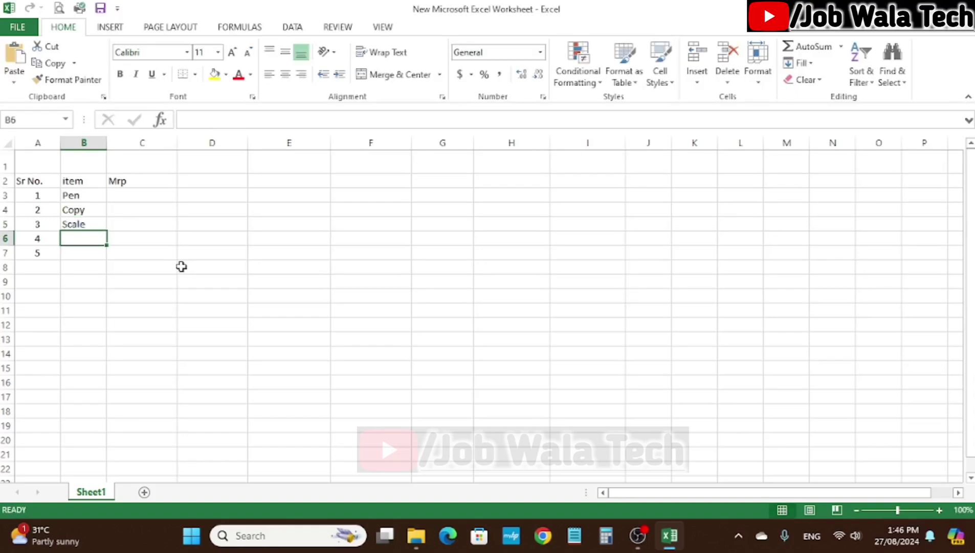
type("Gum")
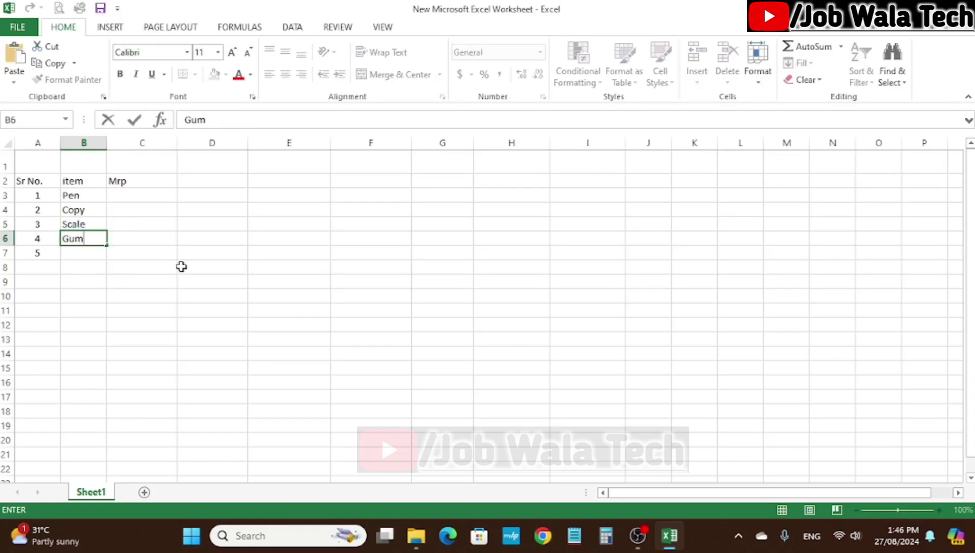
key("Return")
type("Pen")
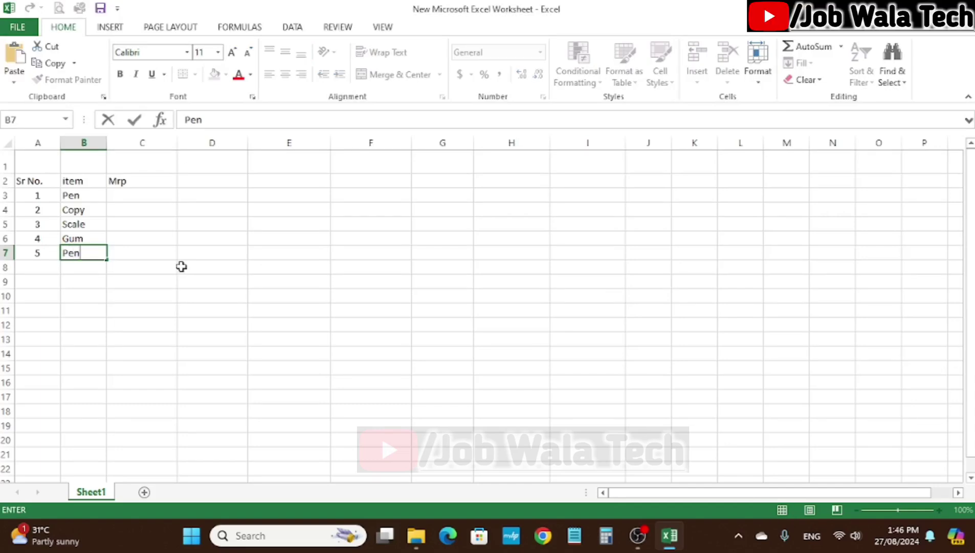
key("Return")
Enter Mrp prices 15, 25, 20 and 25 in C3:C6.
left_click(145, 196)
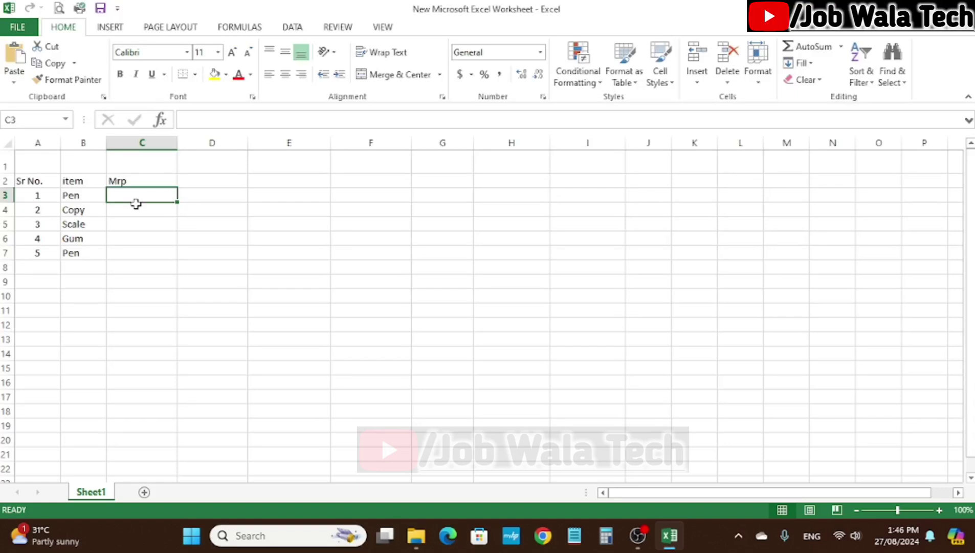
type("15")
key("Return")
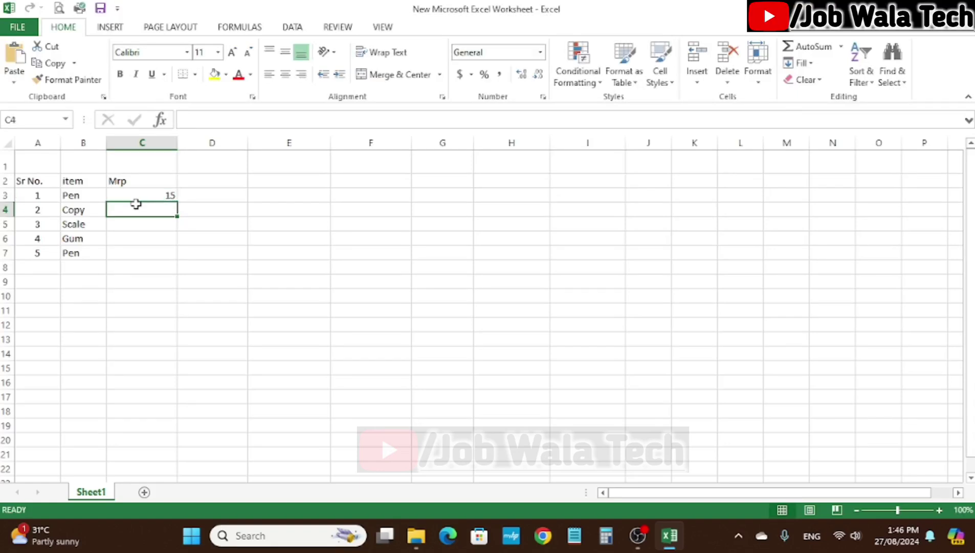
type("25")
key("Return")
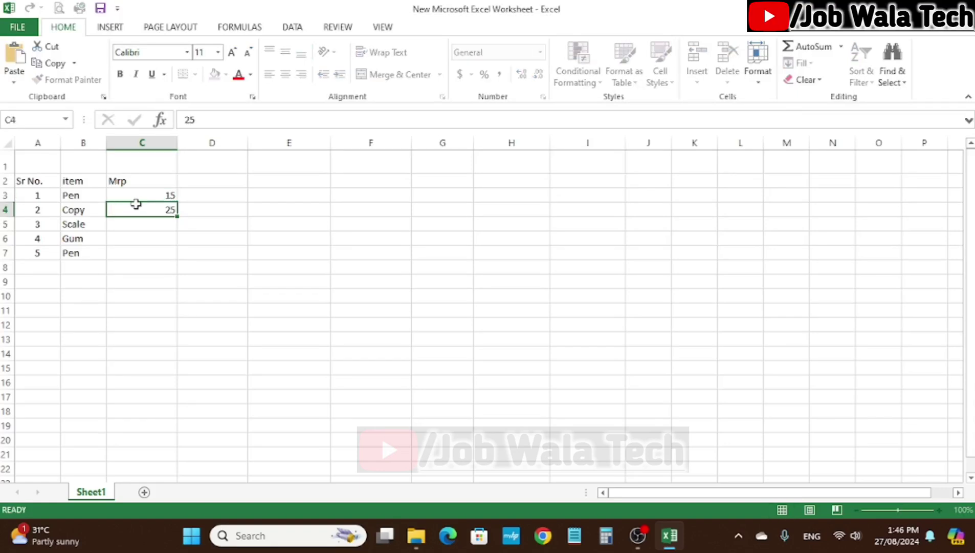
type("20")
key("Return")
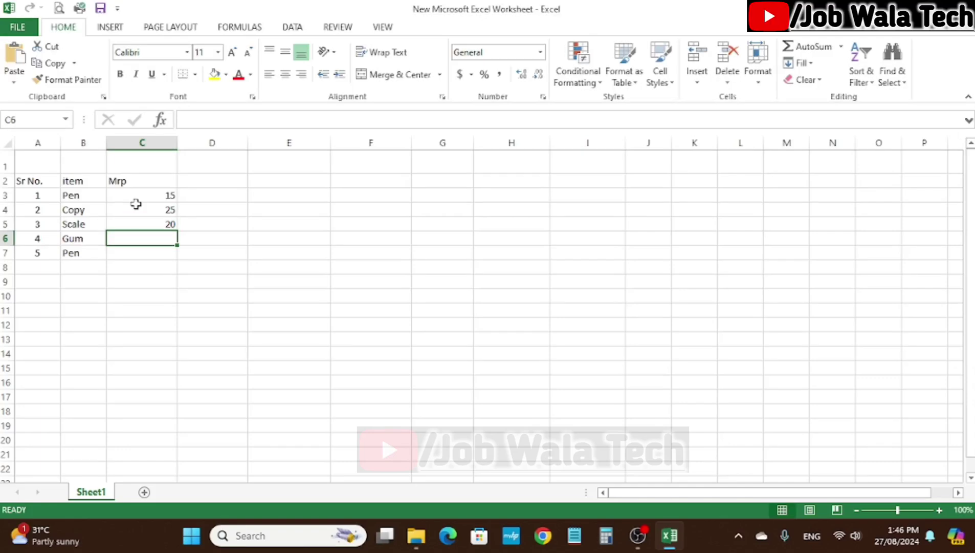
type("25")
key("Return")
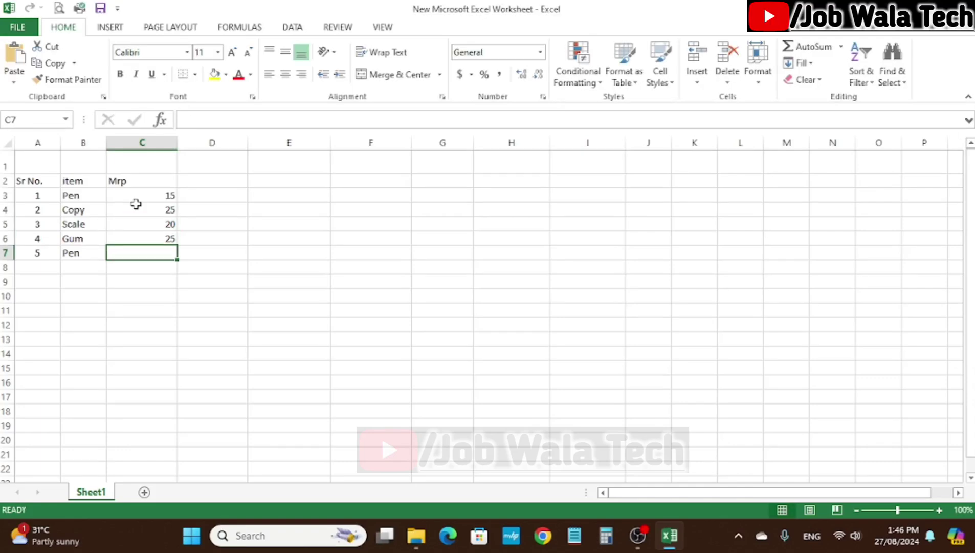
Correct B7 to Pencil priced 20, and centre the Mrp values C3:C7.
left_click(85, 251)
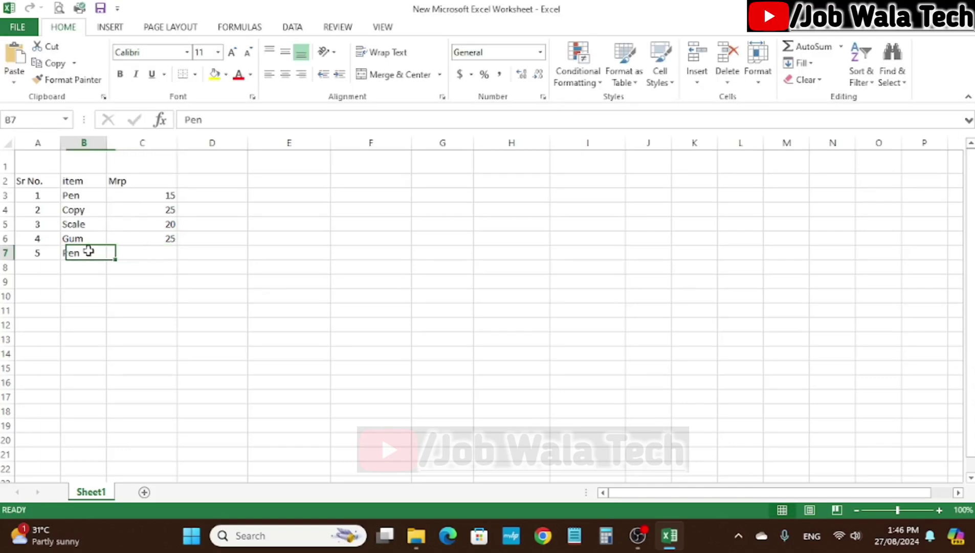
double_click(90, 252)
type("cil")
key("Tab")
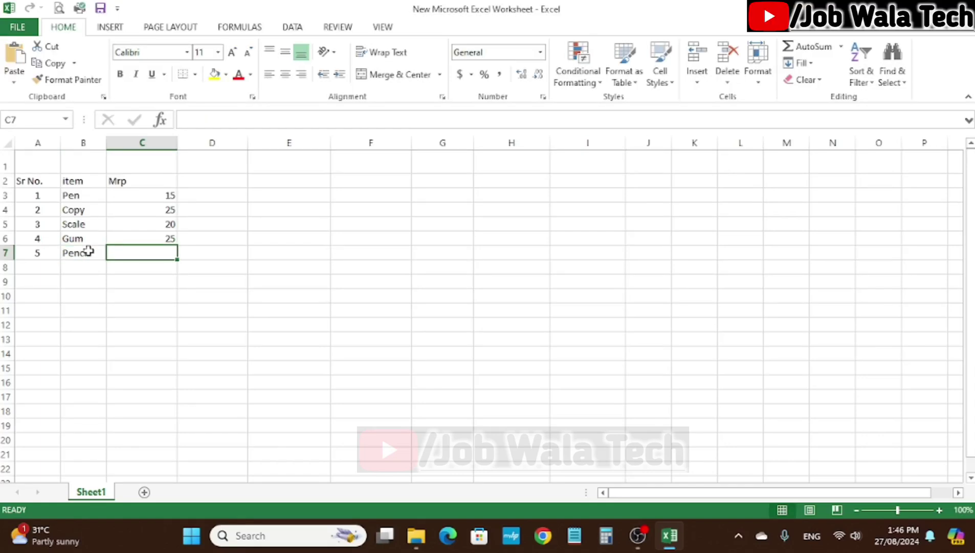
type("20")
key("Return")
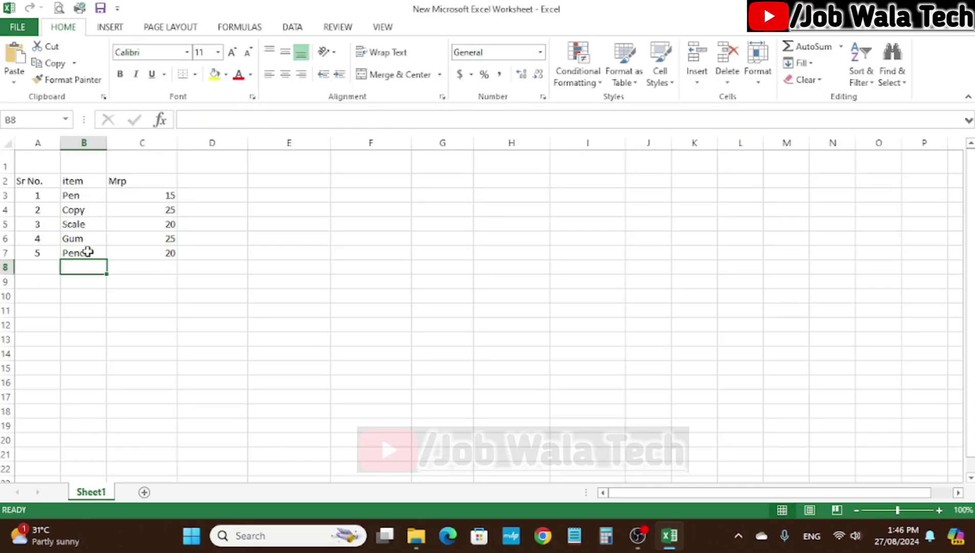
left_click_drag(140, 190, 146, 246)
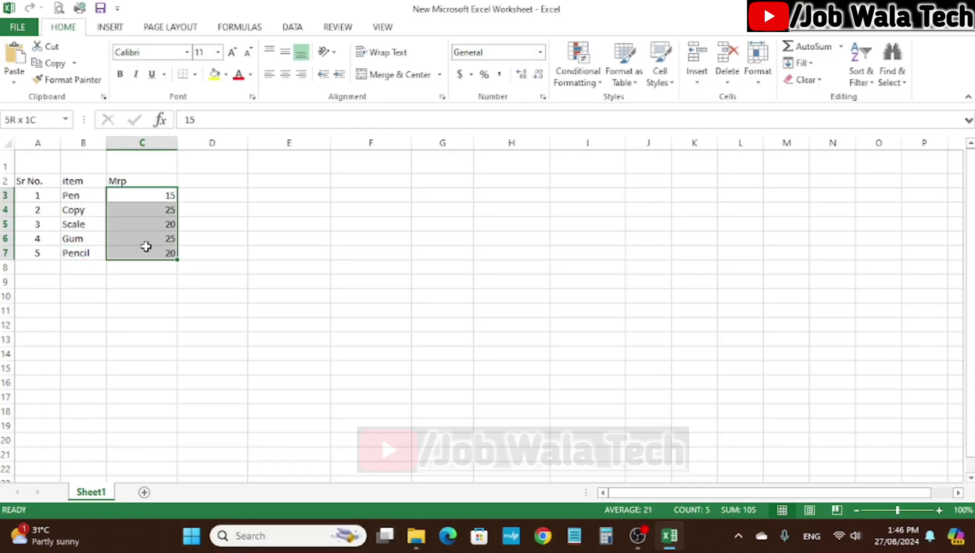
left_click(285, 74)
left_click(200, 179)
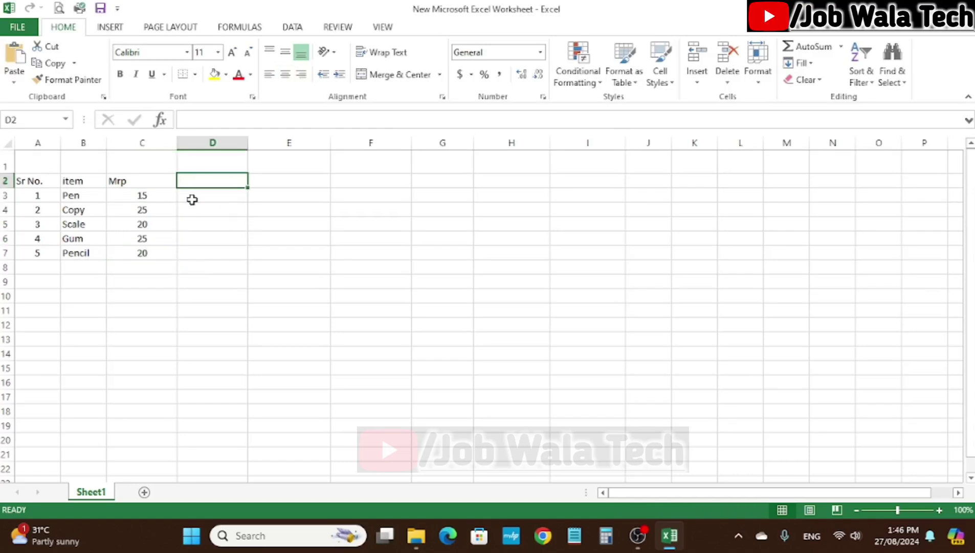
Enter Unit in D2 and centre the Mrp heading in C2.
type("Unit")
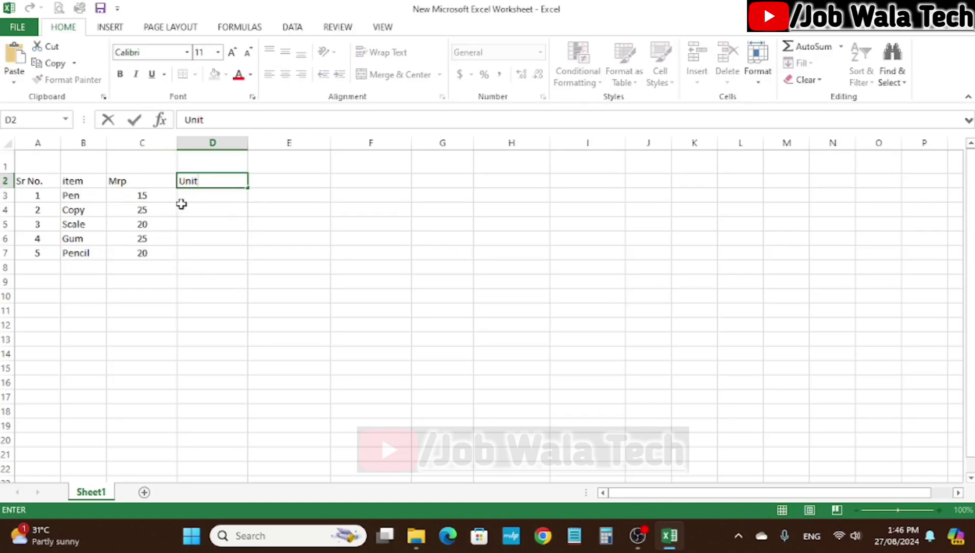
key("Return")
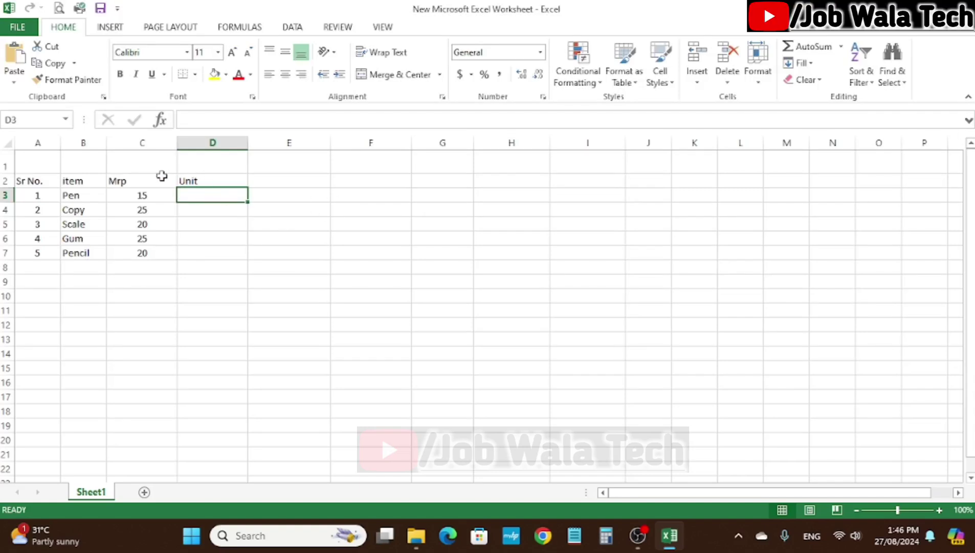
left_click(162, 176)
left_click(285, 74)
Centre the Mrp heading and enter Unit values 10, 2, 1, 1 and 5 down D3:D7.
left_click(285, 52)
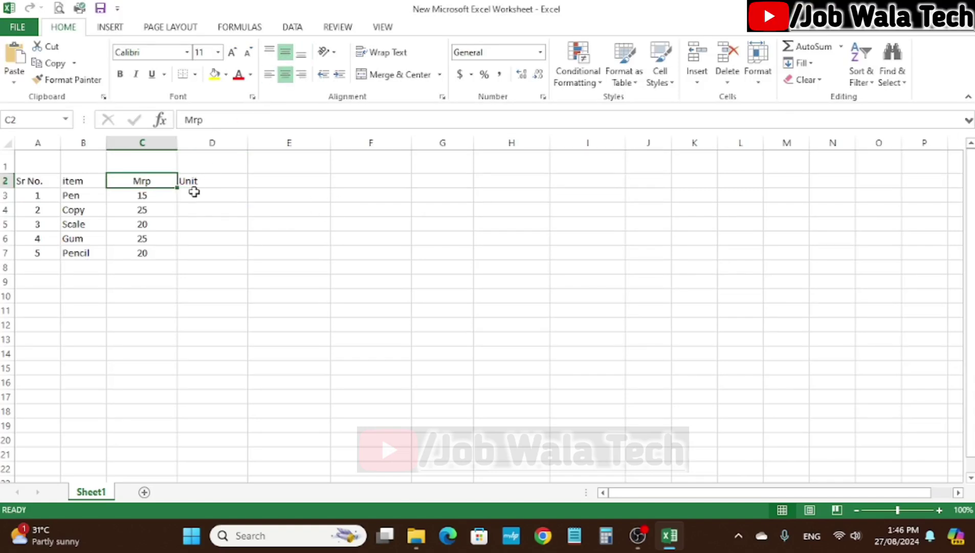
left_click(198, 193)
type("1")
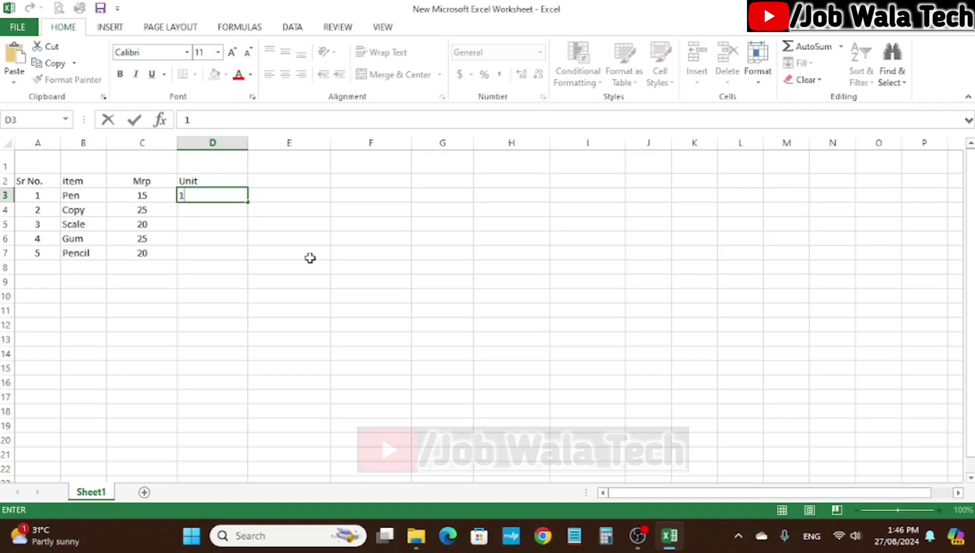
type("0")
key("Return")
type("2")
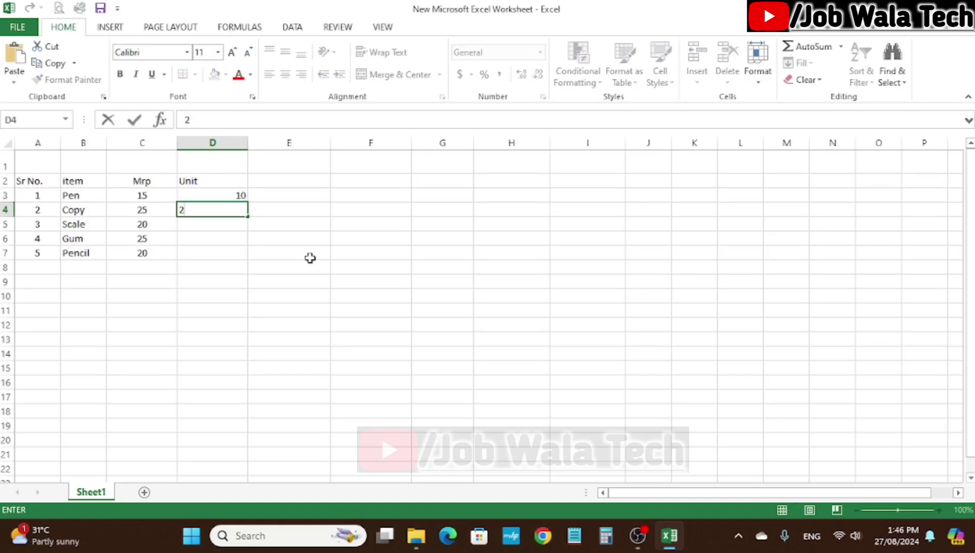
key("Return")
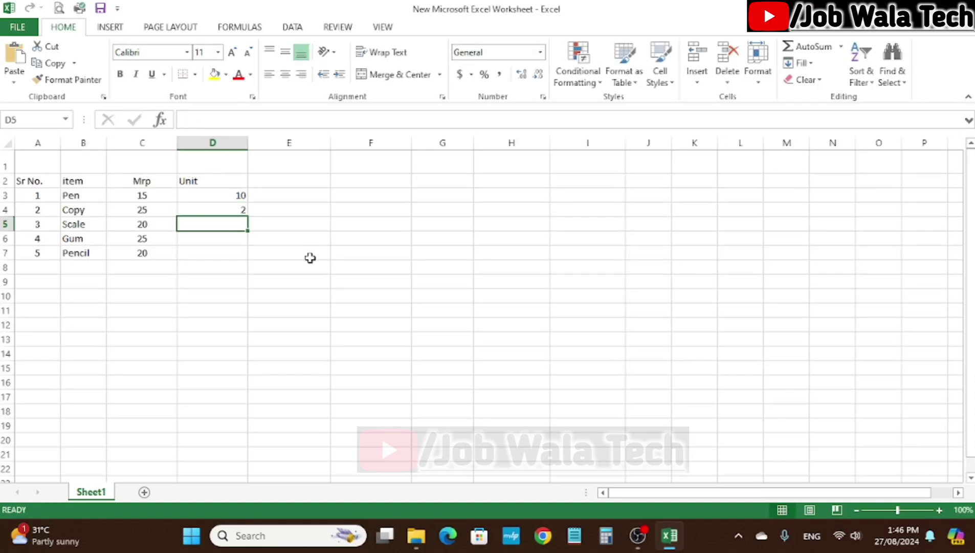
type("1")
key("Return")
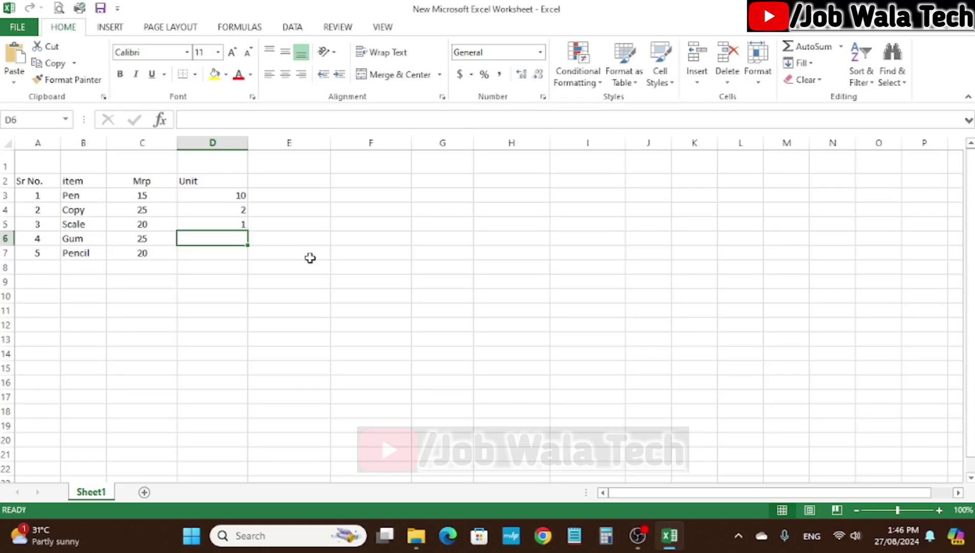
type("1")
key("Return")
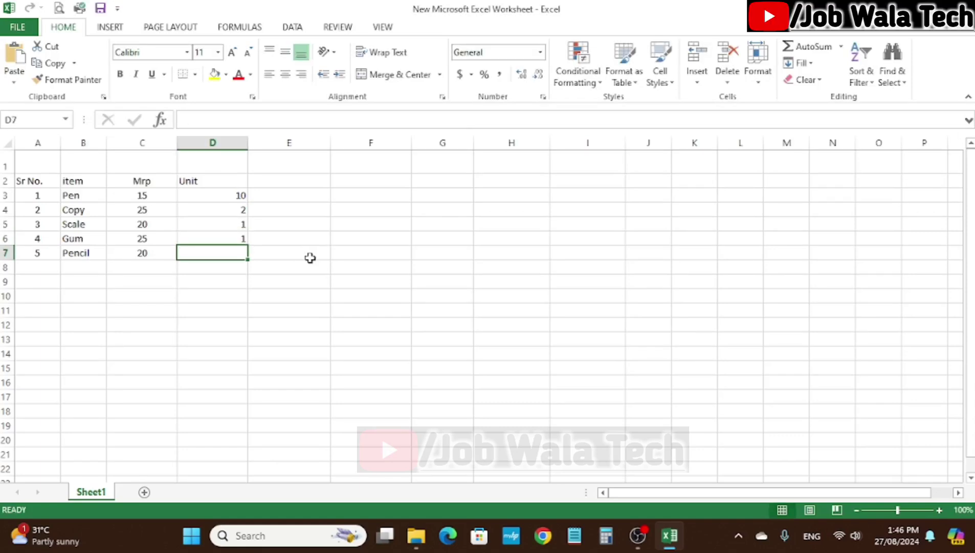
type("5")
key("Return")
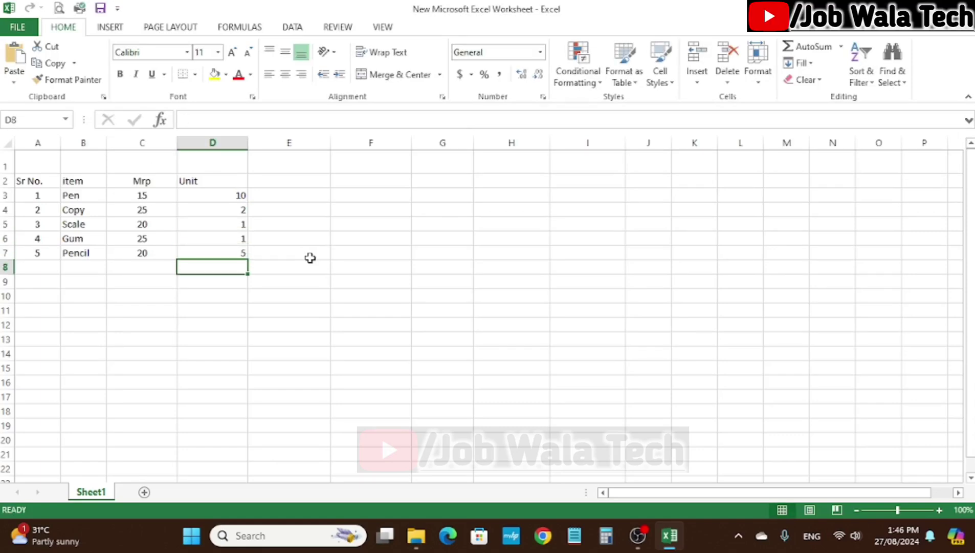
Correct the Unit values to 3 for Scale and 4 for Gum.
left_click(235, 223)
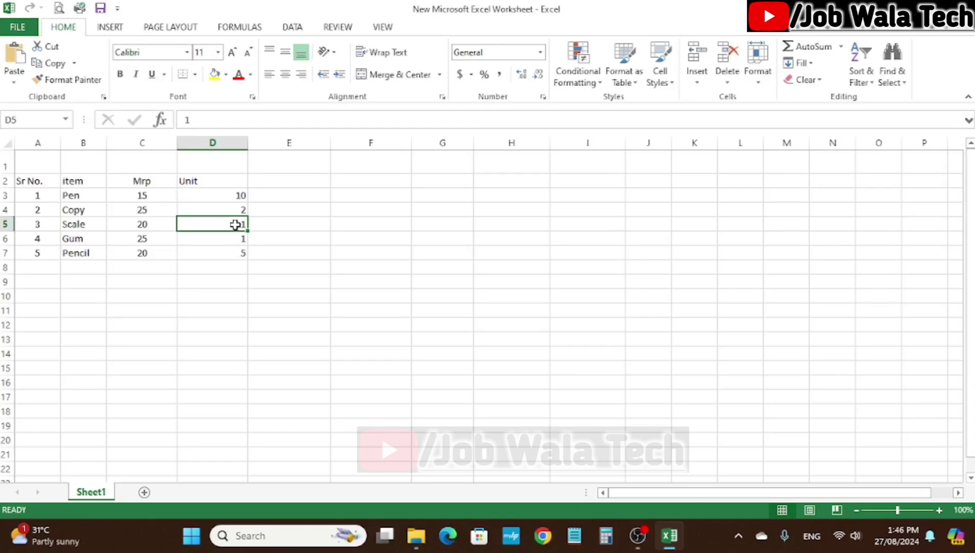
type("3")
key("Return")
type(".")
left_click(239, 238)
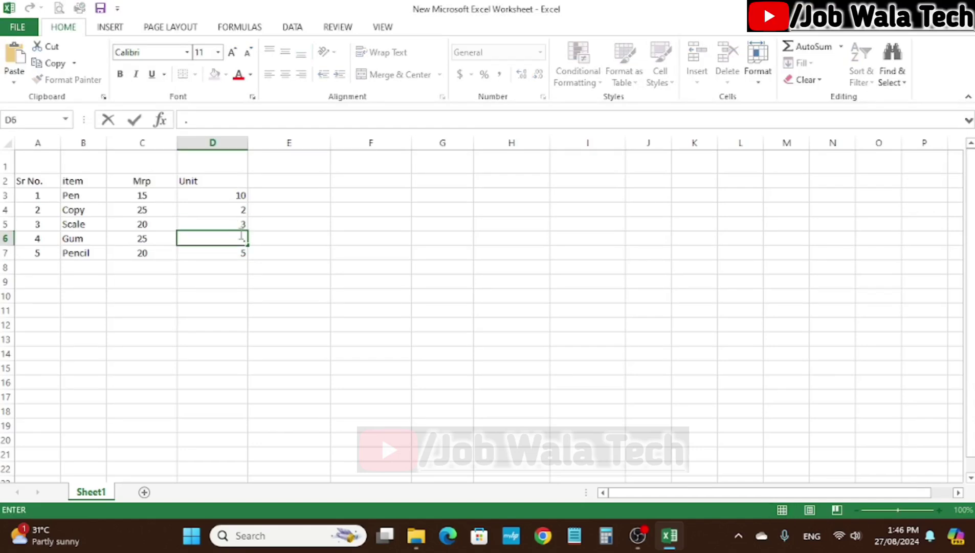
left_click(261, 278)
left_click(239, 240)
type("4")
key("Return")
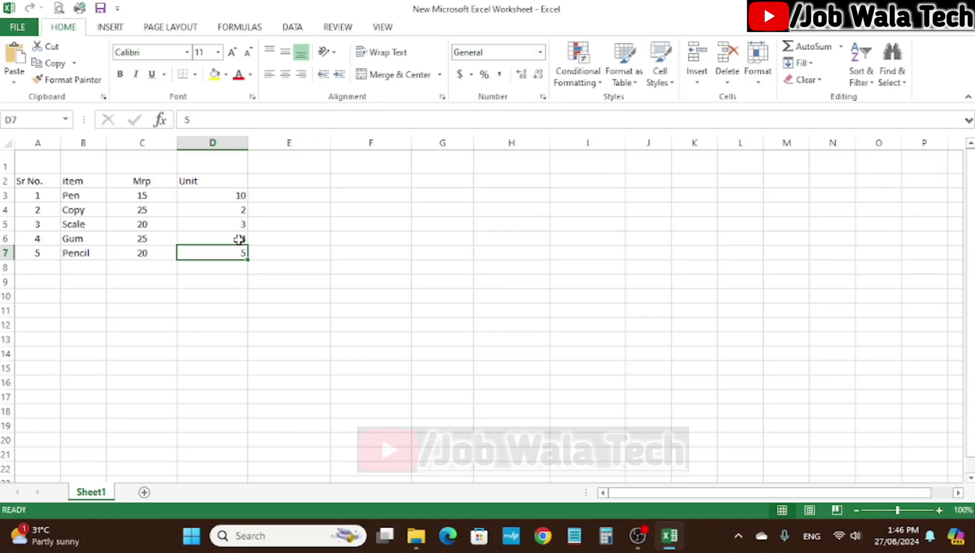
Centre the Unit column D2:D7.
left_click_drag(223, 184, 229, 249)
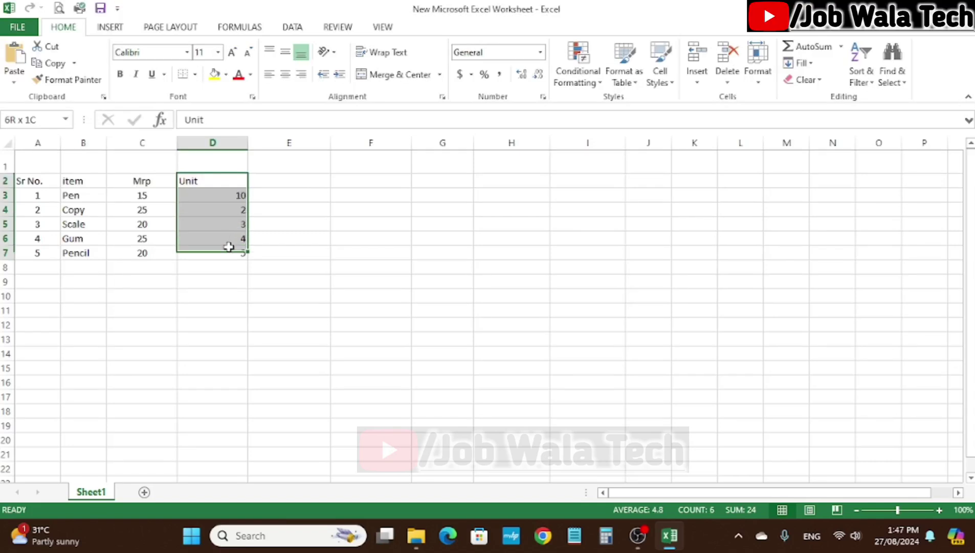
left_click(291, 79)
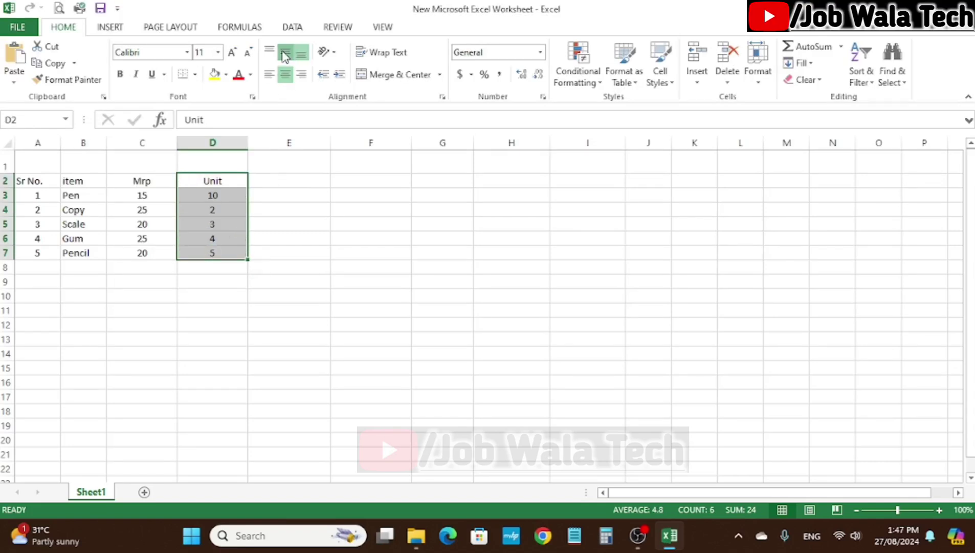
left_click(307, 183)
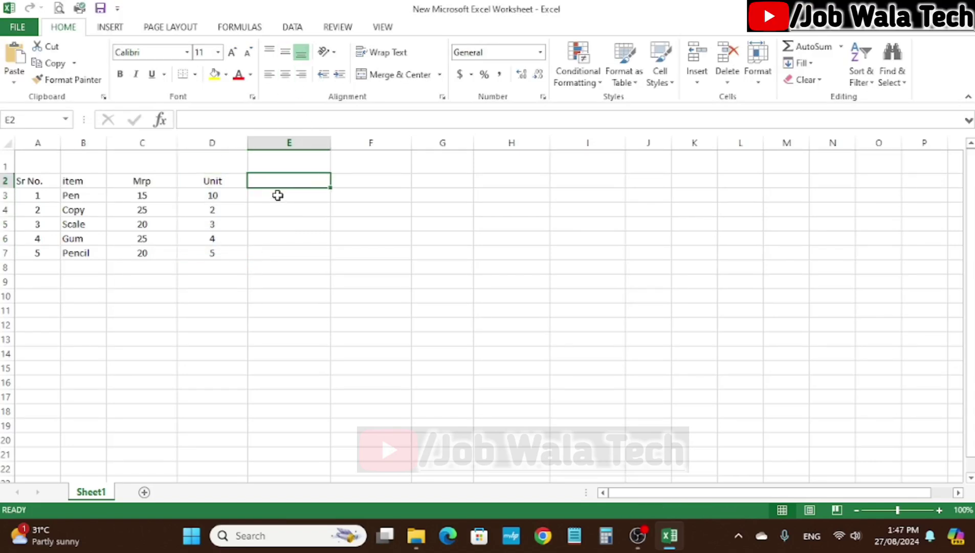
Add the heading 'Total Price' in E2.
type("Total Prix")
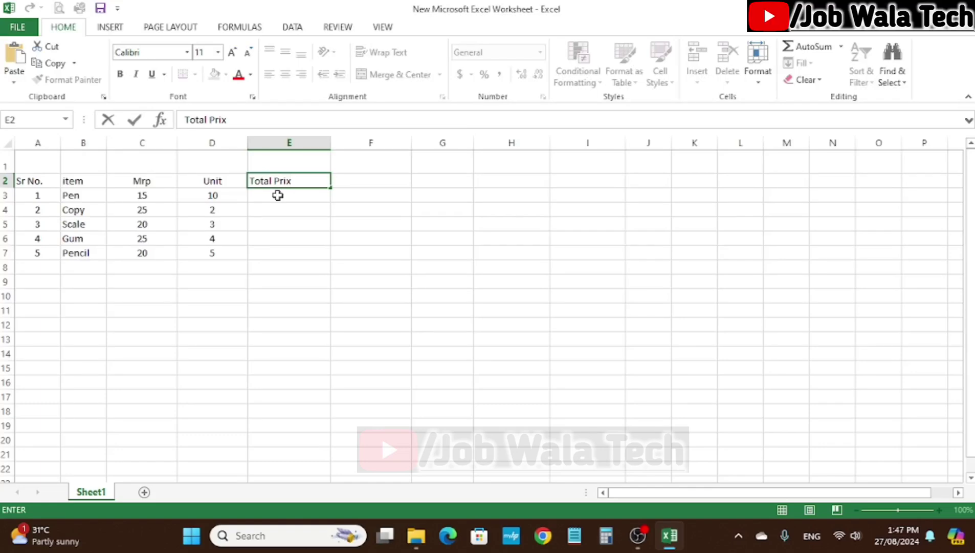
key("BackSpace")
type("ce")
key("Return")
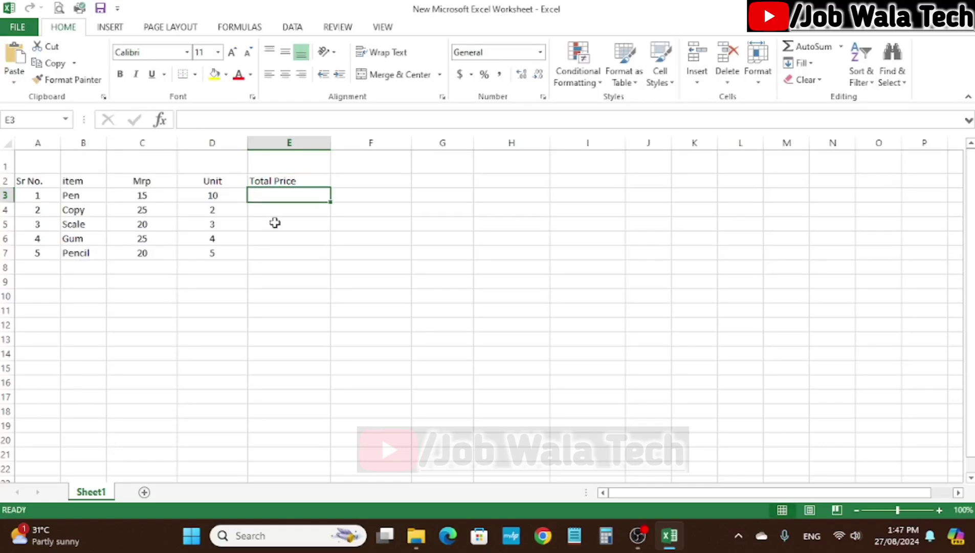
Enter =C3*D3 in E3 to give Pen's total price of 150.
type("=")
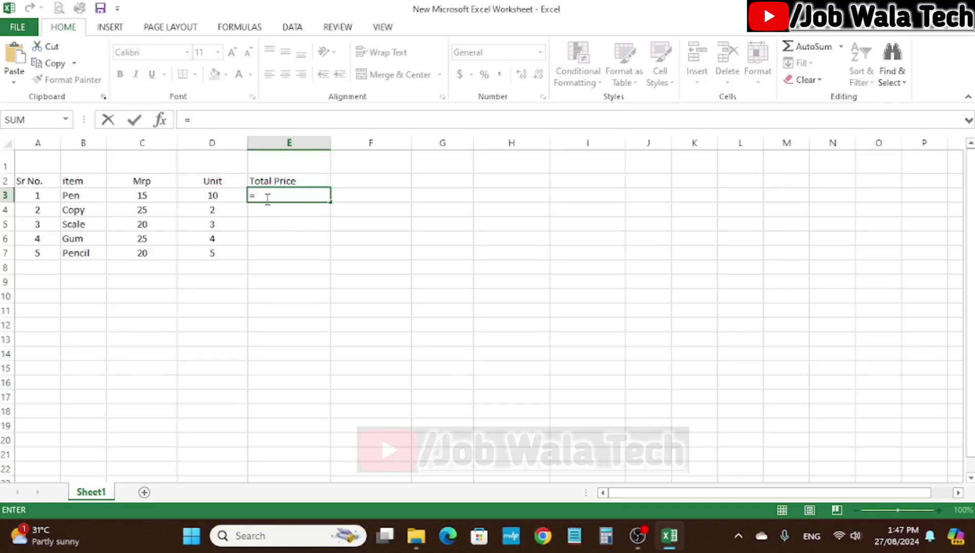
left_click(153, 197)
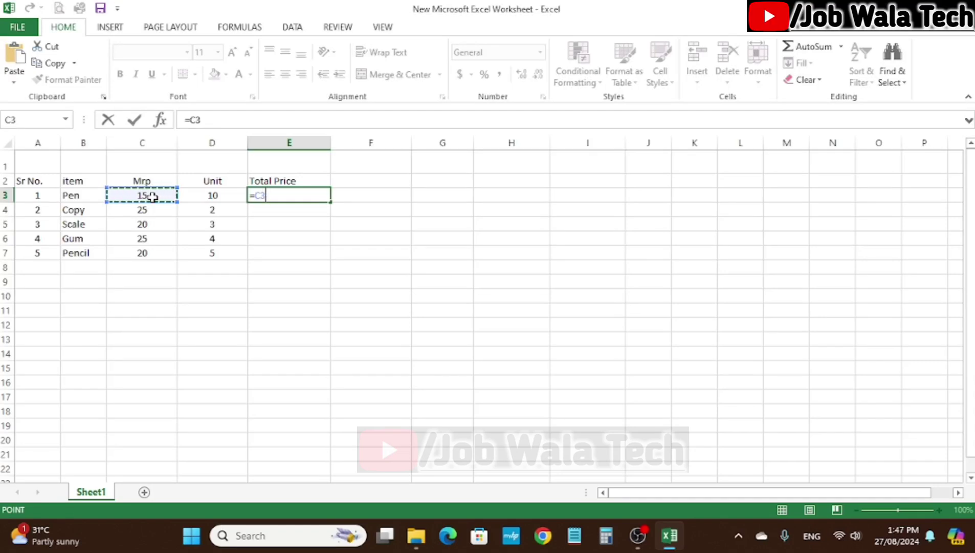
type("8")
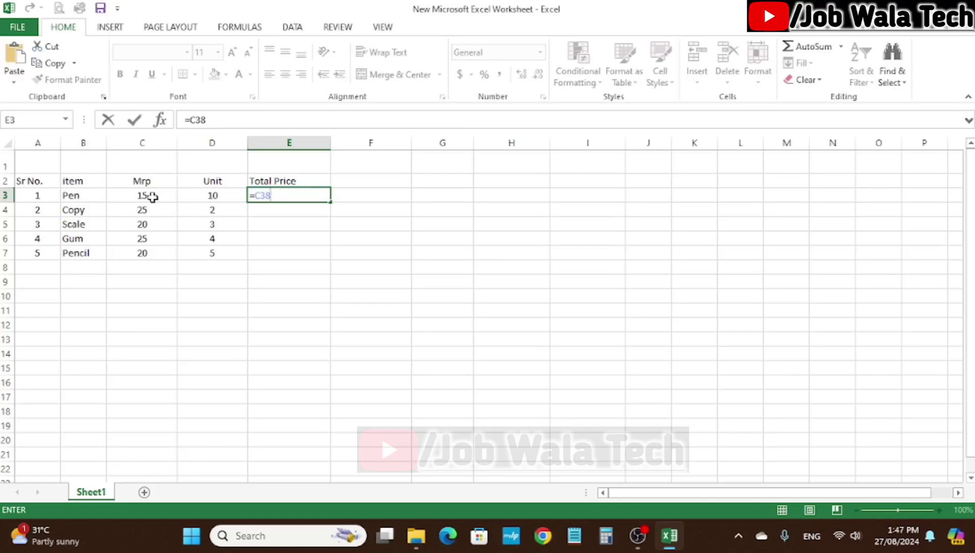
key("BackSpace")
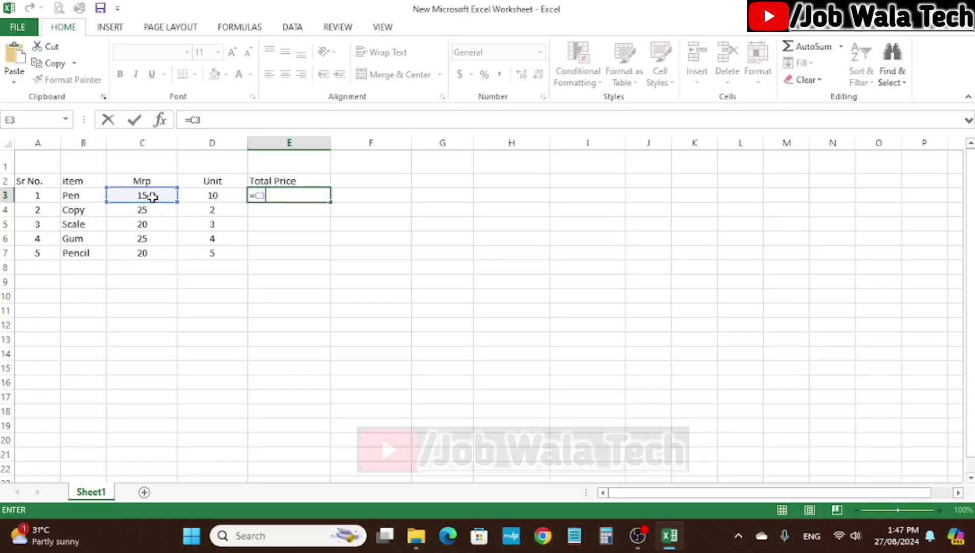
type("*")
left_click(218, 195)
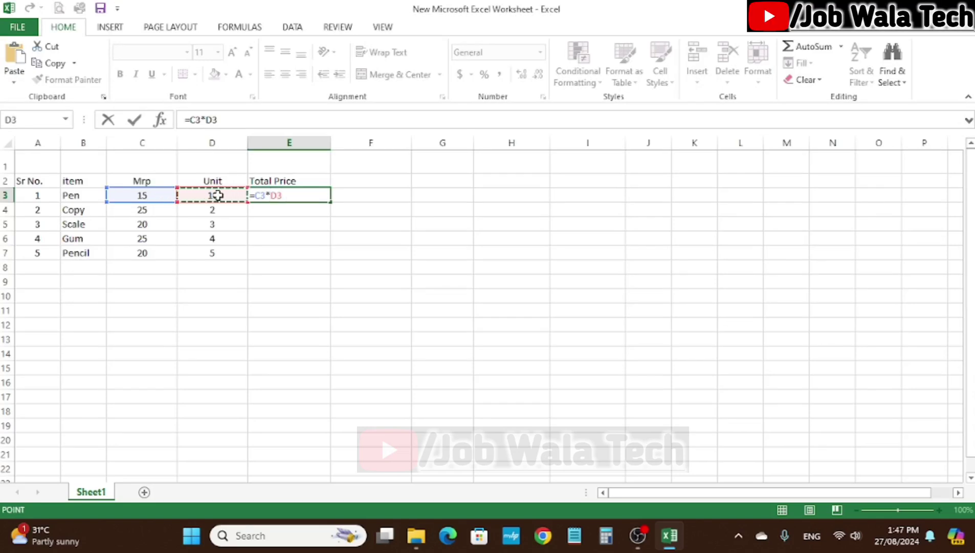
key("Return")
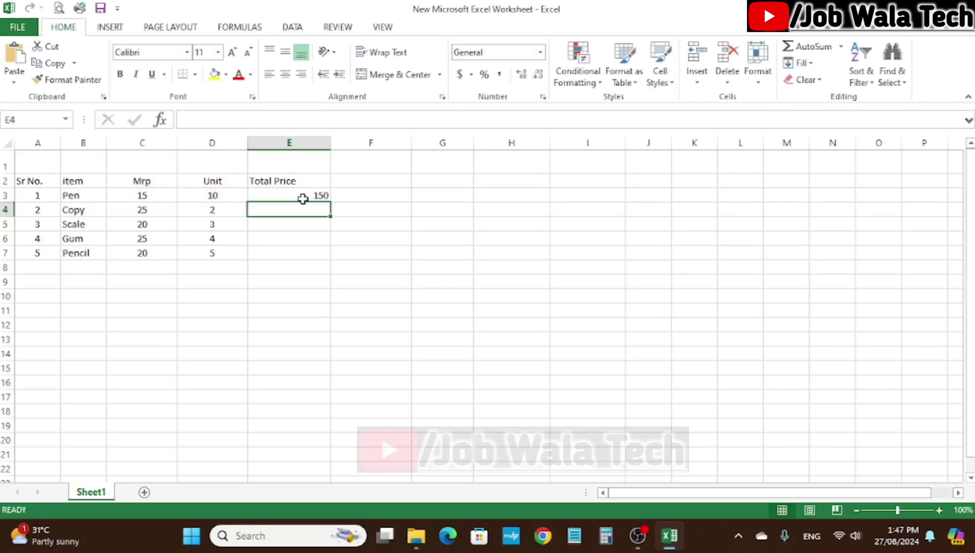
Enter =C4*D4 in E4 to give Copy's total price of 50.
type("=")
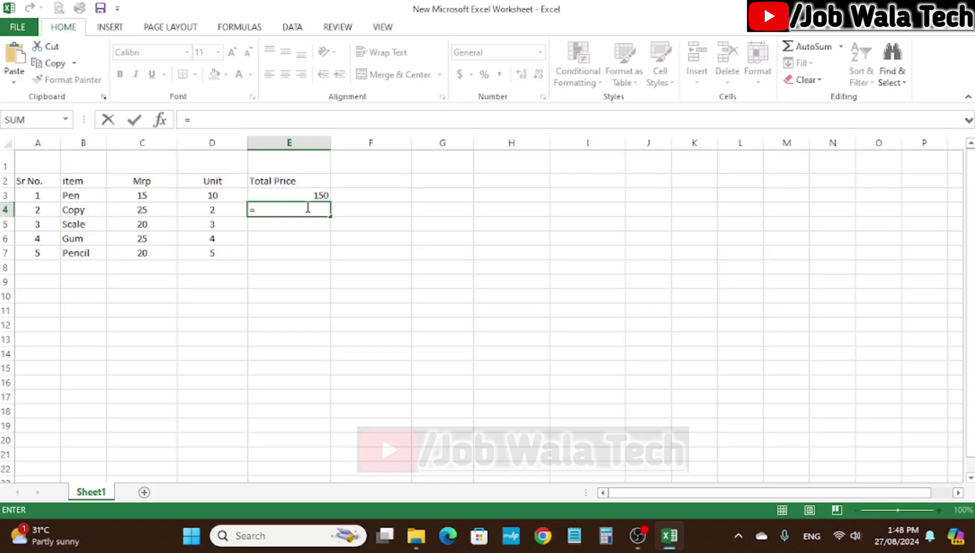
left_click(143, 209)
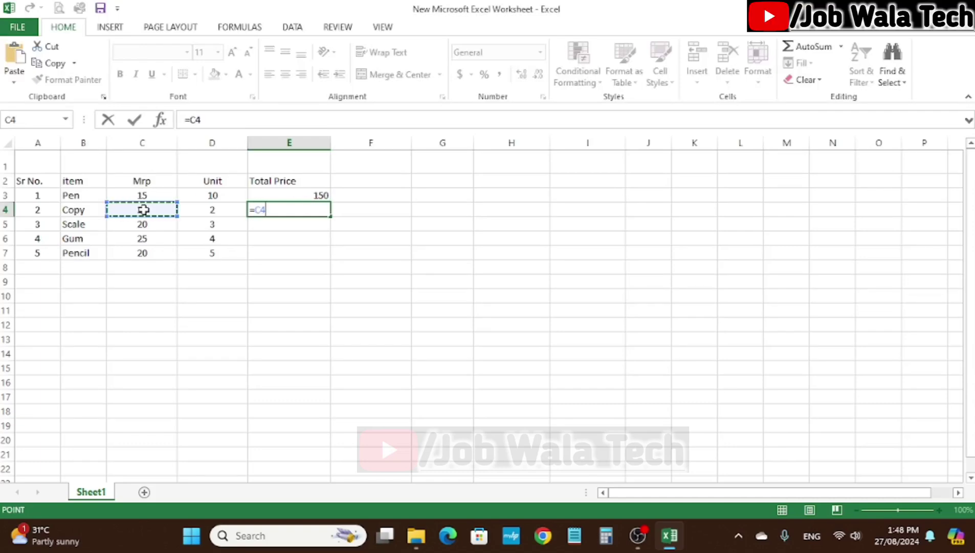
type("*")
left_click(203, 207)
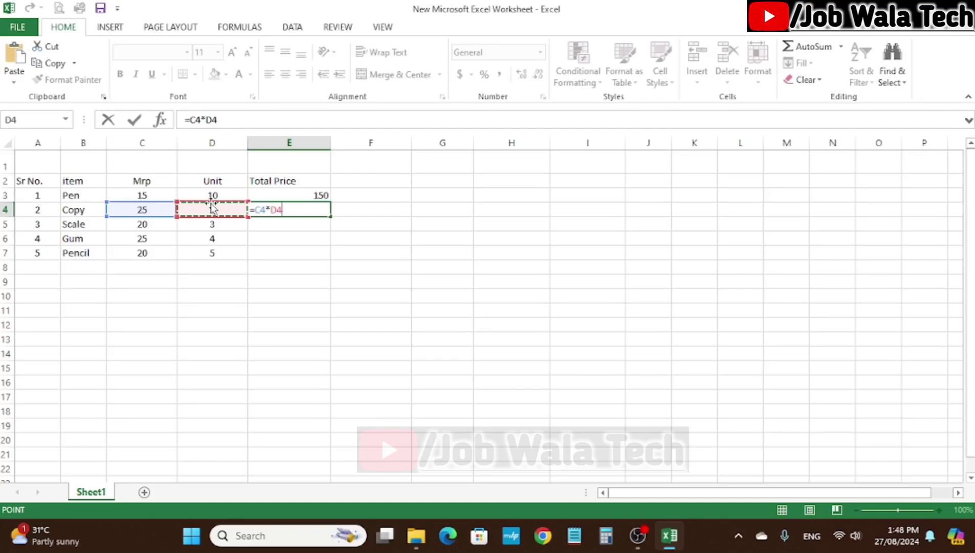
key("Return")
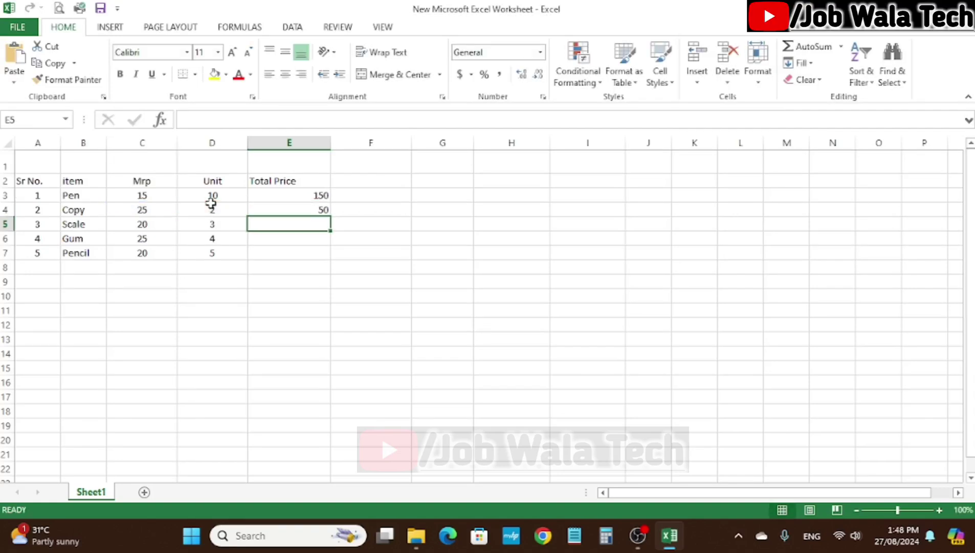
left_click(321, 197)
left_click(326, 211)
Fill the Total Price formula down to E7 (60, 100, 100) and select the A2:E7 table.
left_click_drag(330, 216, 328, 262)
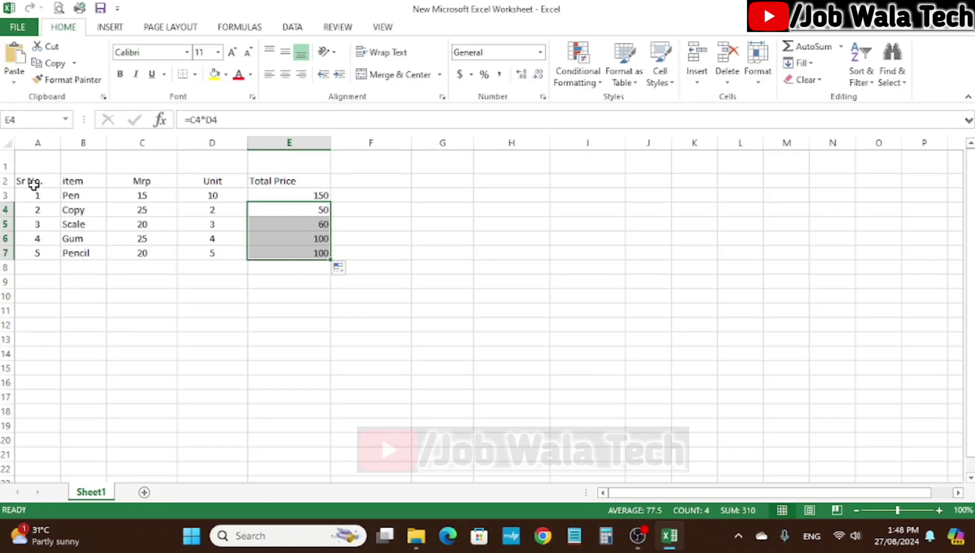
left_click_drag(28, 185, 300, 248)
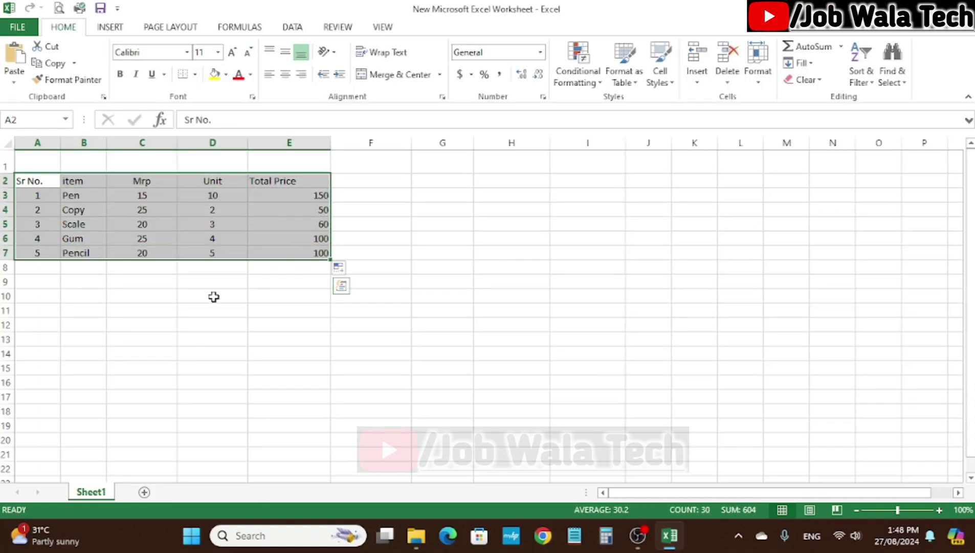
left_click(213, 294)
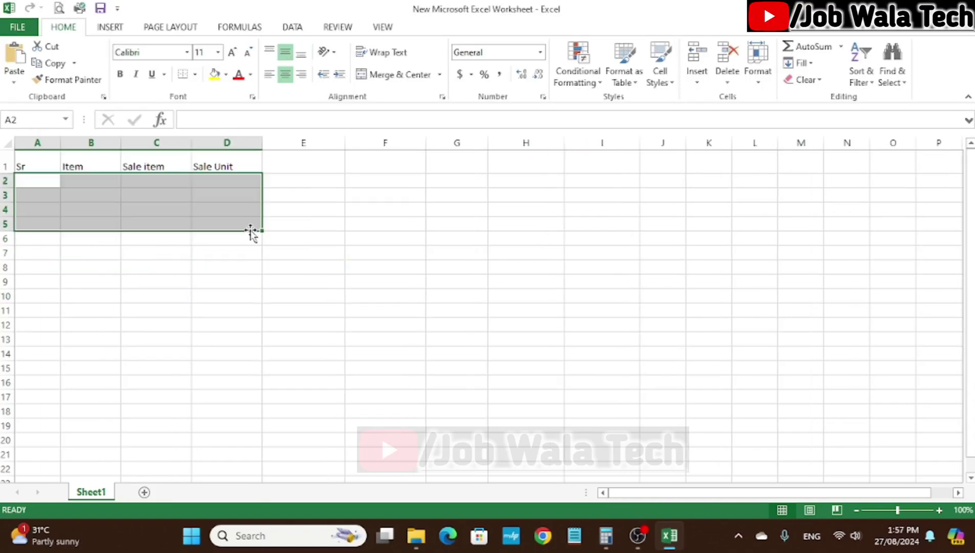
Enter serial numbers 1, 2 and 3 in A2:A4 under Sr.
left_click(30, 207)
left_click(51, 182)
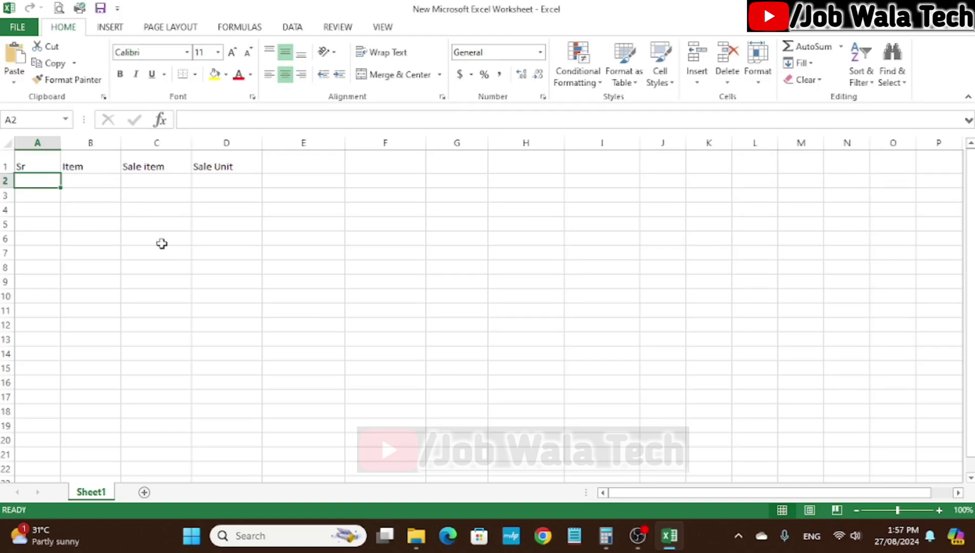
type("1")
key("Return")
type("2")
key("Return")
type("3")
key("Return")
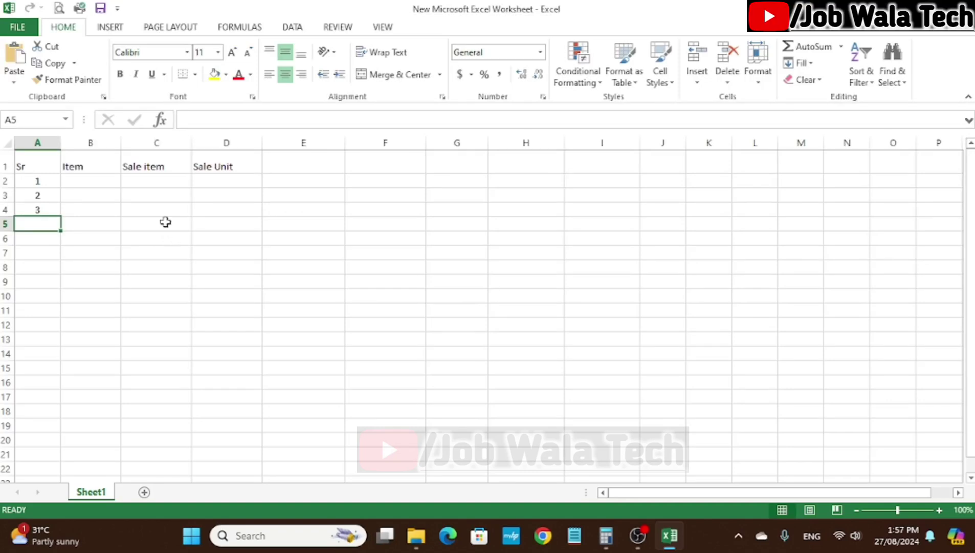
Enter the items Pen, Copy and Pencil in B2:B4 under Item.
left_click(116, 182)
type("Pen")
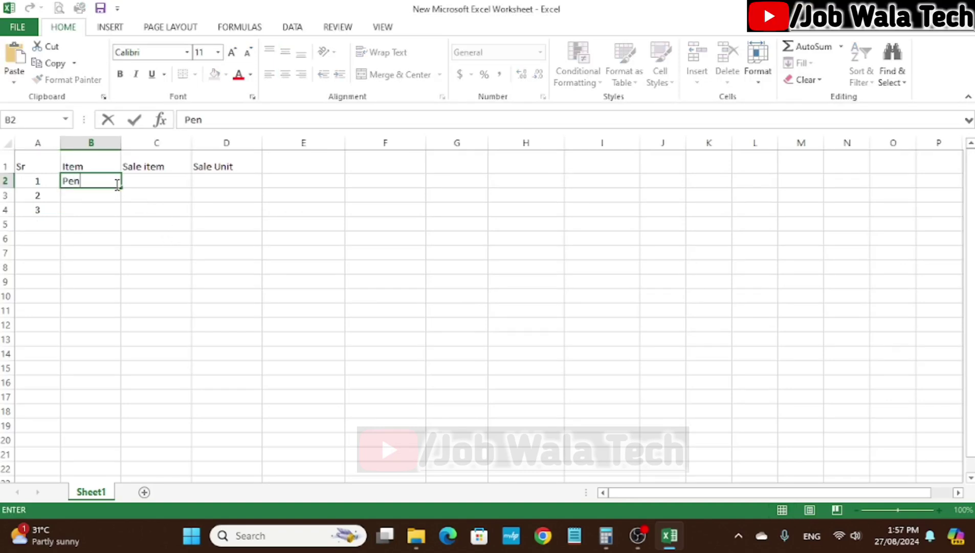
key("Return")
type("Copy")
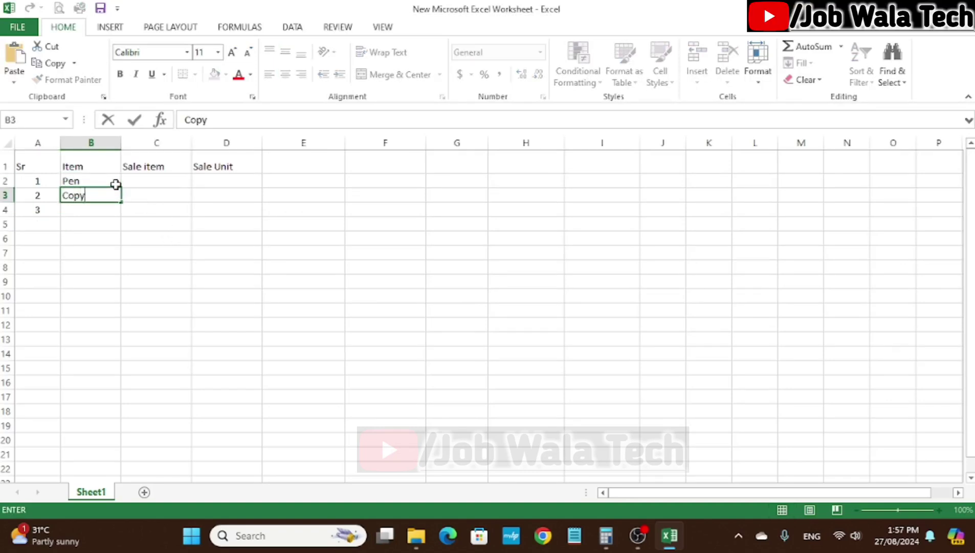
key("Return")
type("p")
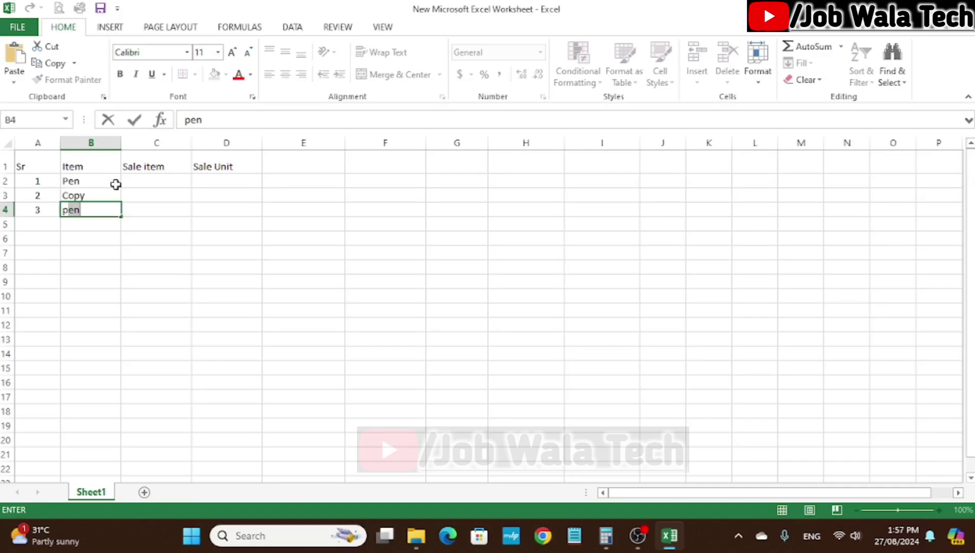
key("BackSpace")
key("BackSpace")
type("Pencil")
key("Tab")
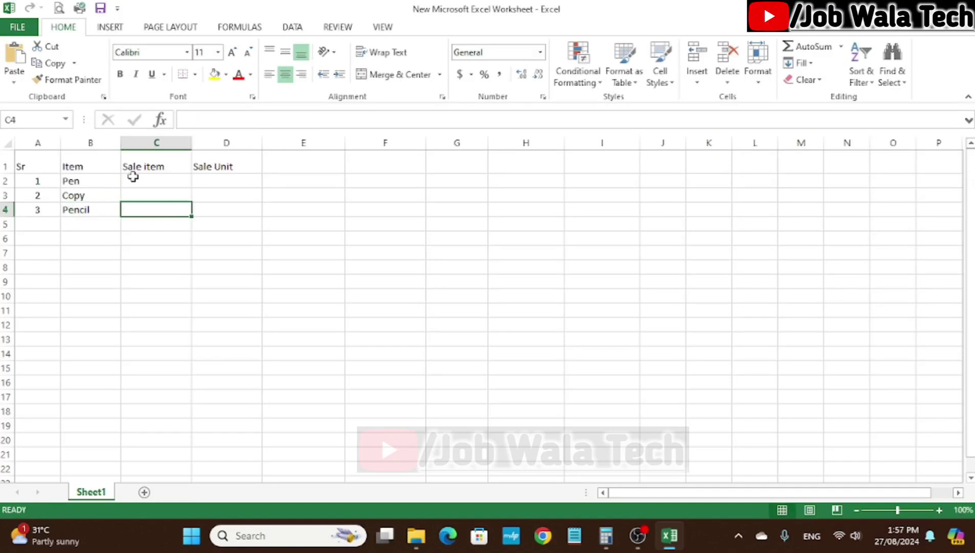
left_click(133, 179)
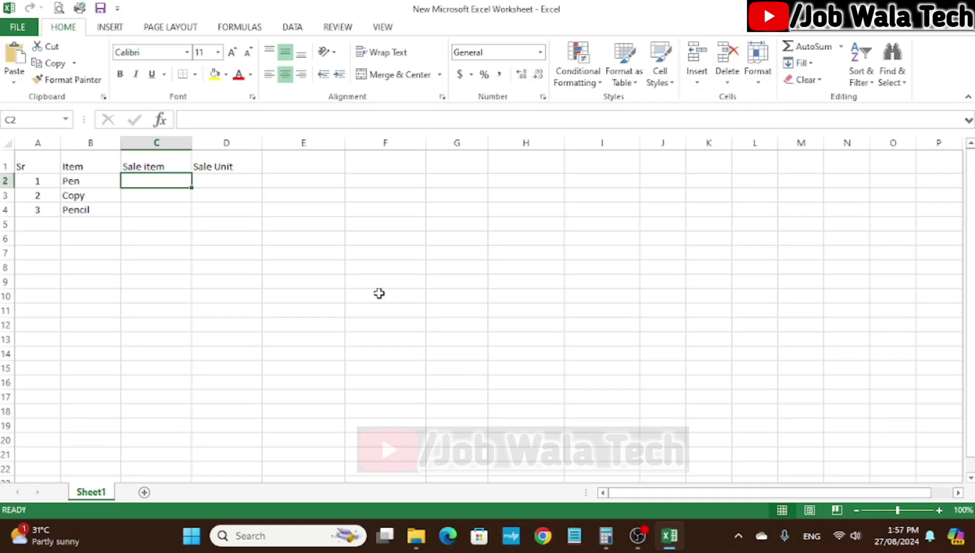
Enter Sale item values 2000, 1500 and 1000 in C2:C4.
type("1")
key("BackSpace")
type("2000")
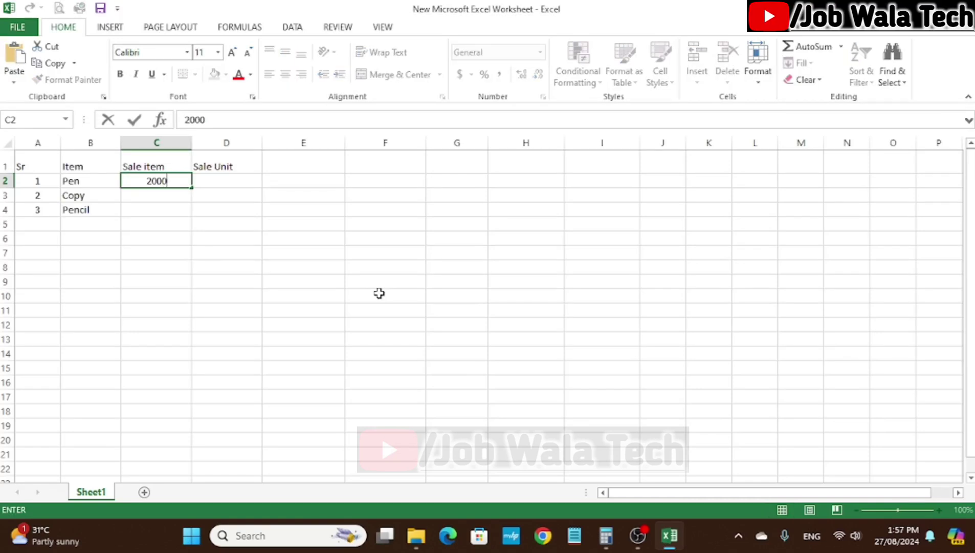
key("Return")
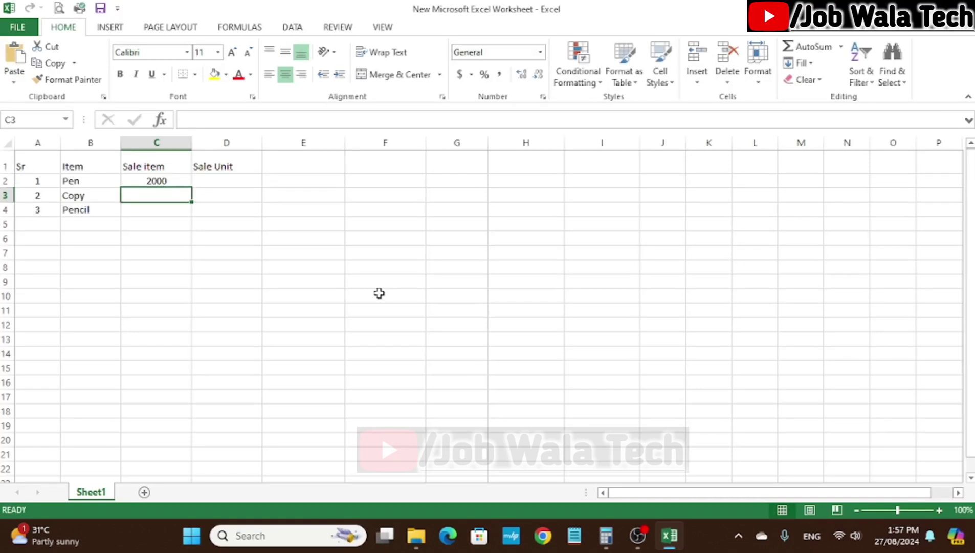
type("1500")
key("Return")
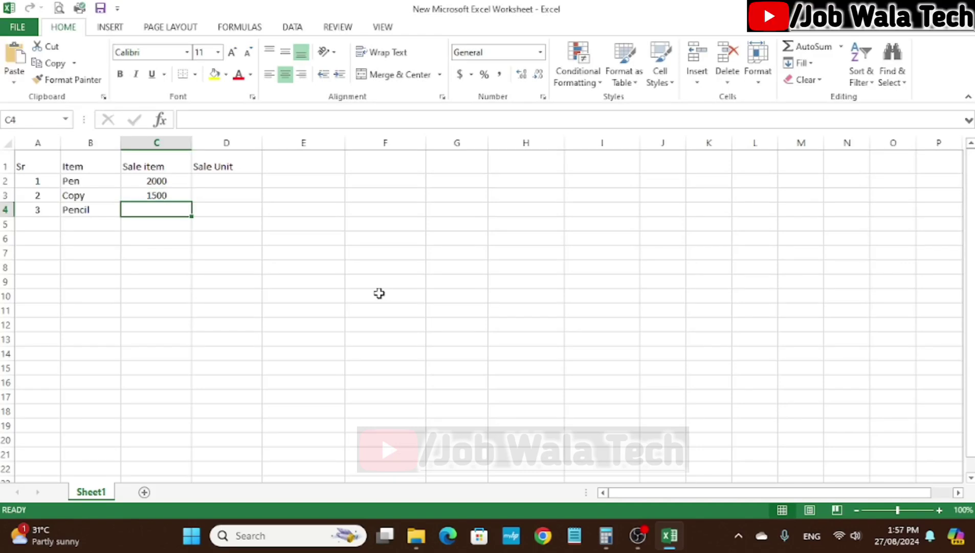
type("1000")
key("Return")
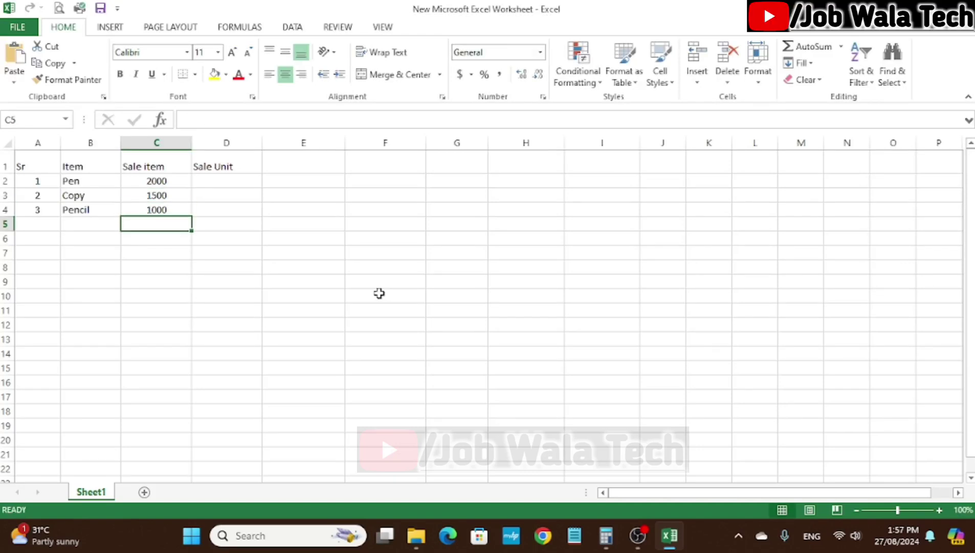
Enter Sale Unit values 300, 100 and 100 in D2:D4.
left_click(220, 187)
type("3")
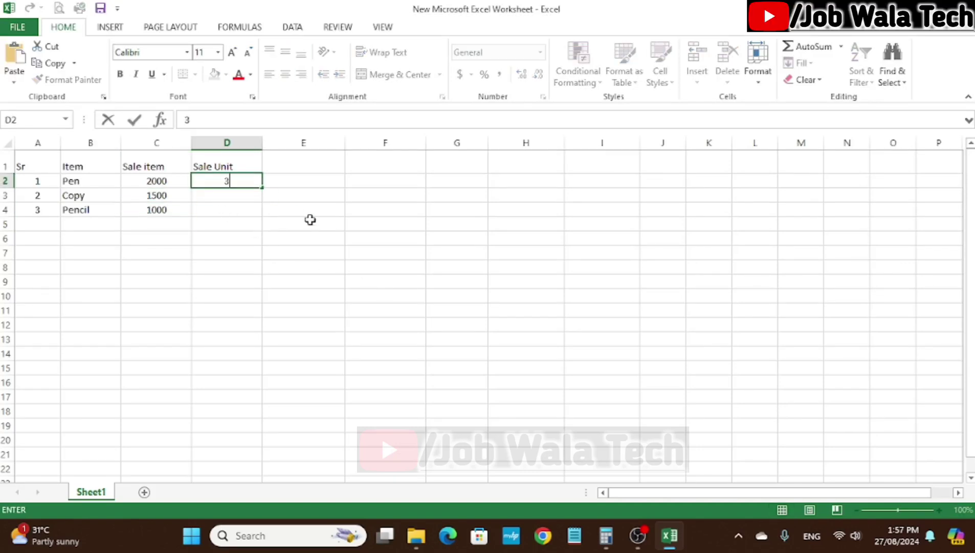
type("00")
key("Return")
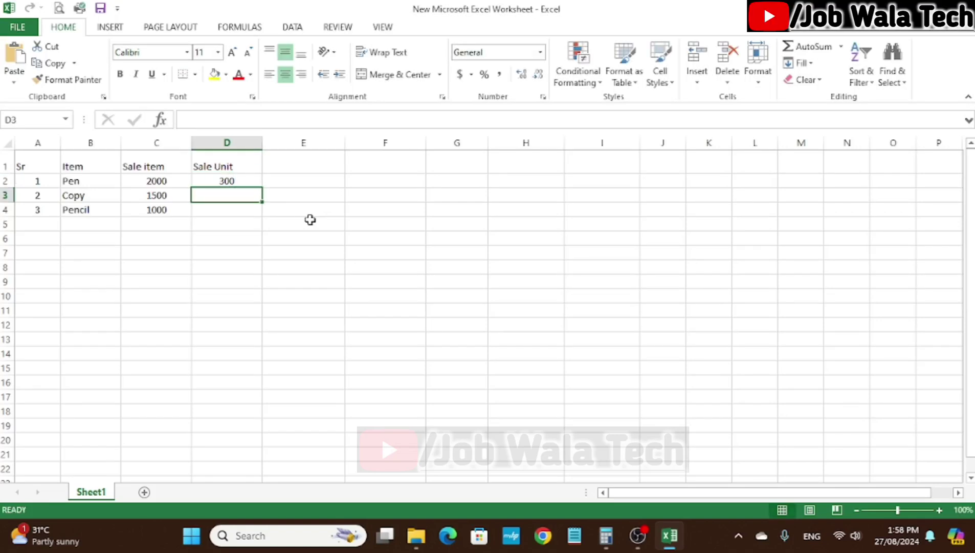
type("100")
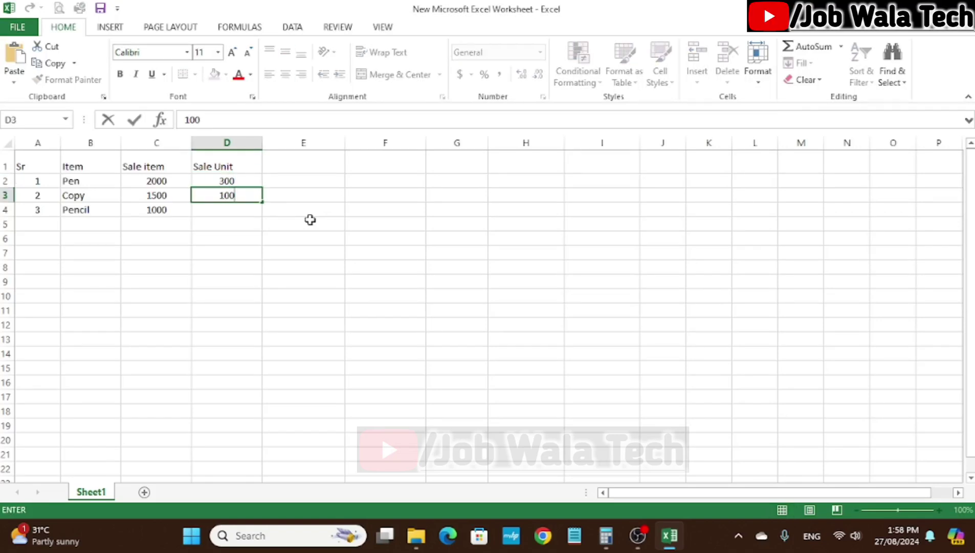
key("Return")
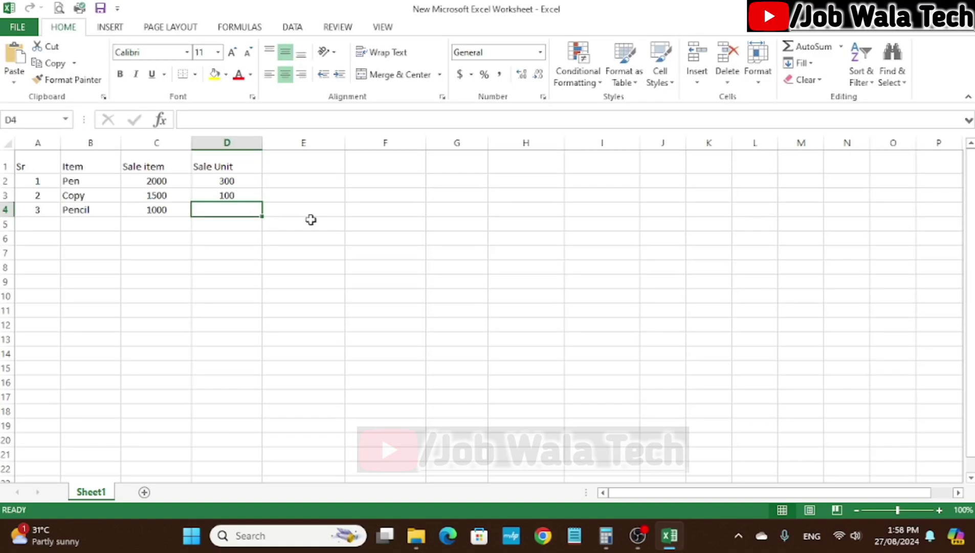
type("100")
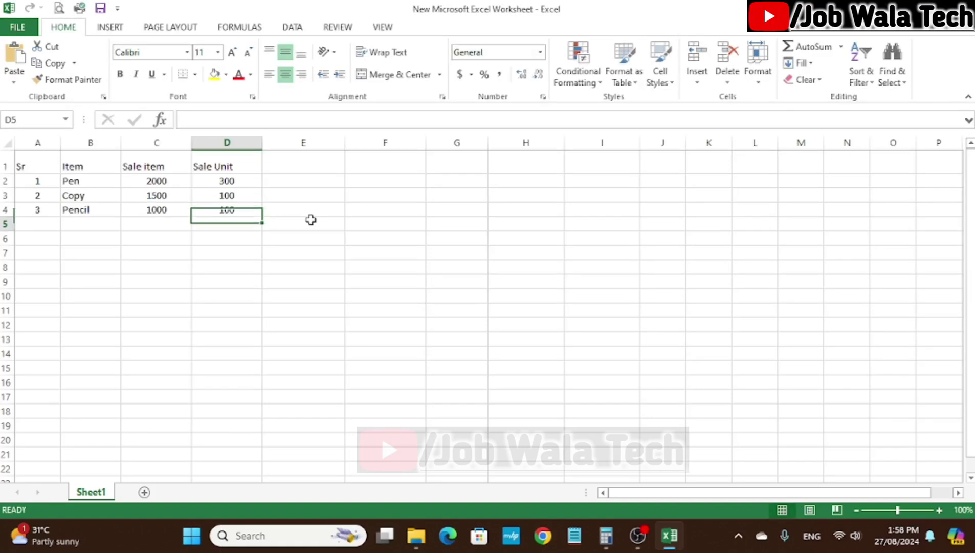
key("Return")
Add the heading 'Per Unit Rs' in E1.
left_click(312, 161)
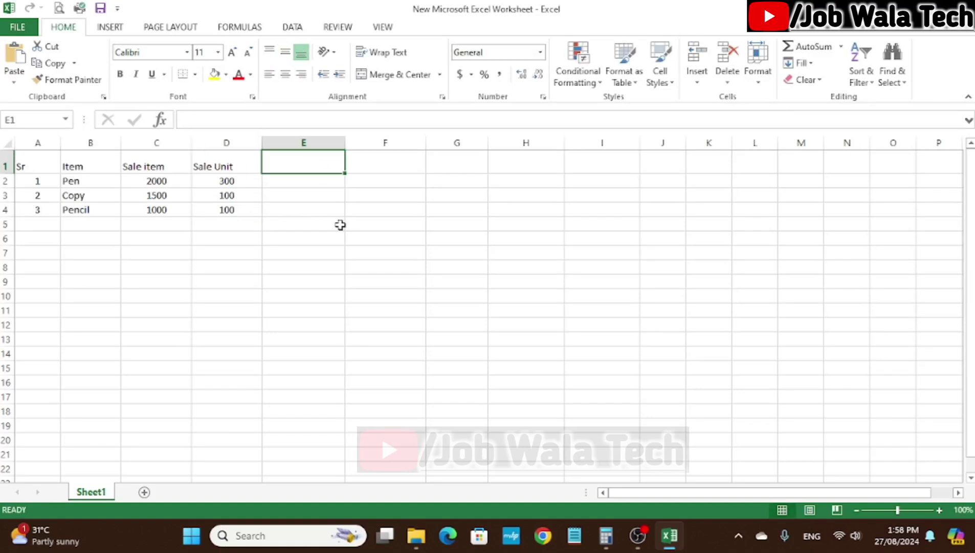
type("Per Uni")
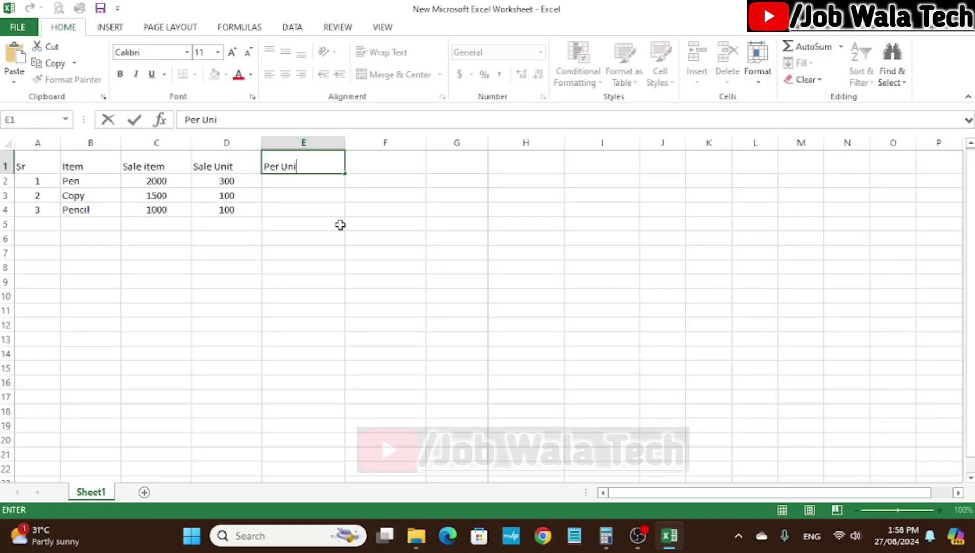
type("t Rs")
key("Return")
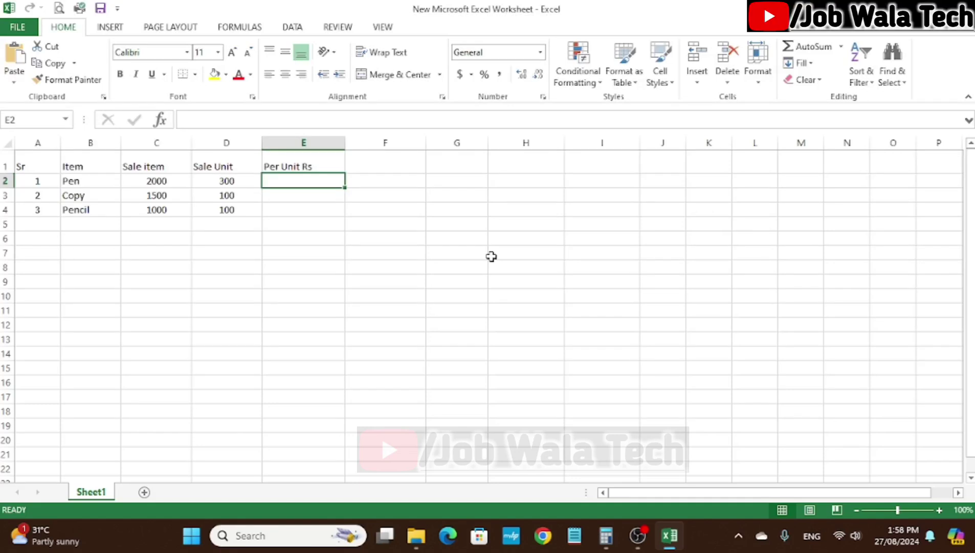
Enter =C2/D2 in E2 to get Pen's per-unit price 6.666666667.
type("=")
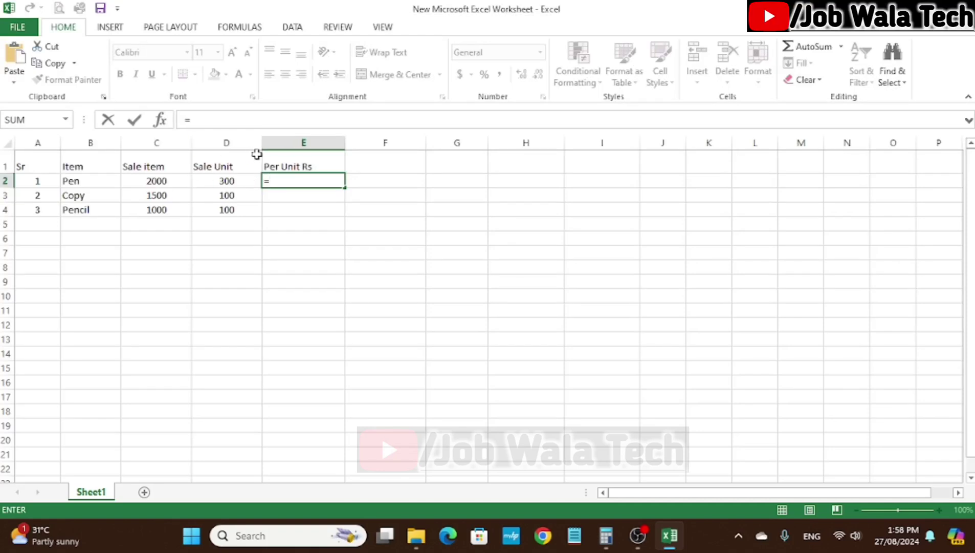
left_click(153, 180)
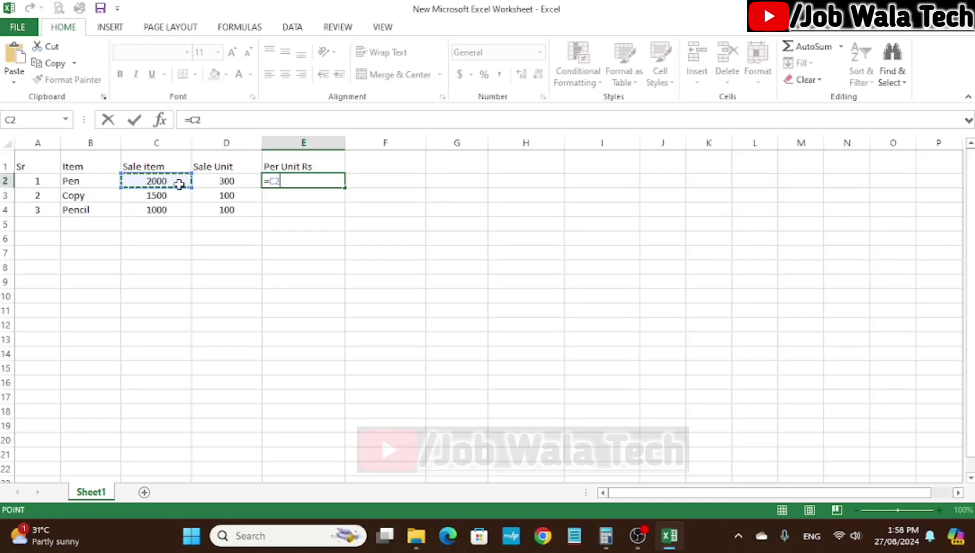
type("/")
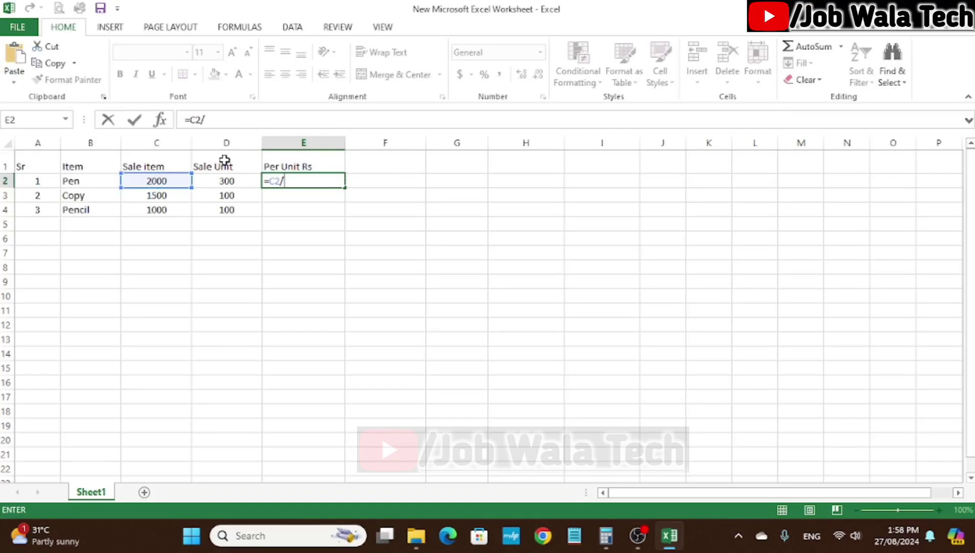
left_click(231, 180)
key("Return")
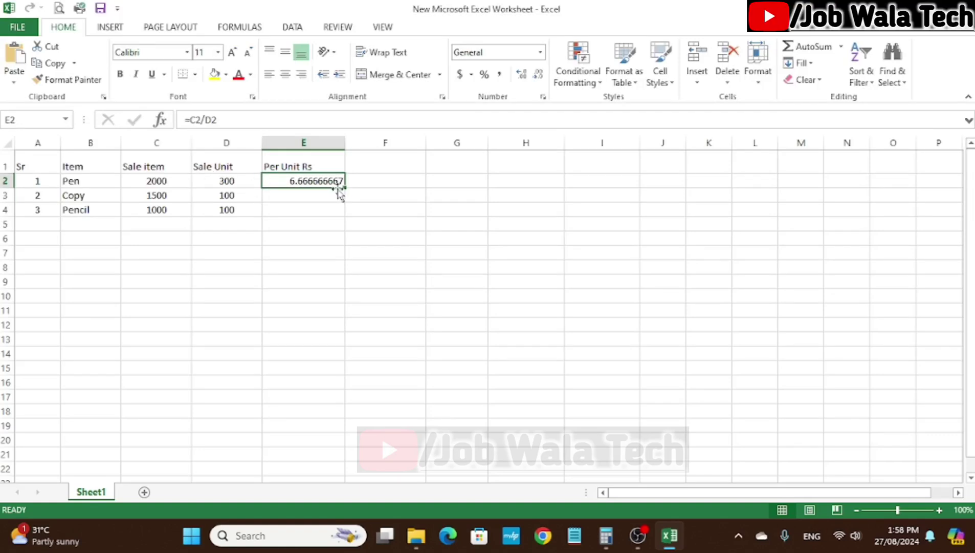
Fill the Per Unit Rs formula down to E4 and test =1000/5 (200) in D7.
left_click_drag(344, 189, 342, 211)
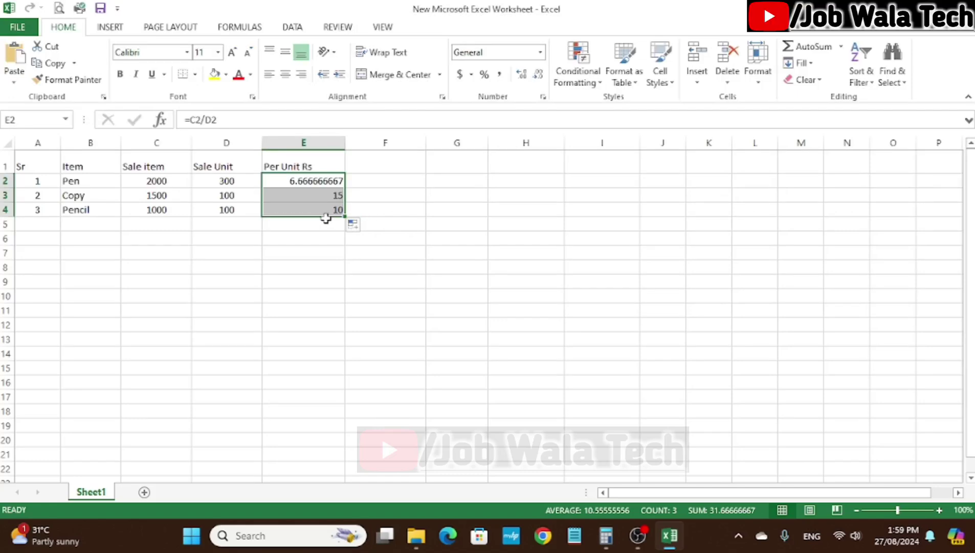
left_click(315, 237)
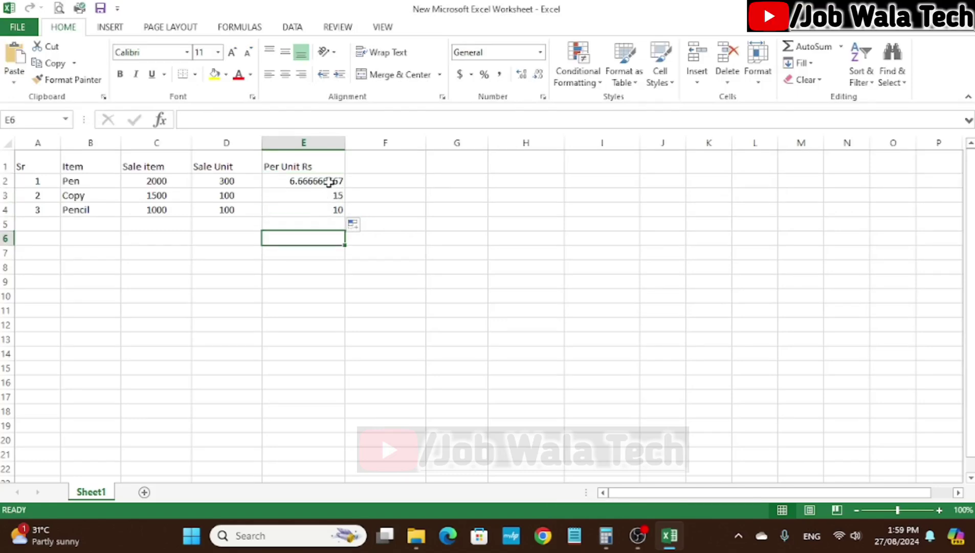
left_click(215, 254)
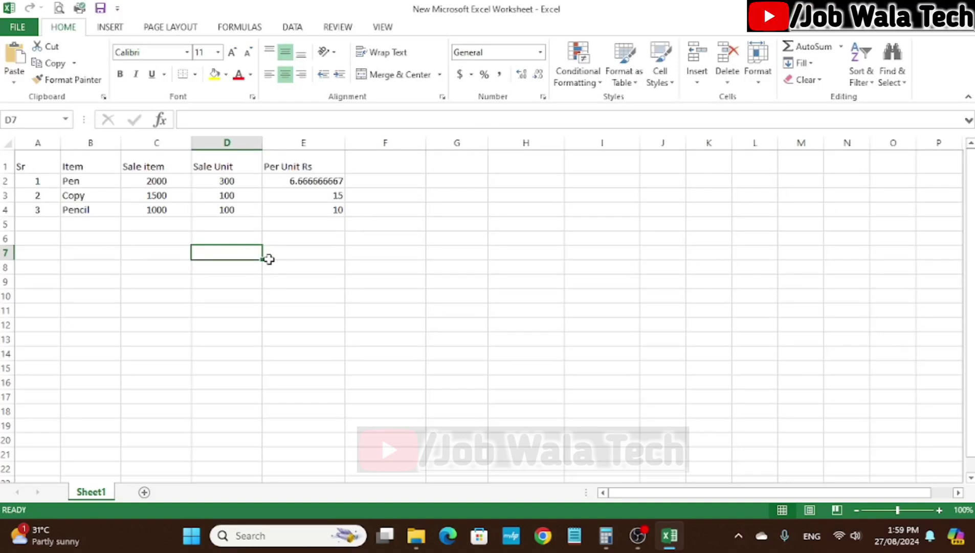
type("=1000/5")
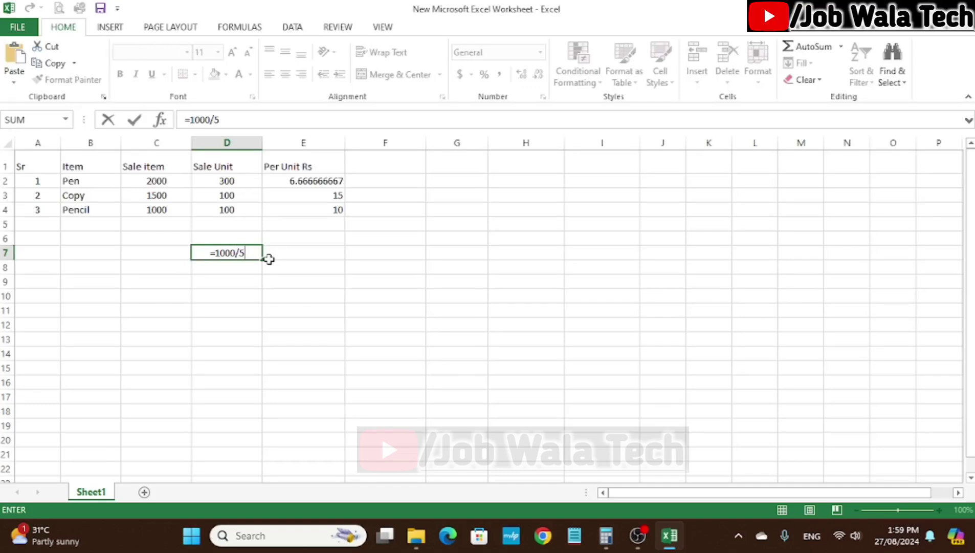
key("Return")
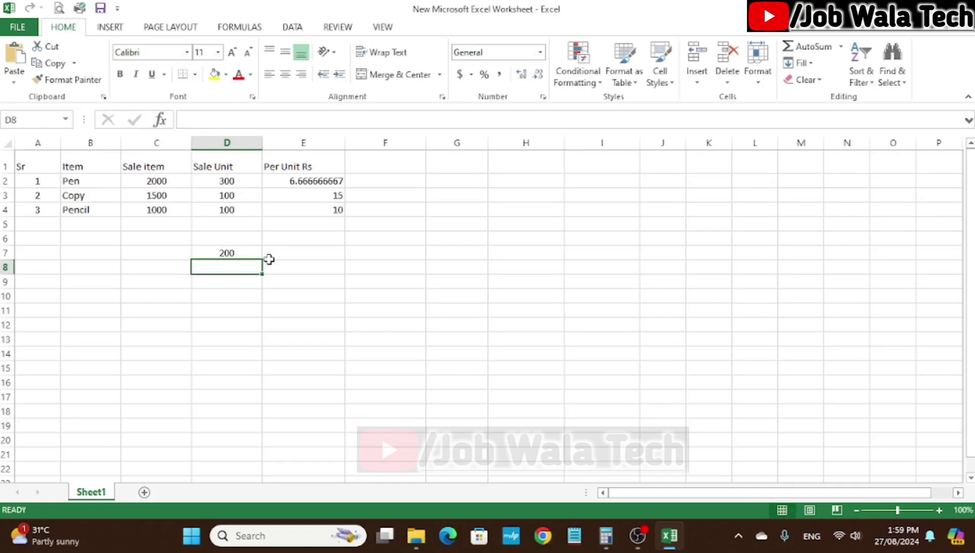
left_click(232, 252)
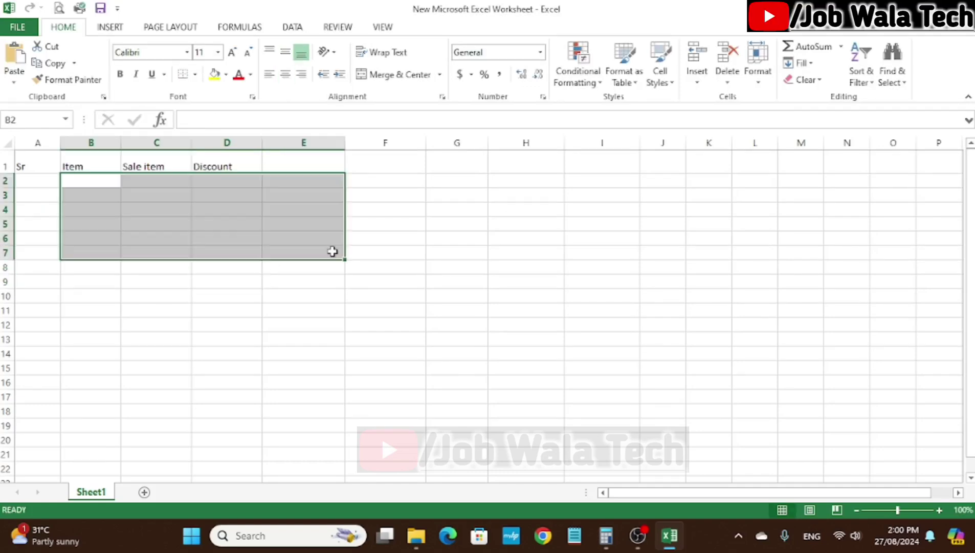
left_click(135, 195)
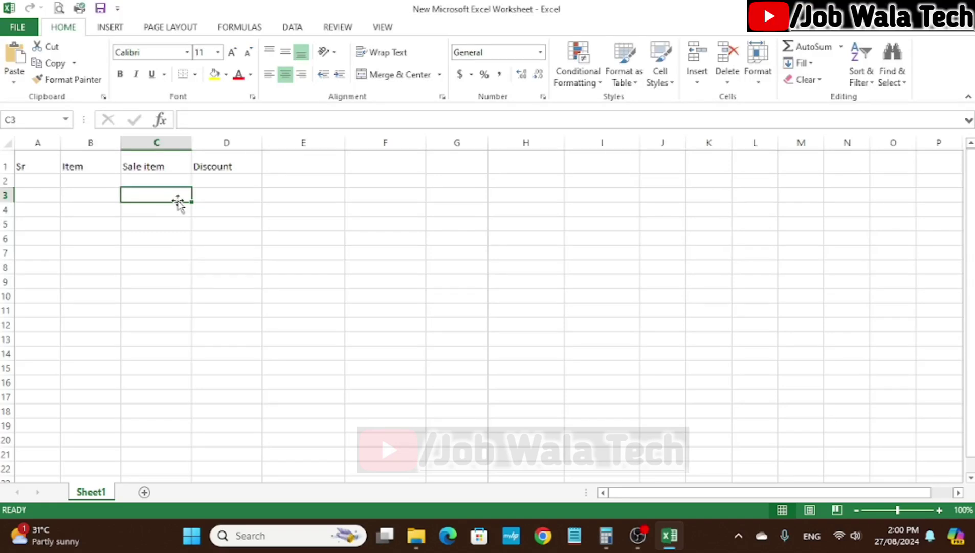
Enter sale item 1000 in C3 and discount 10 in D3.
type("1000")
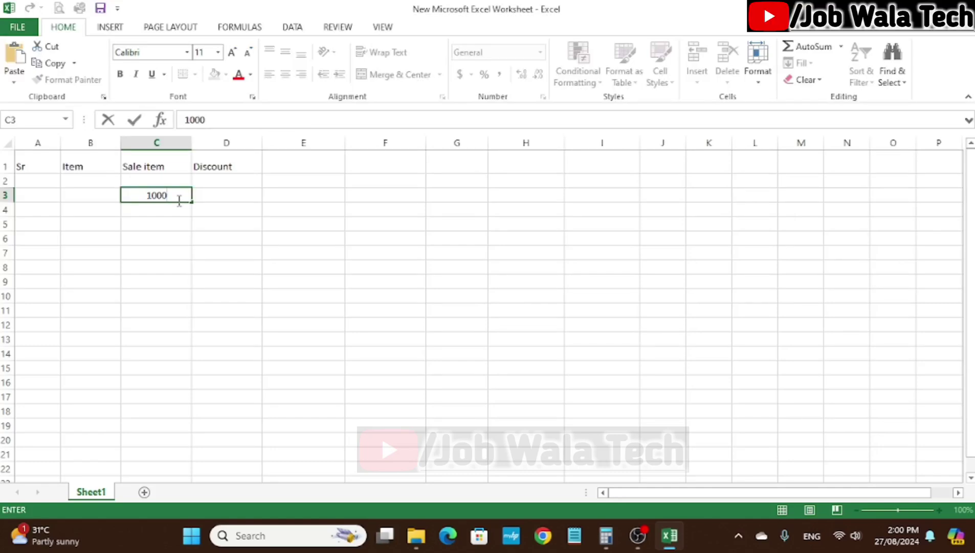
key("Tab")
type("10")
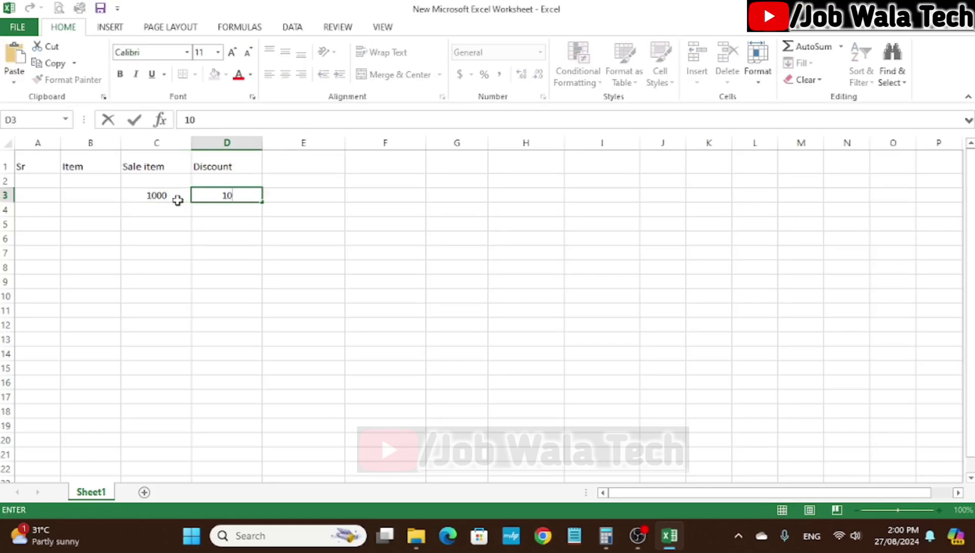
left_click(269, 234)
Enter =C3*D3% in E3 to give the 100 discount amount.
left_click(287, 194)
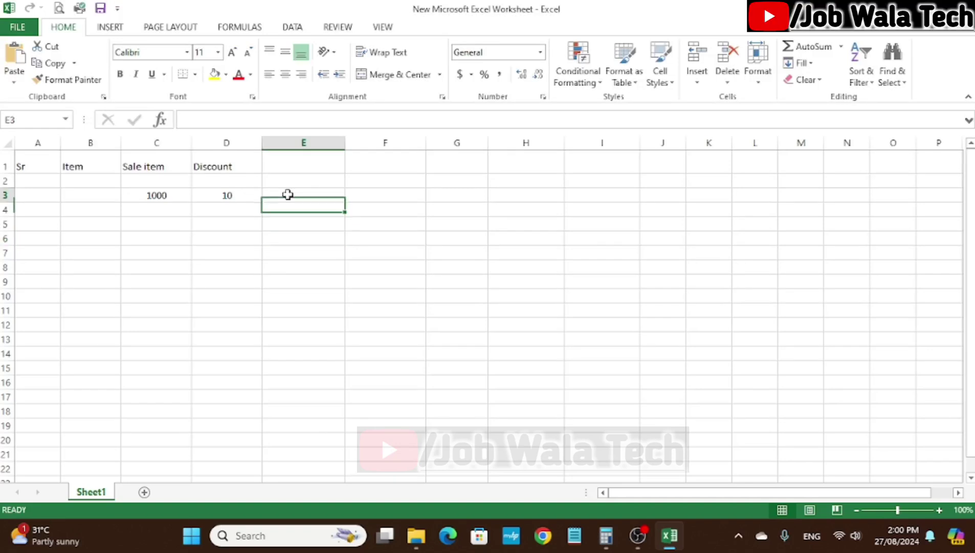
left_click(307, 251)
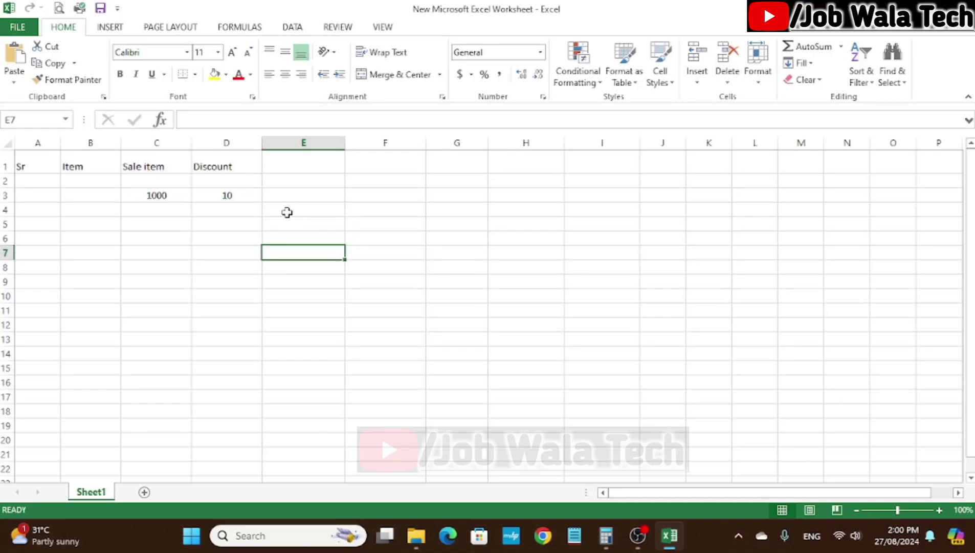
left_click(287, 196)
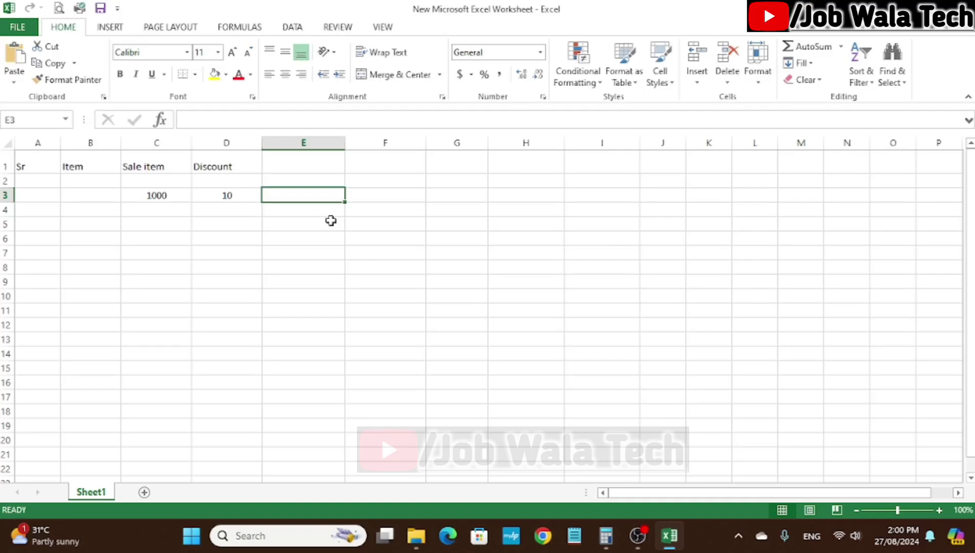
type("=")
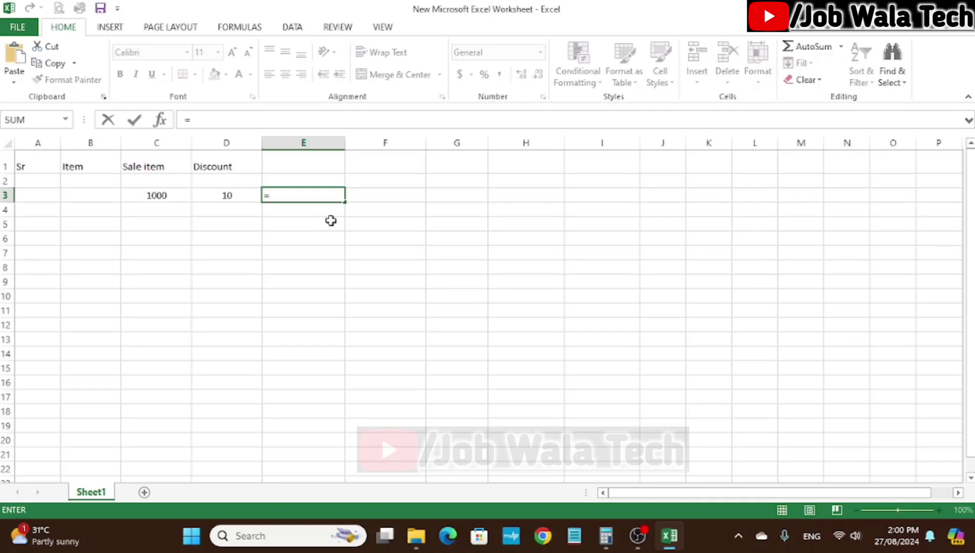
left_click(168, 200)
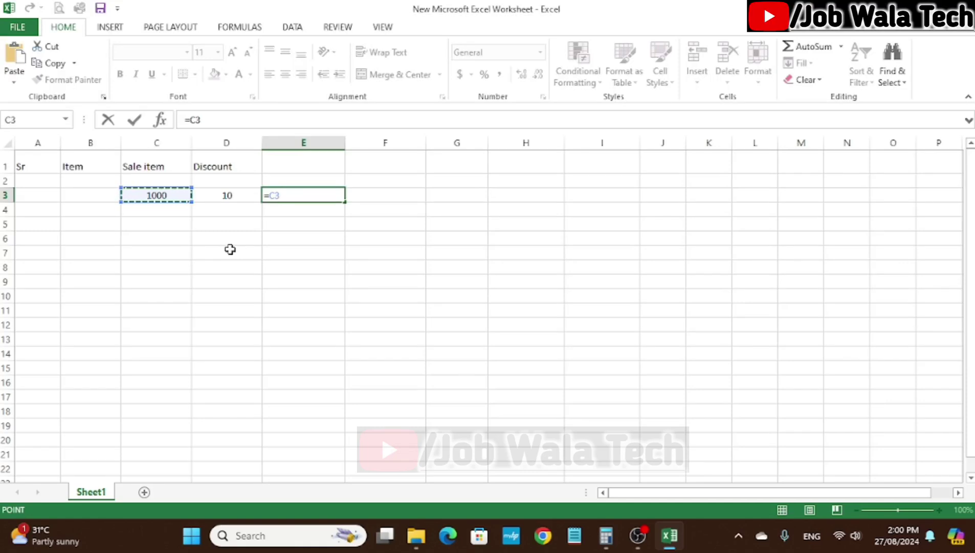
type("*")
left_click(227, 196)
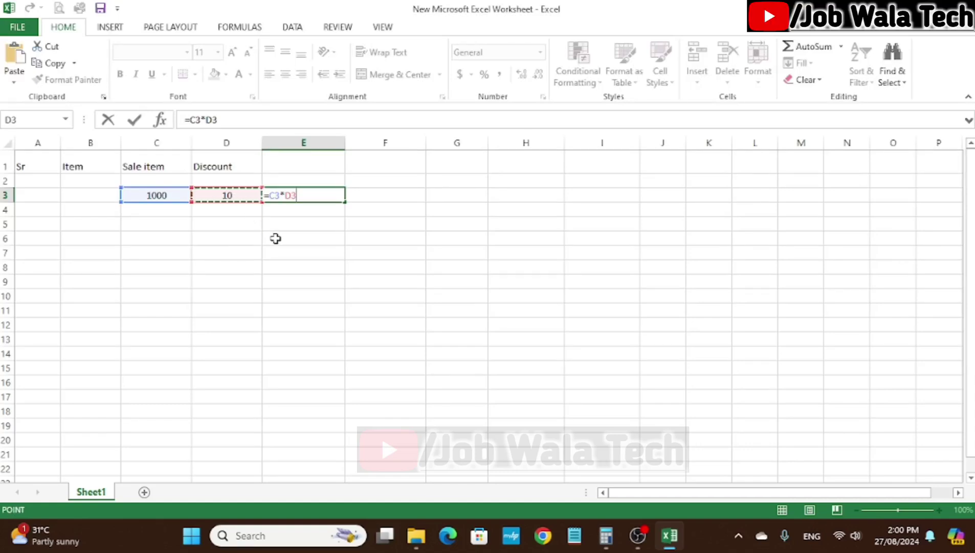
type("%")
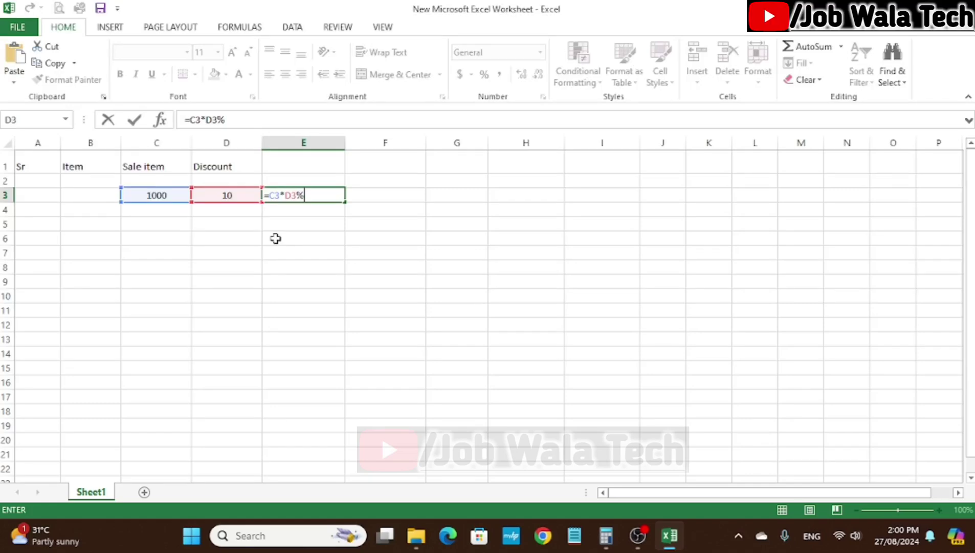
key("Return")
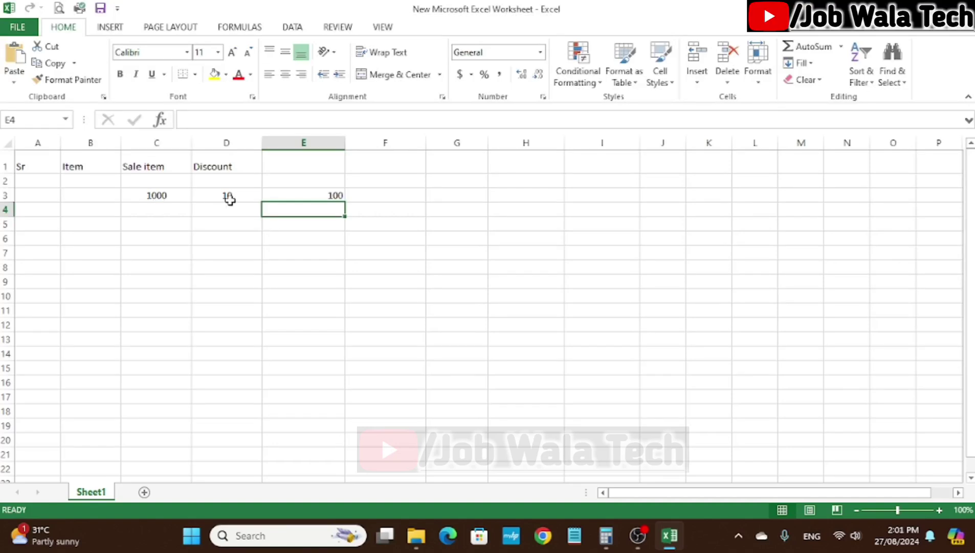
double_click(248, 198)
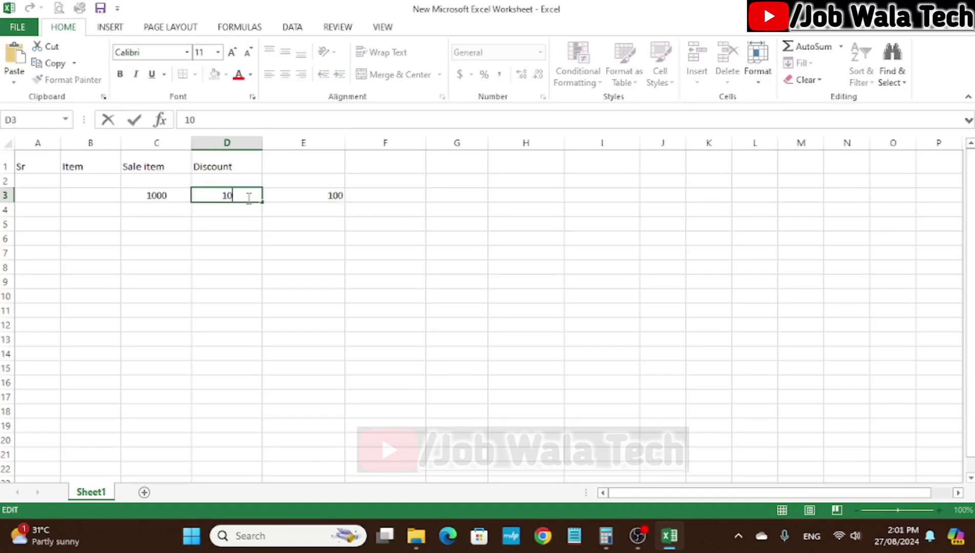
left_click(290, 216)
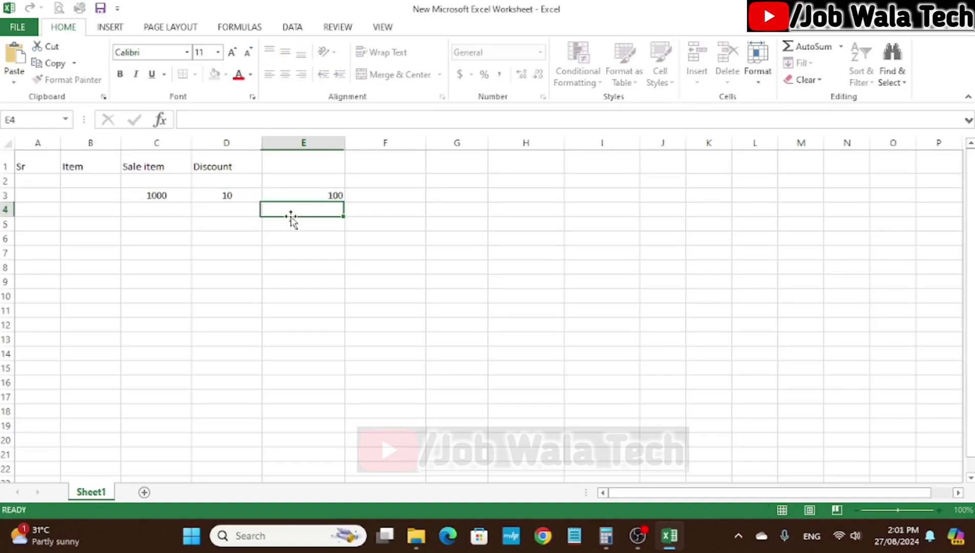
Enter =C3-E3 in F3 to give the net price 900.
left_click(402, 197)
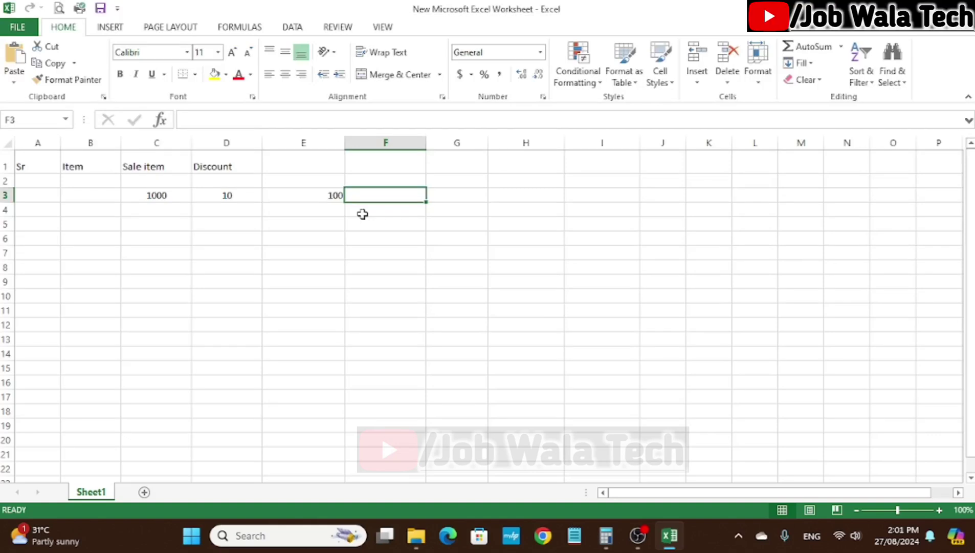
type("=")
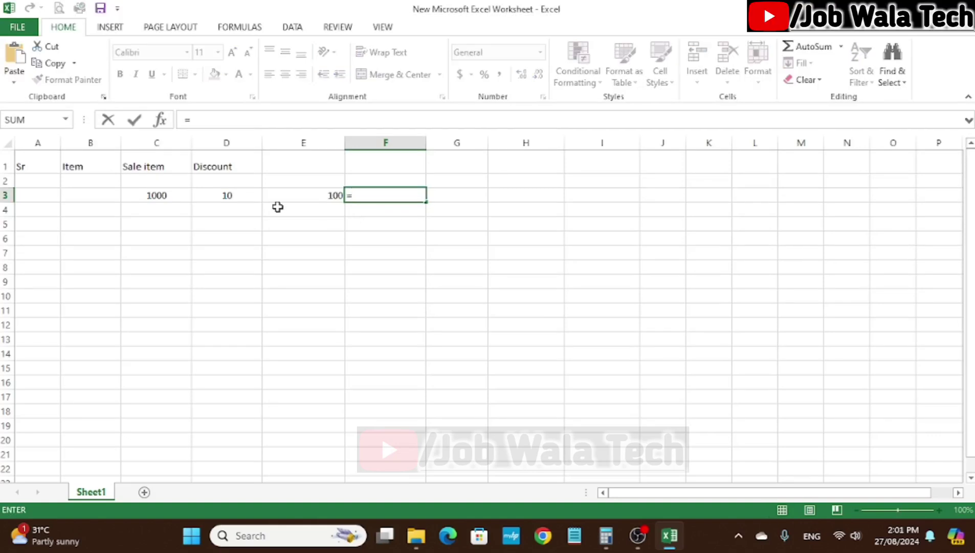
left_click(135, 194)
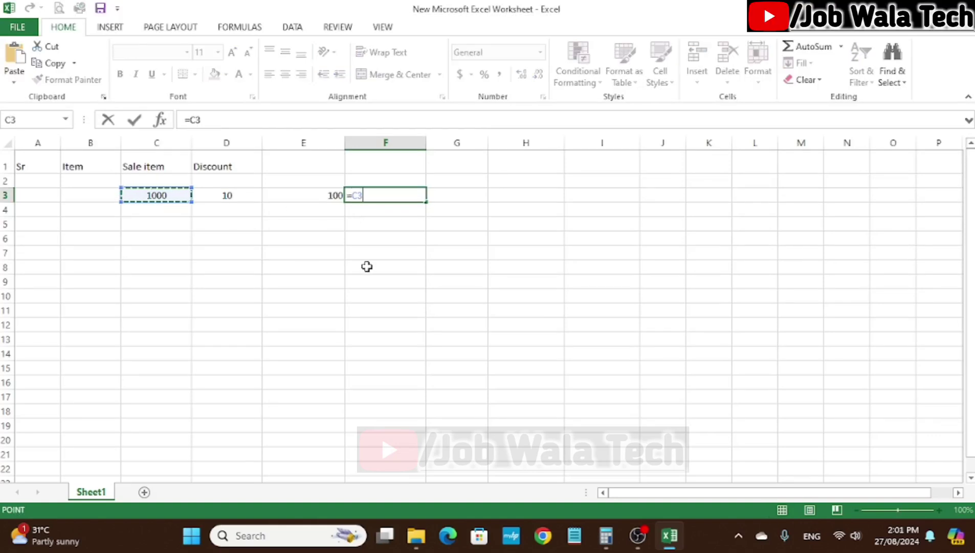
type("-")
left_click(327, 196)
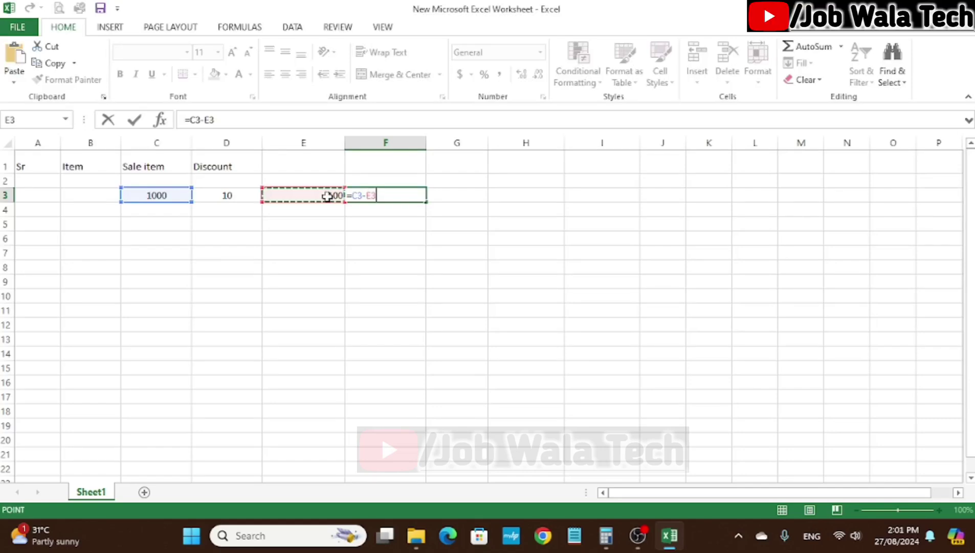
key("Return")
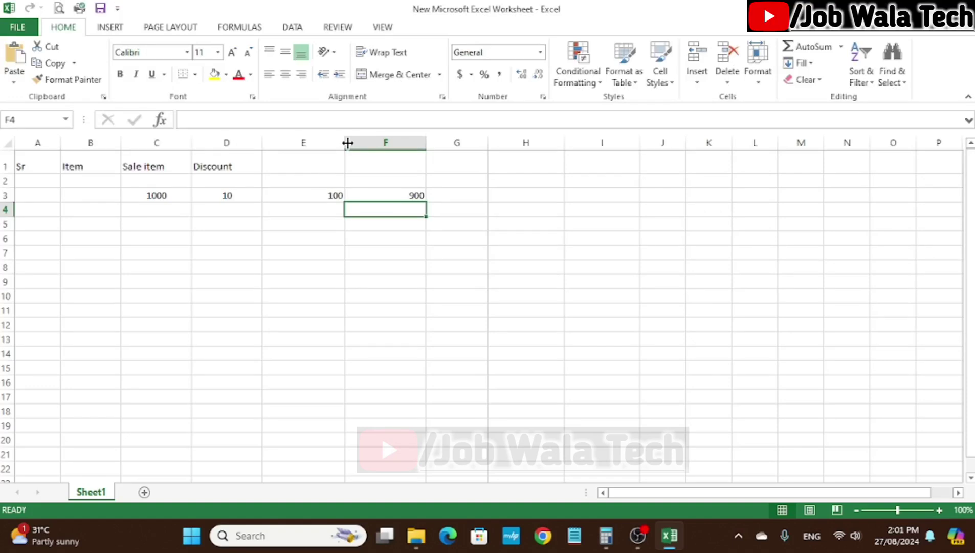
Narrow column E by dragging its right header border.
left_click_drag(345, 142, 303, 143)
left_click(299, 209)
left_click(188, 212)
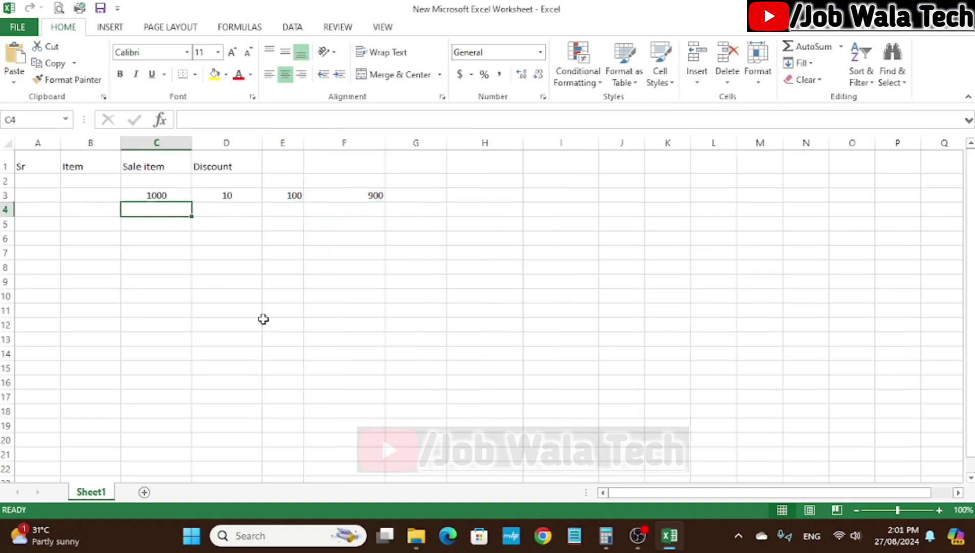
Enter sale item 2000 in C4 and discount 40 in D4.
type("2000")
key("Tab")
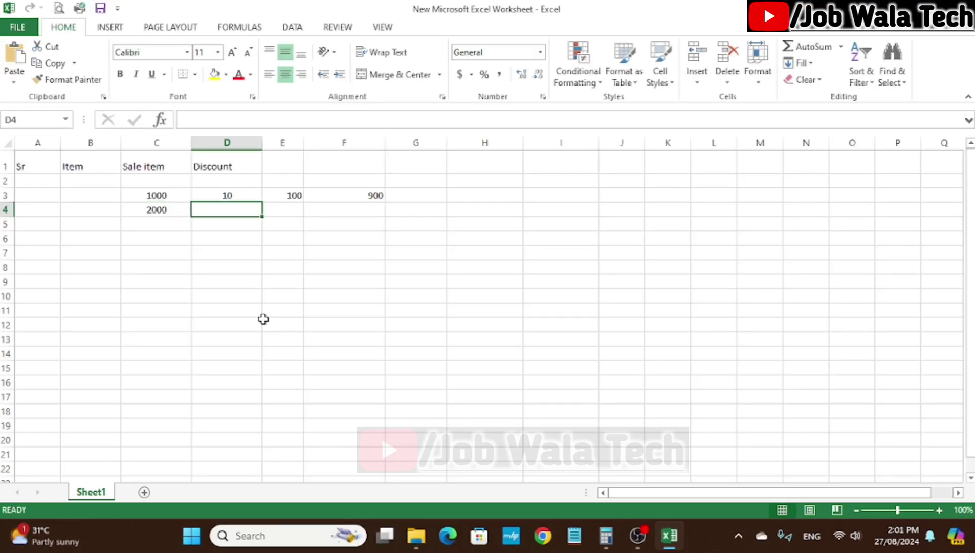
type("40")
left_click(213, 268)
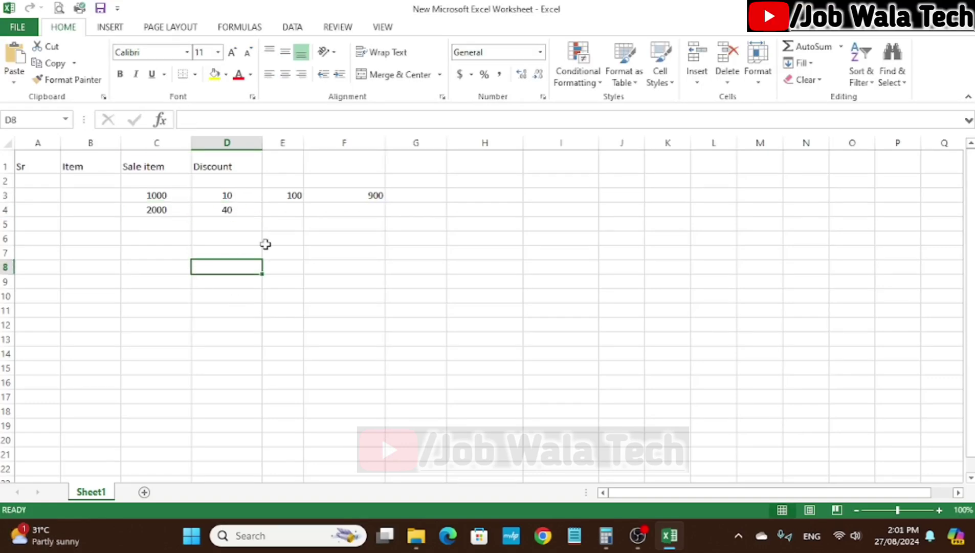
Enter =C4*D4% in E4 to give the 800 discount amount.
left_click(283, 211)
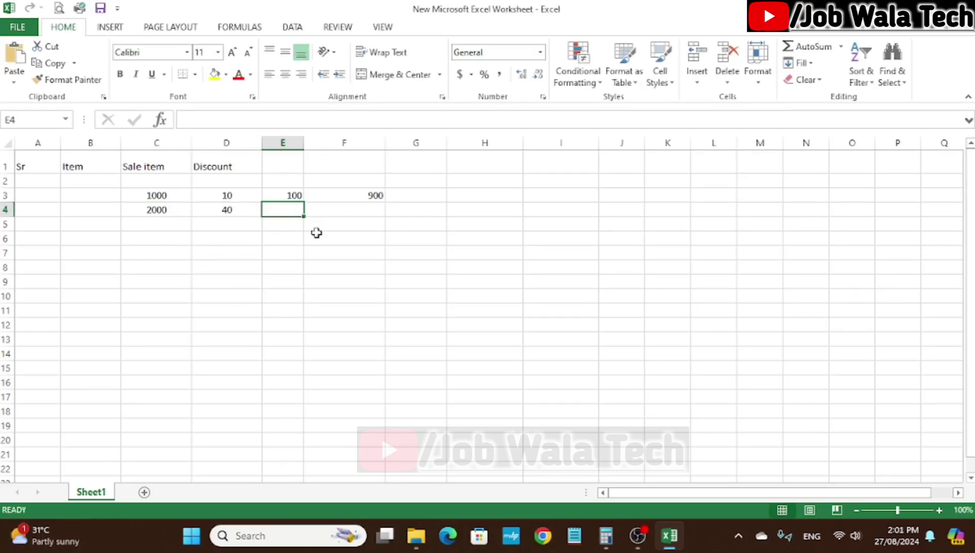
type("=")
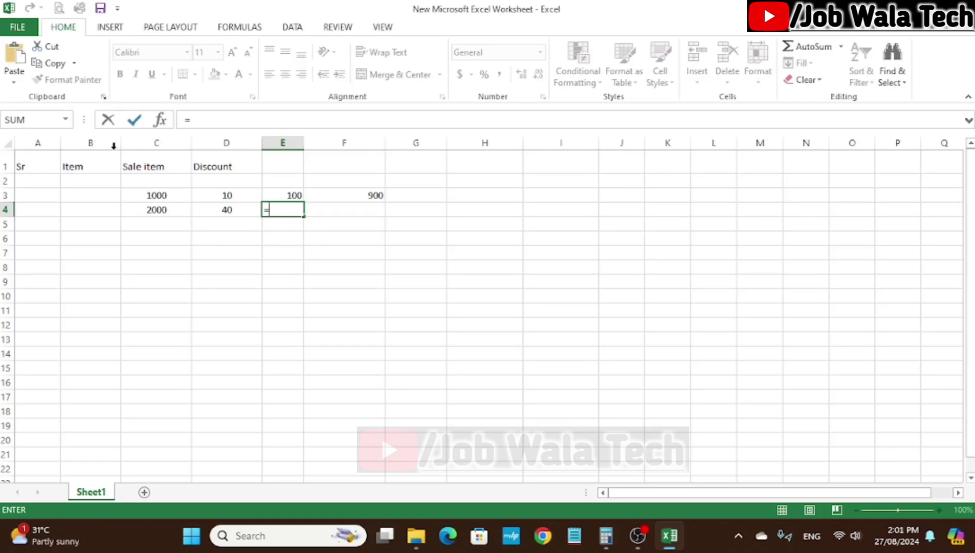
left_click(164, 210)
type("*")
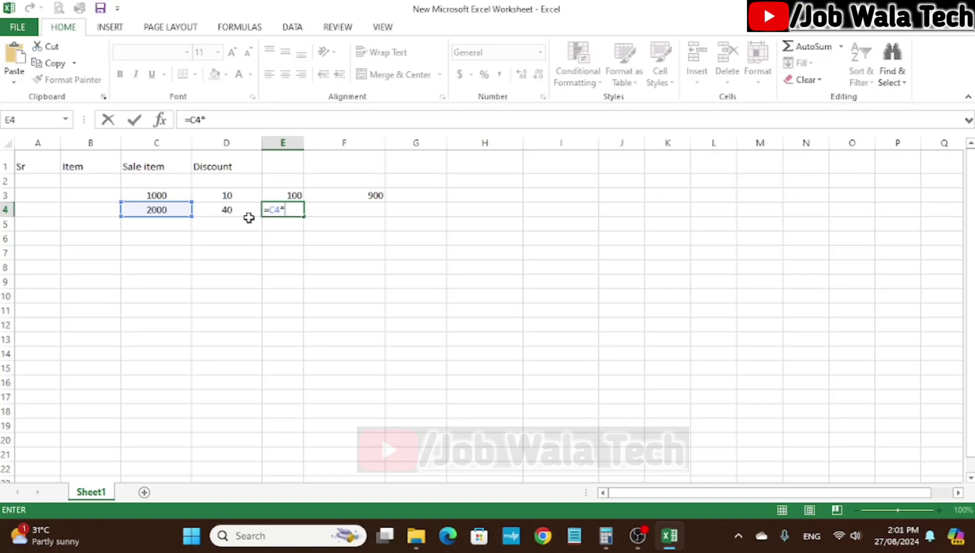
left_click(229, 210)
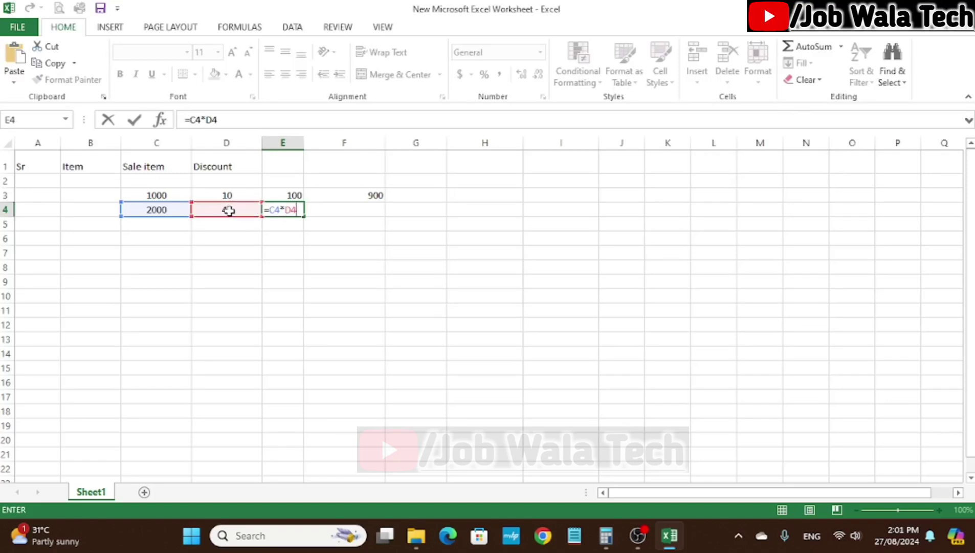
type("%")
key("Return")
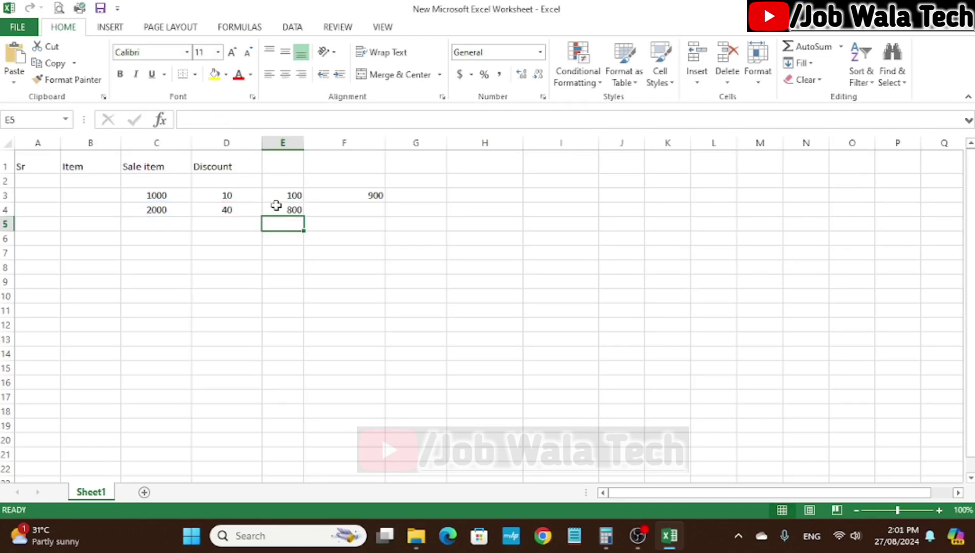
Fill the net price formula from F3 down to F4, giving 1200.
left_click(377, 193)
left_click_drag(385, 202, 384, 217)
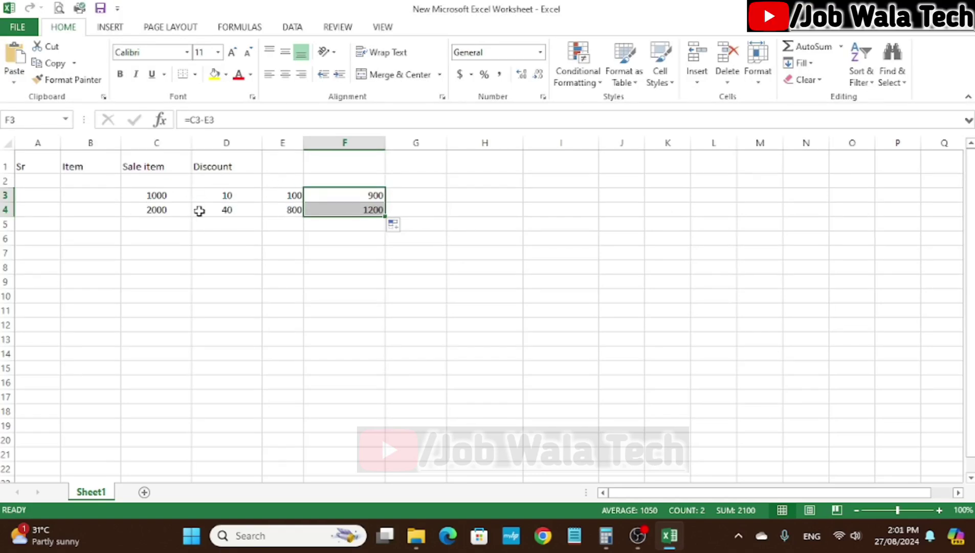
left_click(290, 209)
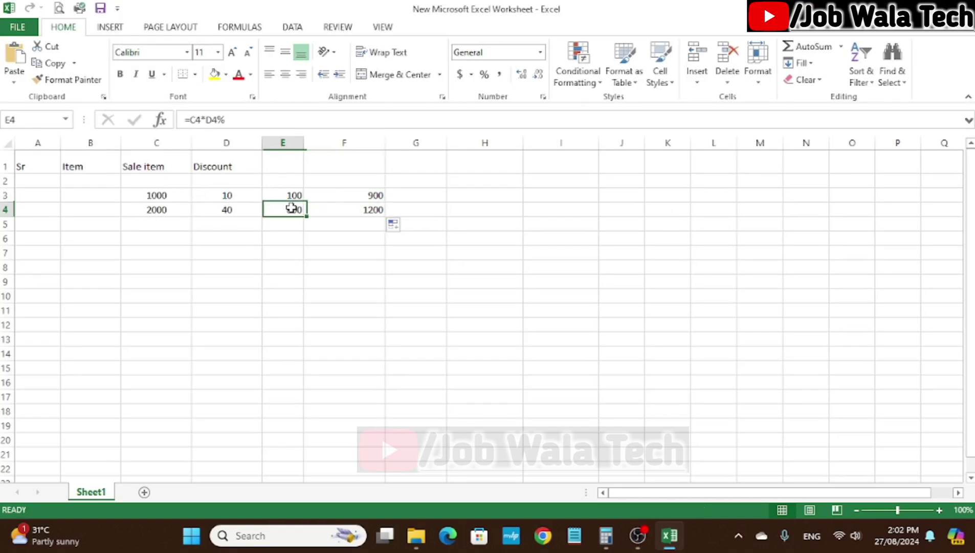
left_click(363, 209)
left_click(361, 241)
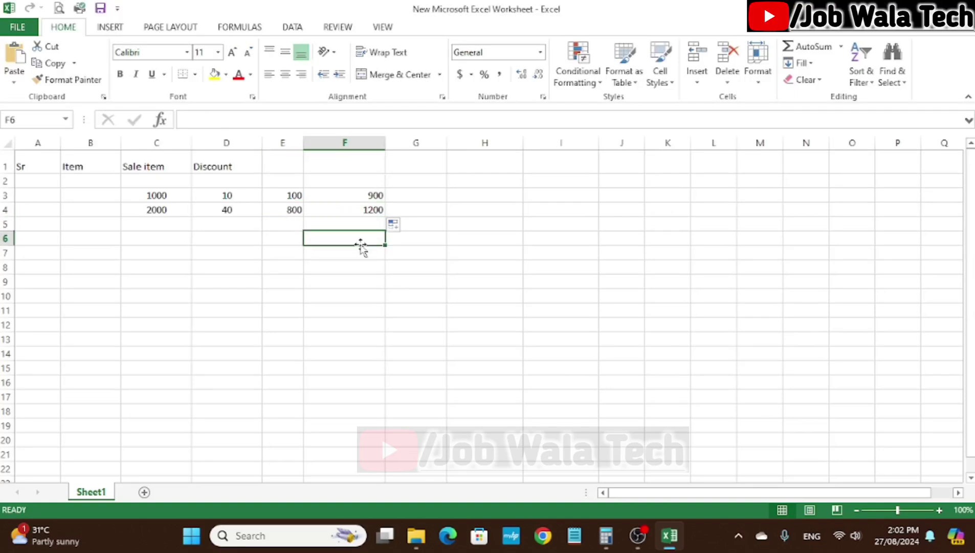